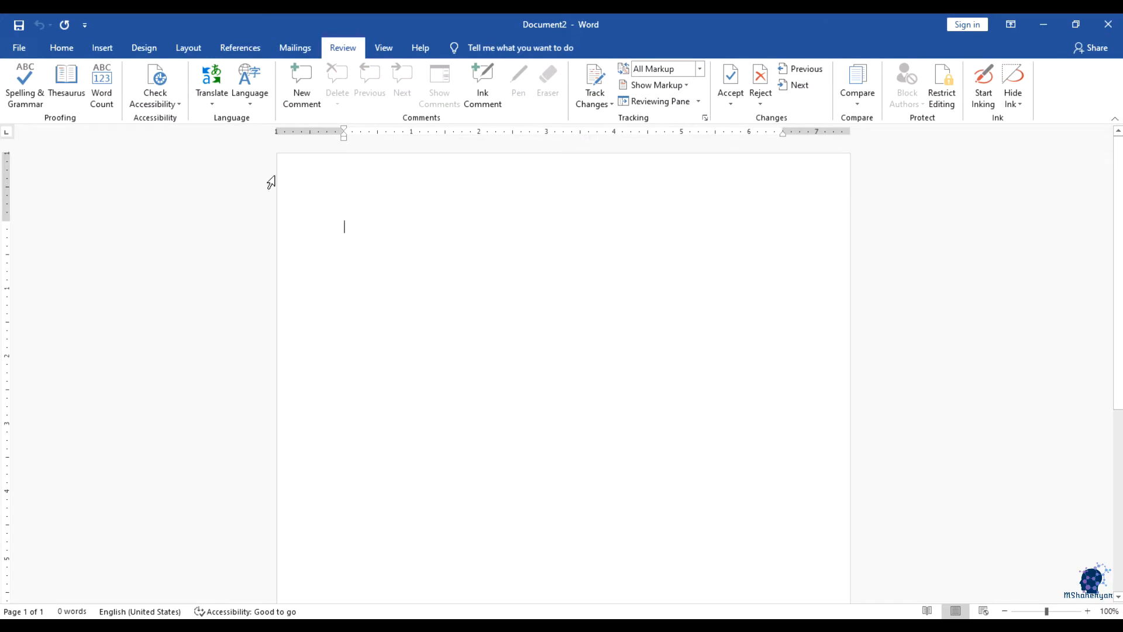
{"action": "left_click", "coordinate": [61, 47]}
{"action": "left_click", "coordinate": [103, 47]}
{"action": "left_click", "coordinate": [134, 53]}
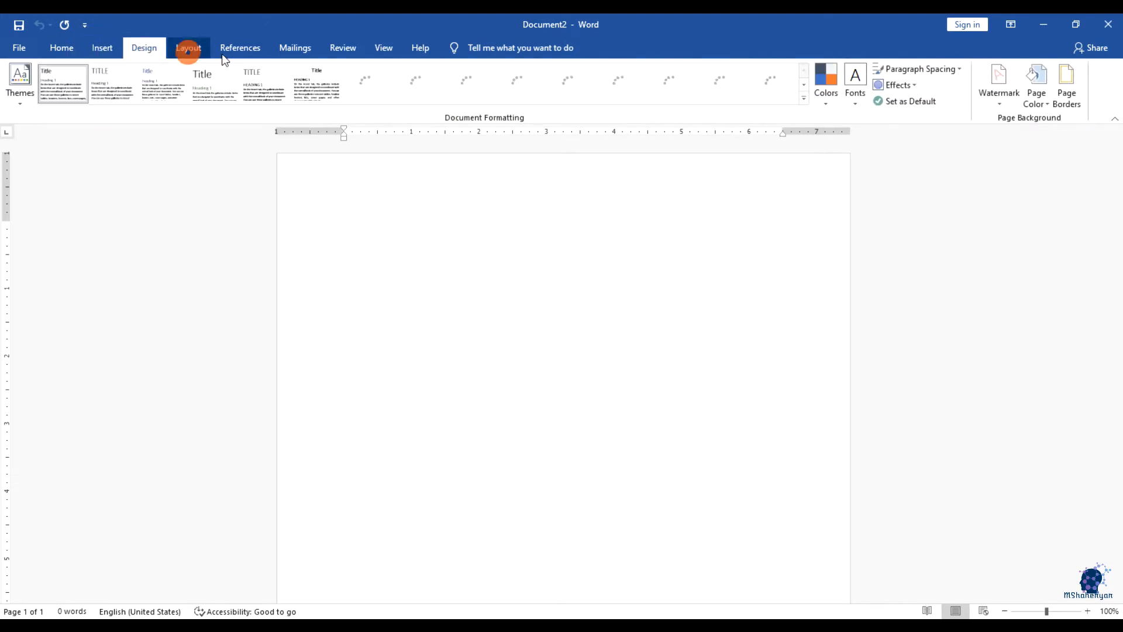
{"action": "left_click", "coordinate": [190, 50]}
{"action": "left_click", "coordinate": [237, 49]}
{"action": "left_click", "coordinate": [295, 49]}
{"action": "left_click", "coordinate": [354, 53]}
{"action": "left_click", "coordinate": [383, 47]}
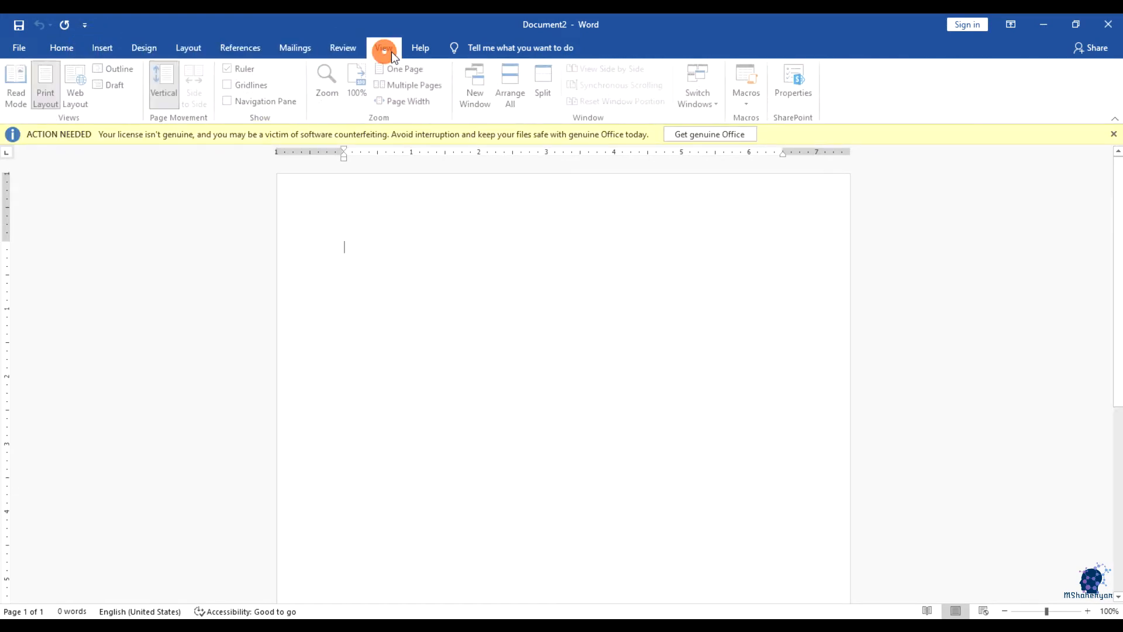
Dismiss the Office licence notice shown above the document and return to the blank page
{"action": "left_click", "coordinate": [1113, 133]}
{"action": "left_click", "coordinate": [482, 317]}
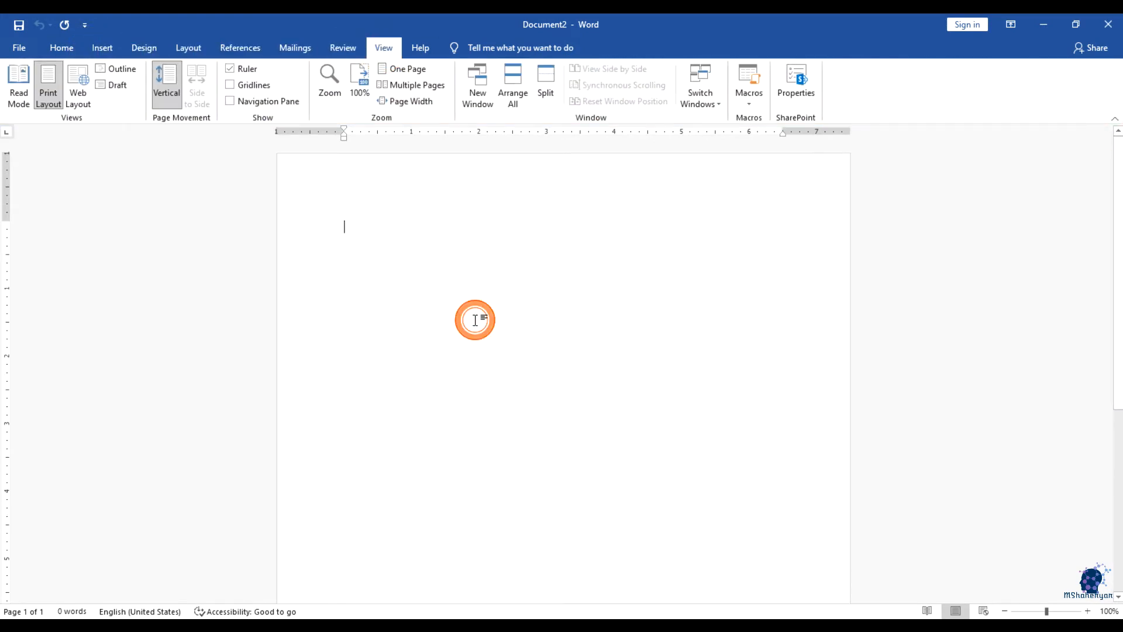
{"action": "left_click", "coordinate": [184, 48]}
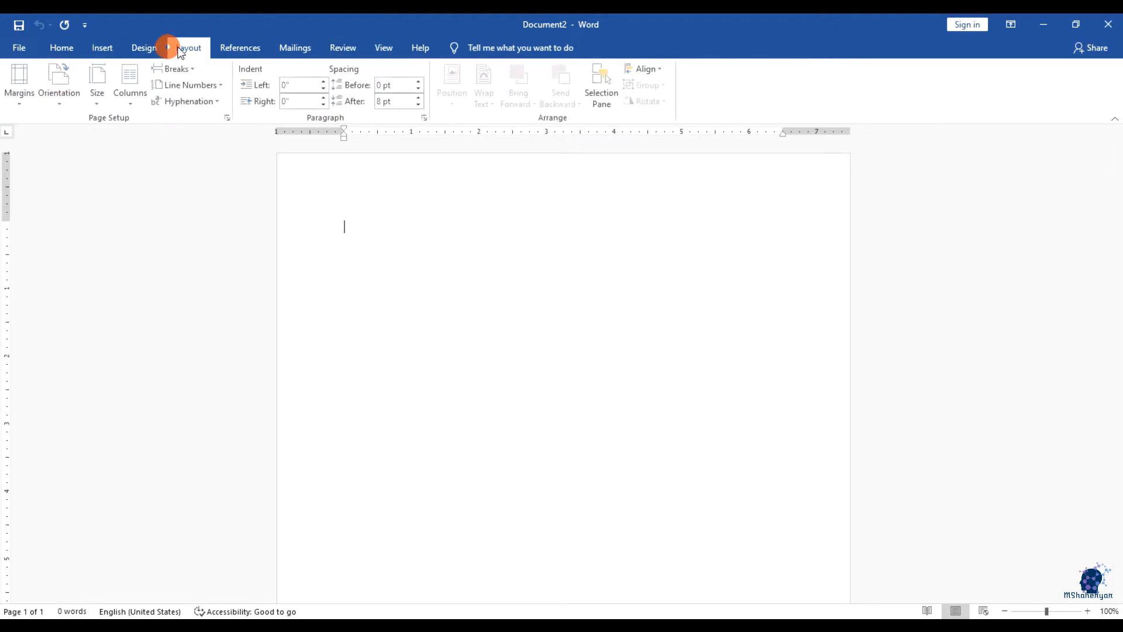
{"action": "left_click", "coordinate": [151, 48]}
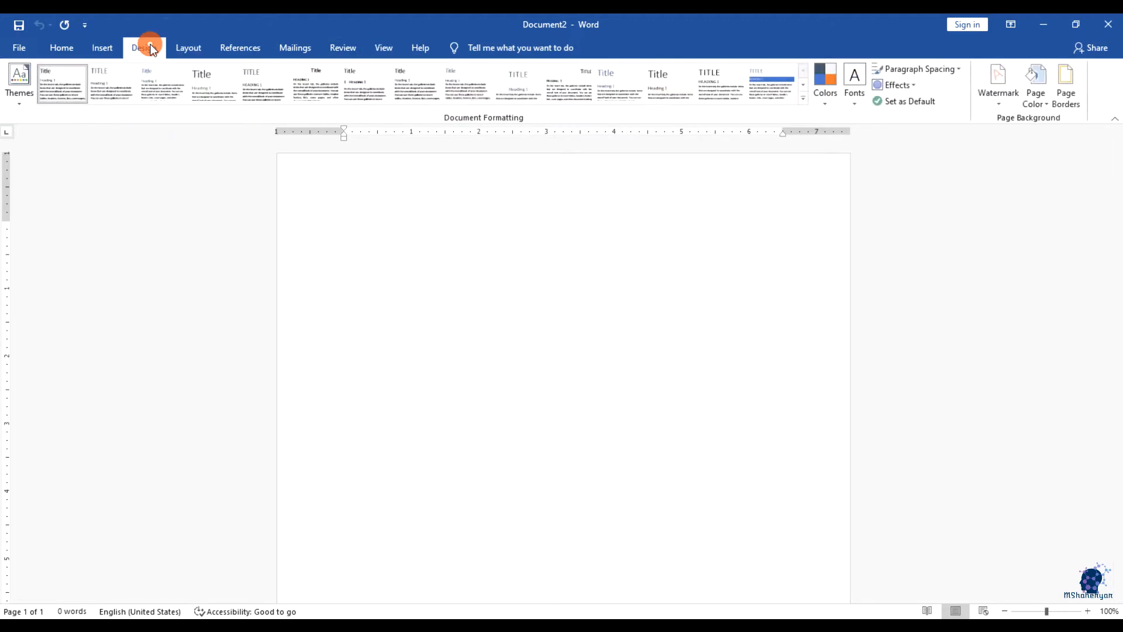
{"action": "left_click", "coordinate": [416, 223]}
{"action": "left_click", "coordinate": [186, 50]}
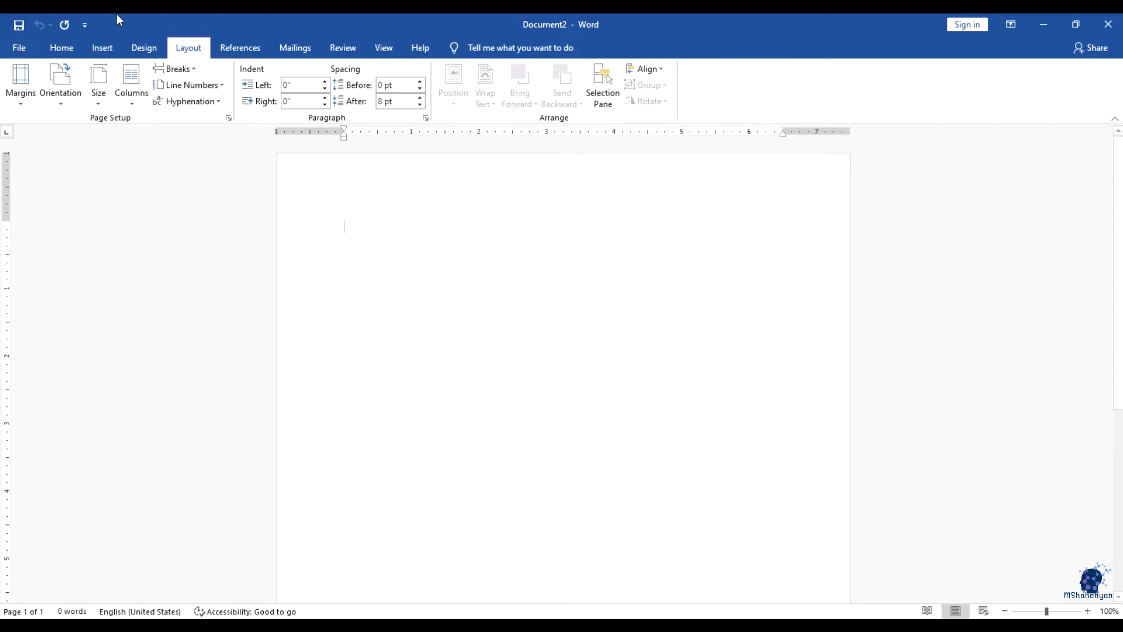
{"action": "left_click", "coordinate": [99, 46]}
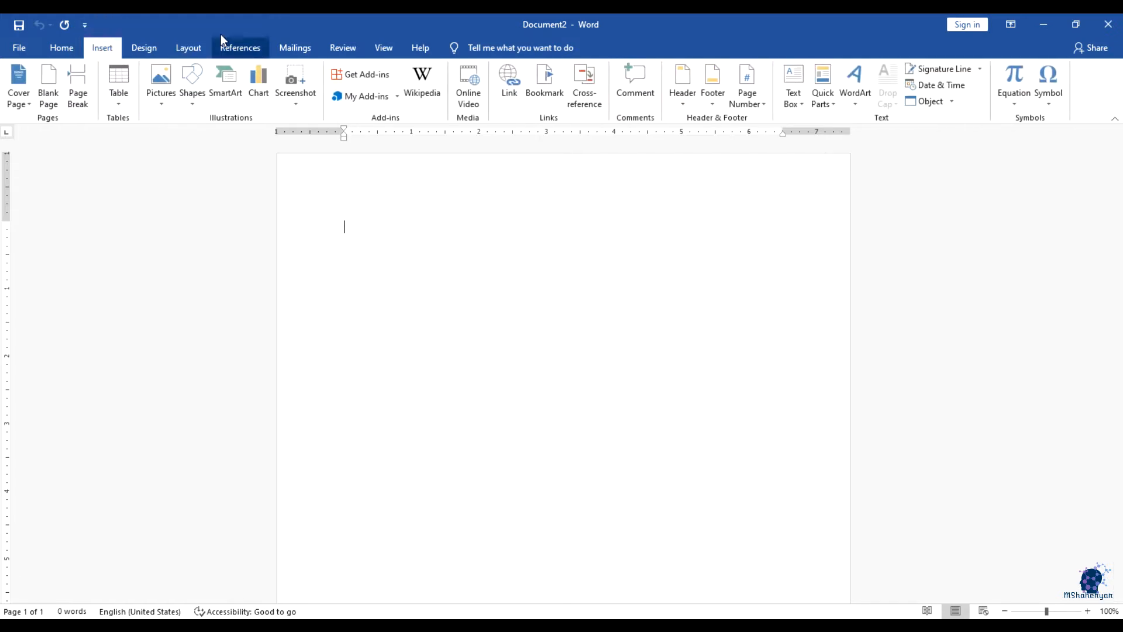
{"action": "left_click", "coordinate": [193, 108]}
{"action": "left_click", "coordinate": [192, 105]}
{"action": "left_click", "coordinate": [162, 101]}
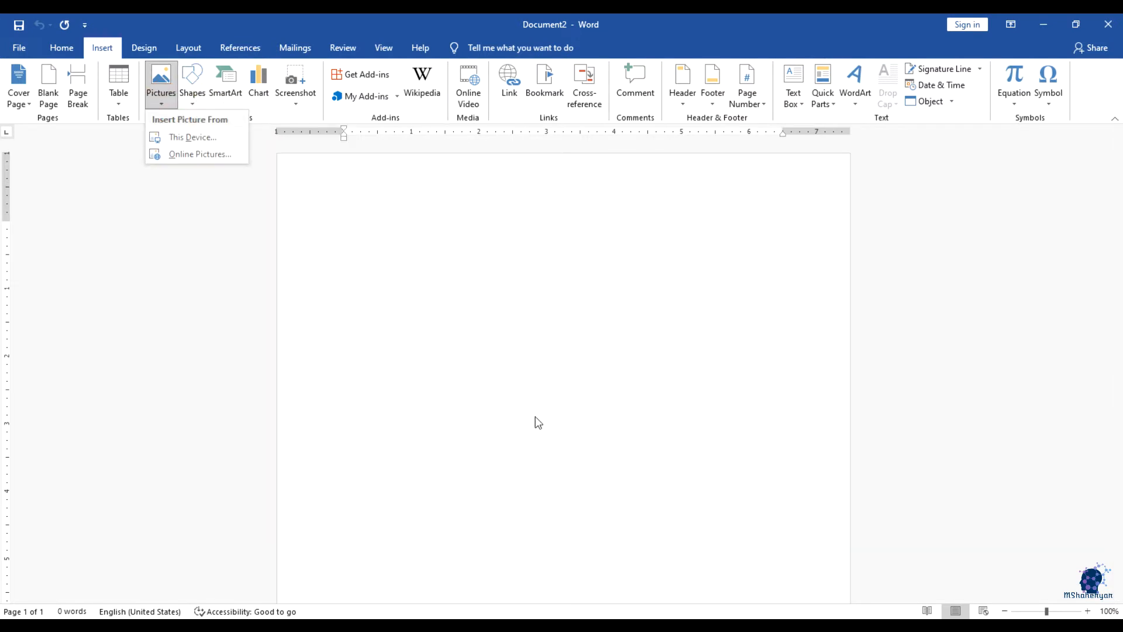
{"action": "left_click", "coordinate": [189, 47]}
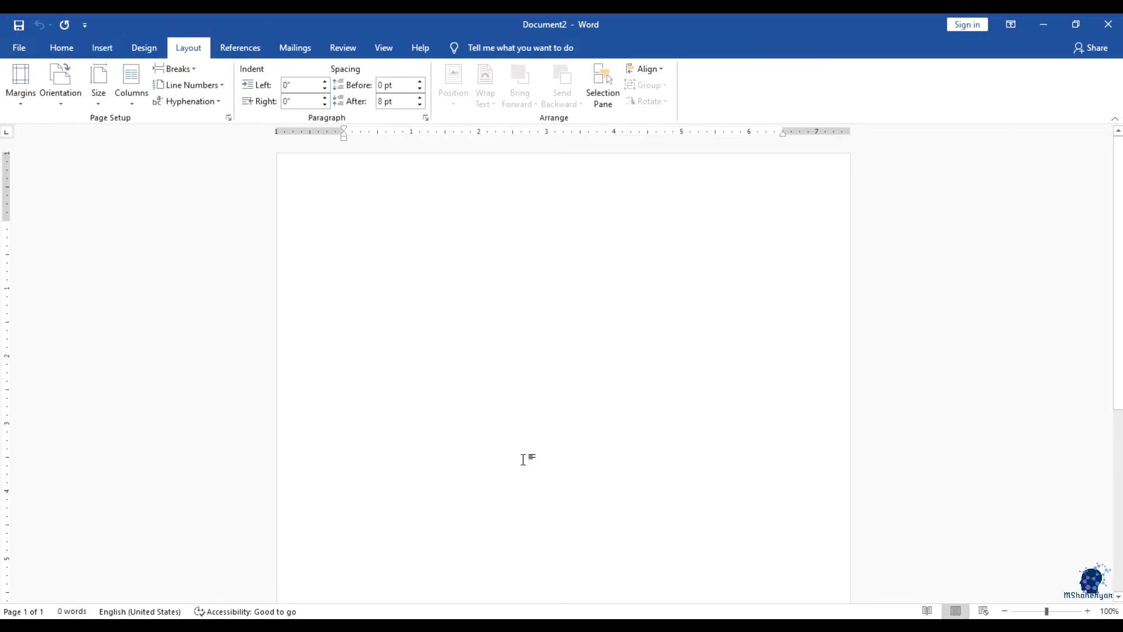
{"action": "scroll", "coordinate": [680, 386], "scroll_direction": "down", "scroll_amount": 5}
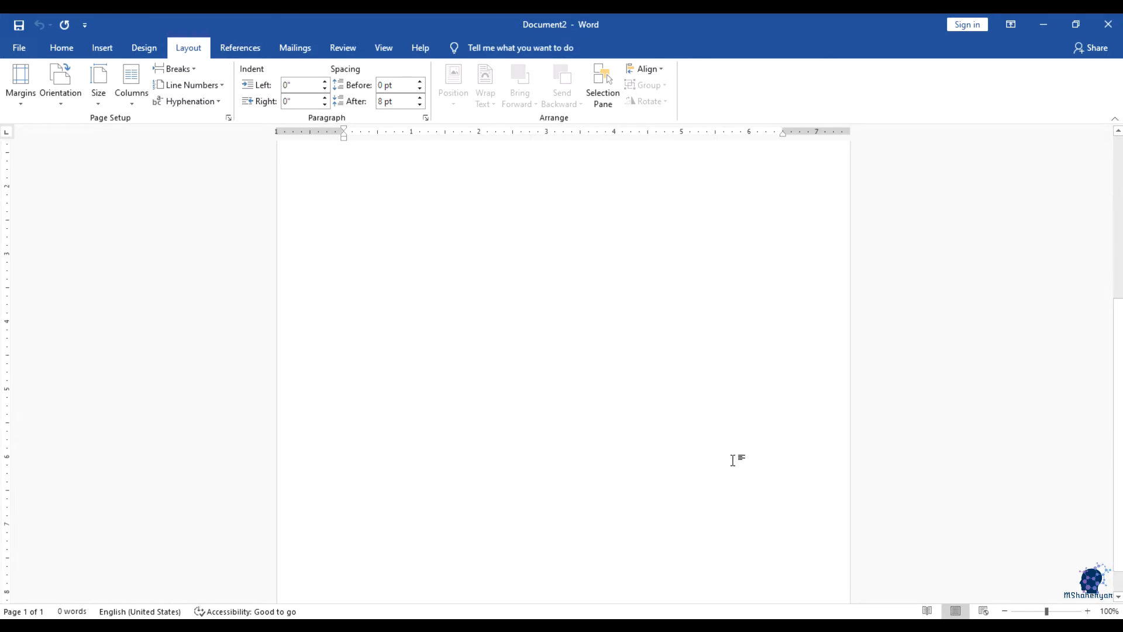
{"action": "scroll", "coordinate": [735, 459], "scroll_direction": "up", "scroll_amount": 5}
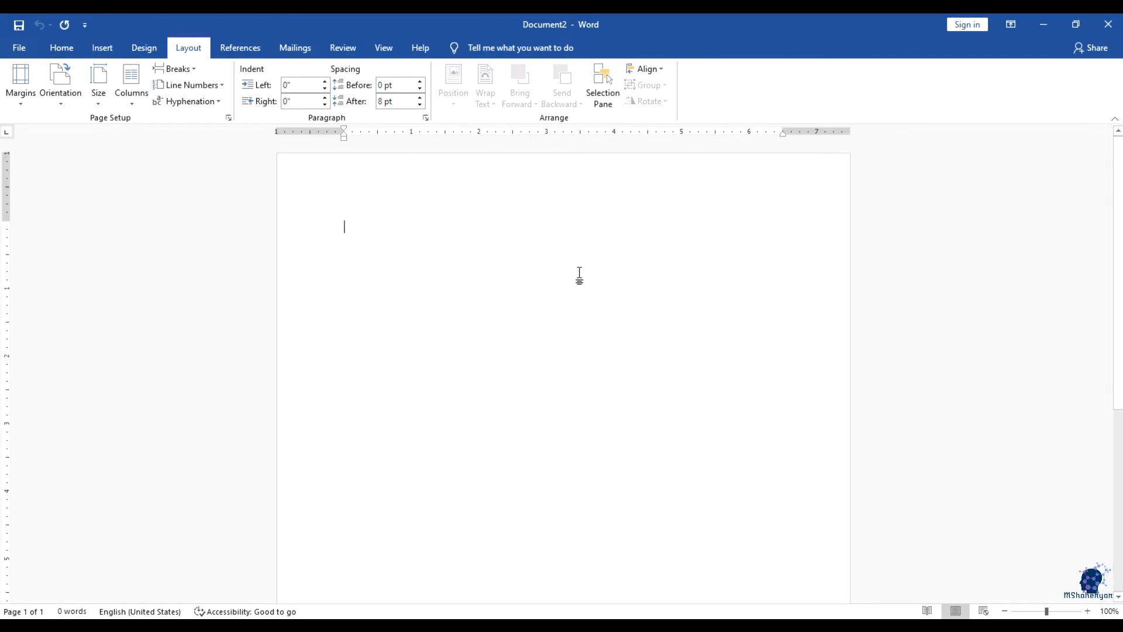
Set a custom paper size 5 inches wide and 7.5 inches high for the whole document
{"action": "left_click", "coordinate": [99, 107]}
{"action": "left_click", "coordinate": [195, 50]}
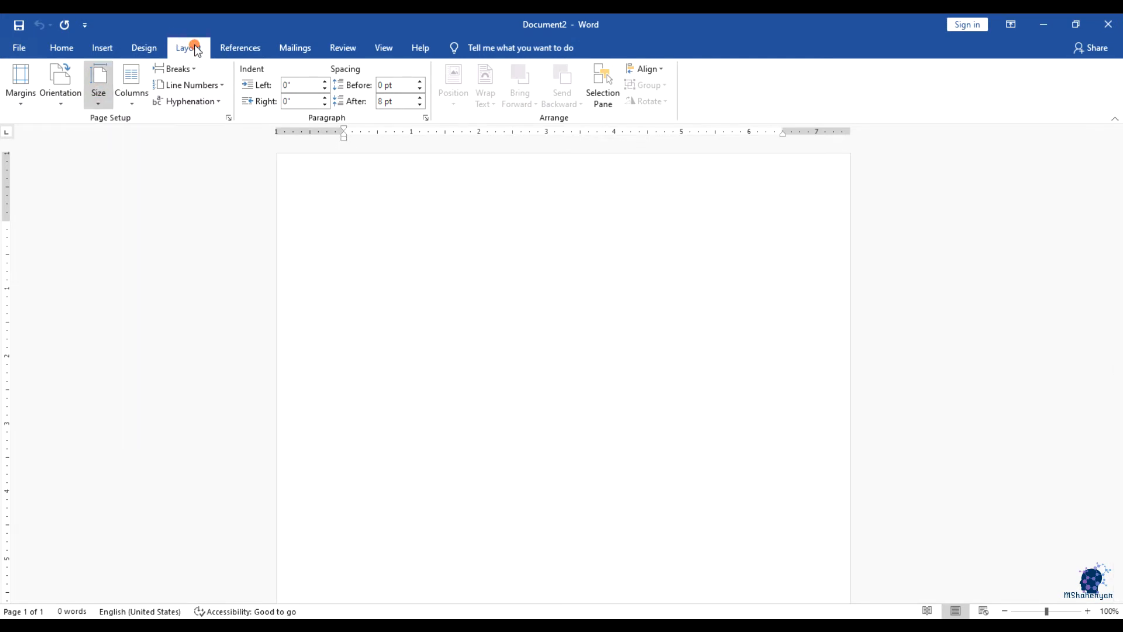
{"action": "left_click", "coordinate": [100, 95]}
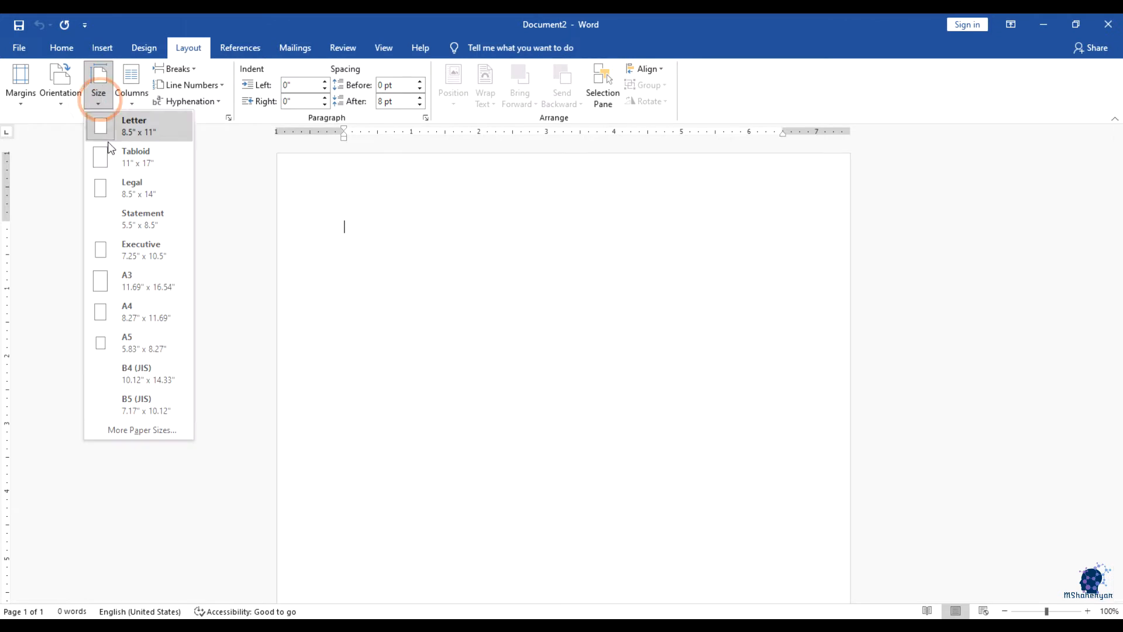
{"action": "left_click", "coordinate": [139, 432]}
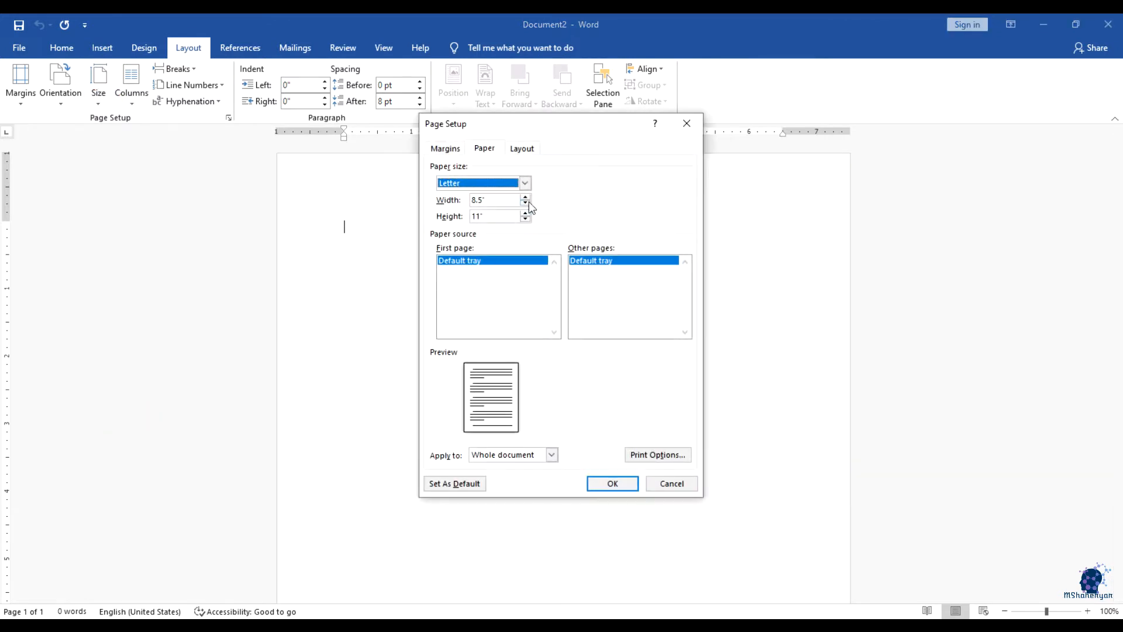
{"action": "left_click", "coordinate": [491, 201]}
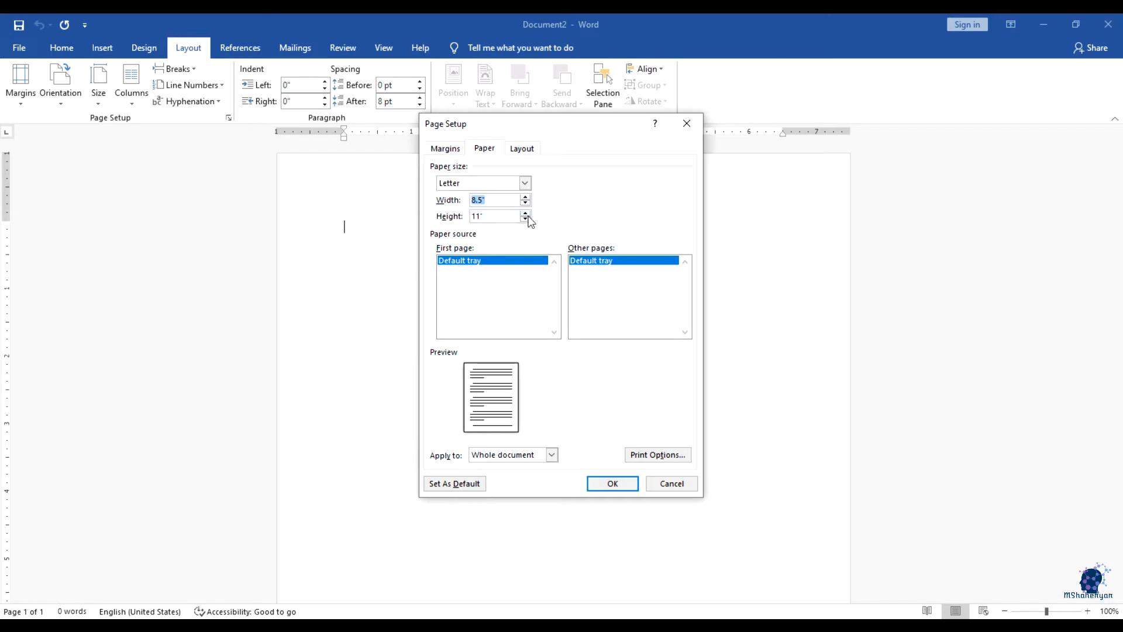
{"action": "type", "text": "5"}
{"action": "key", "text": "Tab"}
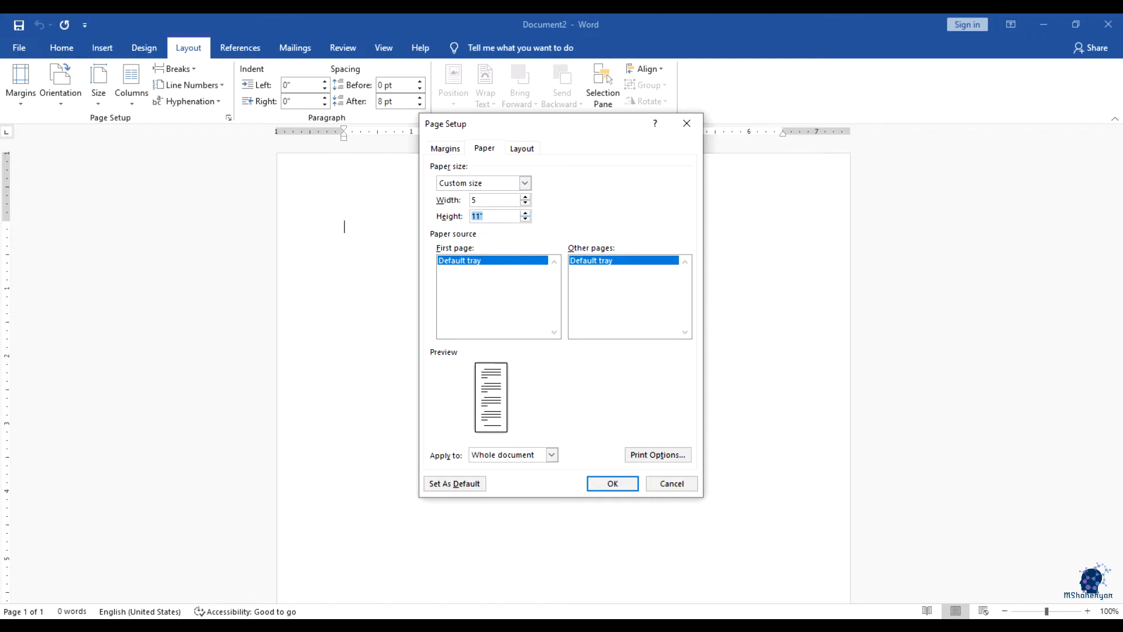
{"action": "type", "text": "7.5"}
{"action": "left_click", "coordinate": [612, 481]}
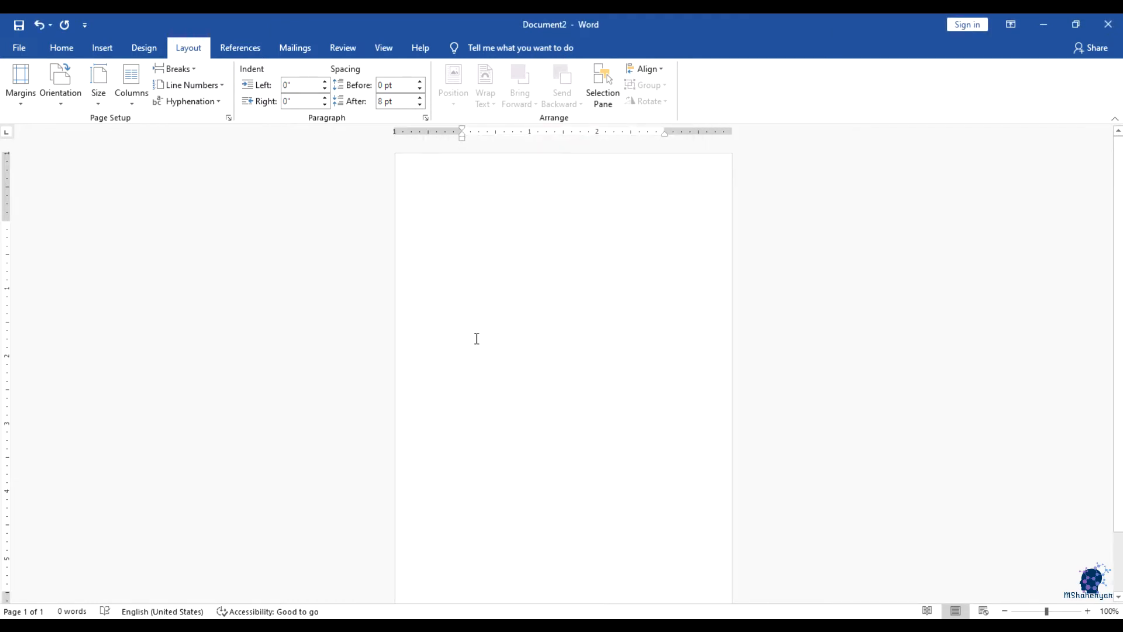
Set the top, bottom, left and right page margins to 0 for the whole document
{"action": "left_click", "coordinate": [21, 105]}
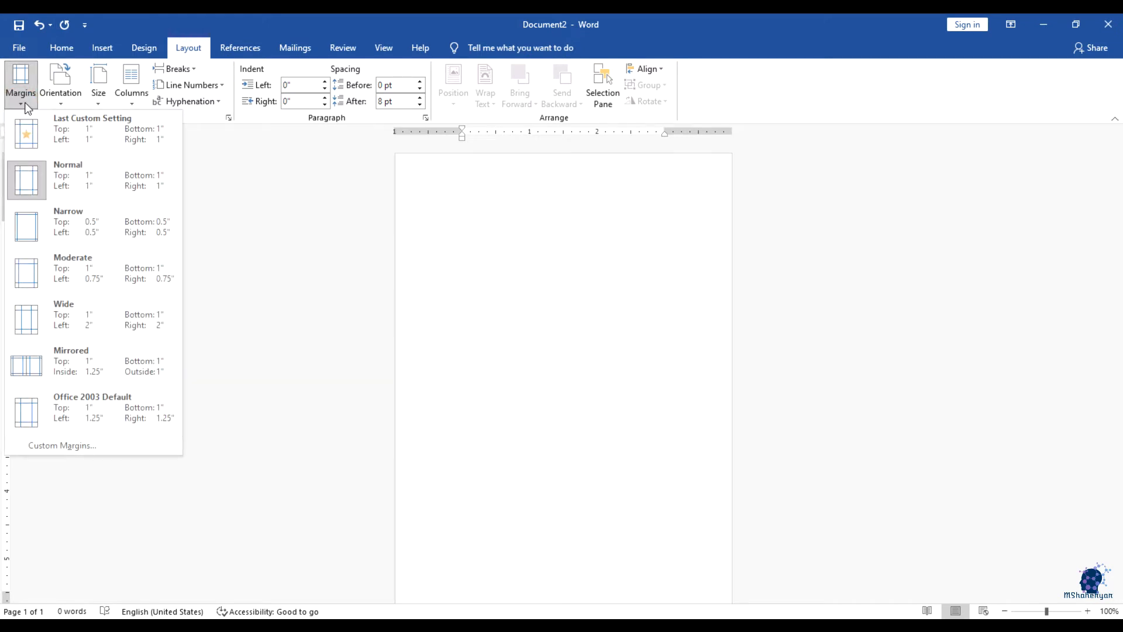
{"action": "left_click", "coordinate": [503, 265]}
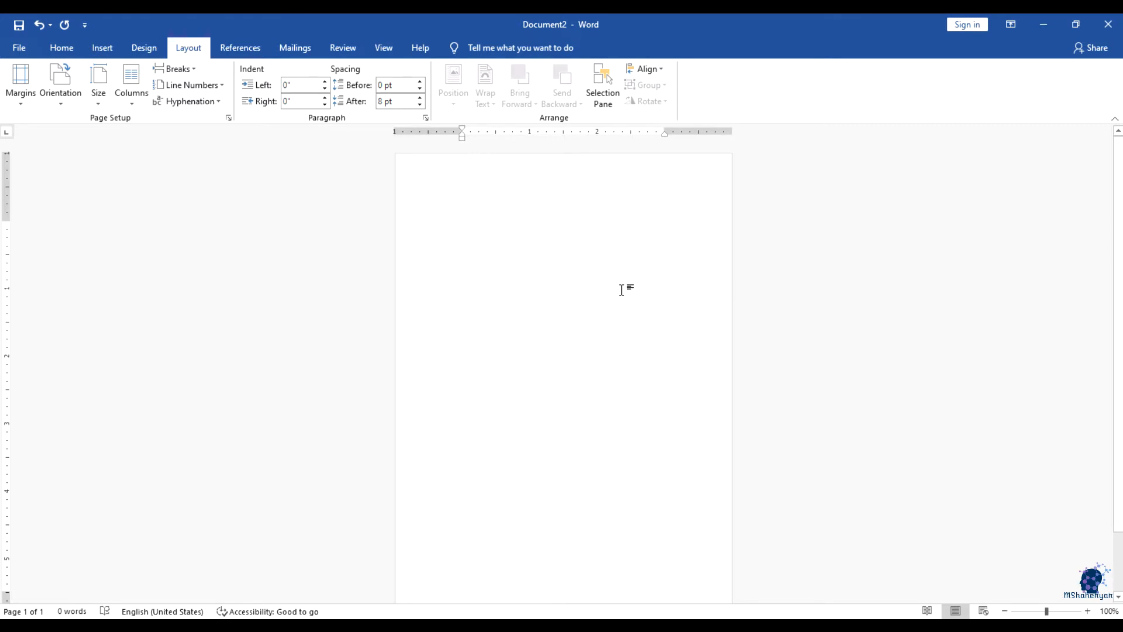
{"action": "left_click", "coordinate": [22, 97]}
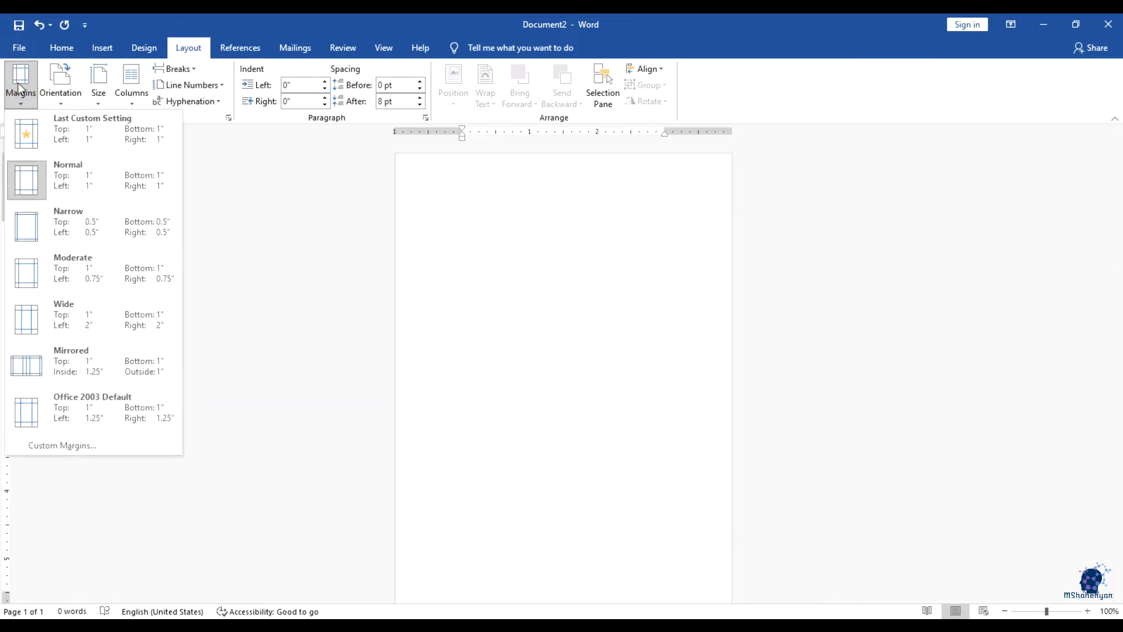
{"action": "left_click", "coordinate": [51, 443]}
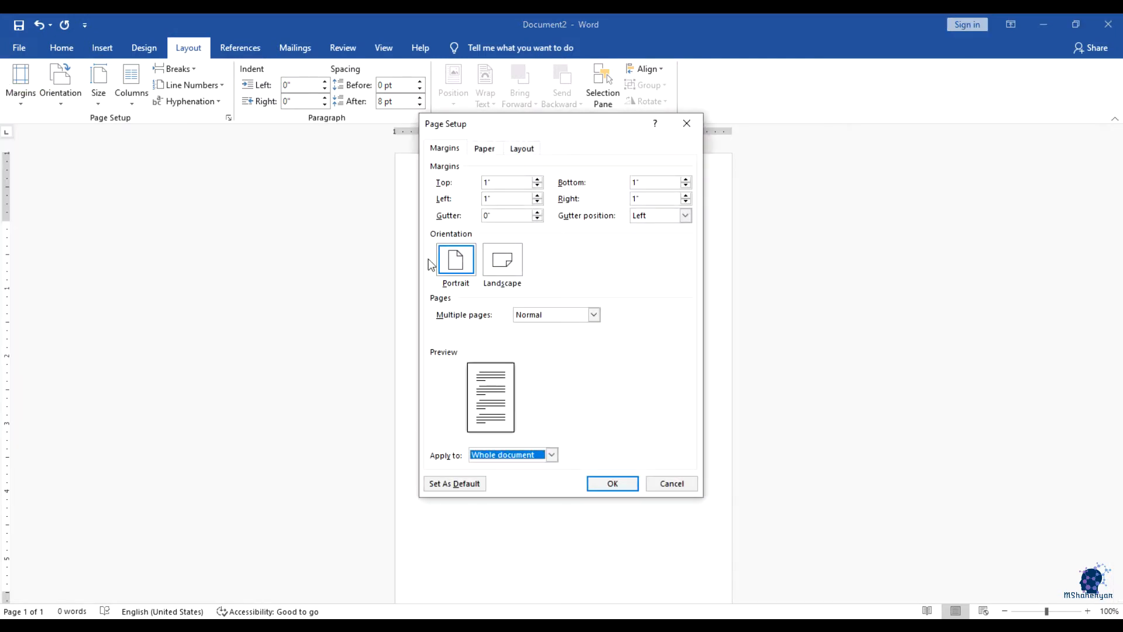
{"action": "double_click", "coordinate": [491, 182]}
{"action": "type", "text": "0"}
{"action": "key", "text": "Tab"}
{"action": "type", "text": "0"}
{"action": "key", "text": "Tab"}
{"action": "type", "text": "0"}
{"action": "key", "text": "Tab"}
{"action": "type", "text": "0"}
{"action": "key", "text": "Tab"}
{"action": "double_click", "coordinate": [494, 179]}
{"action": "double_click", "coordinate": [491, 194]}
{"action": "left_click", "coordinate": [638, 182]}
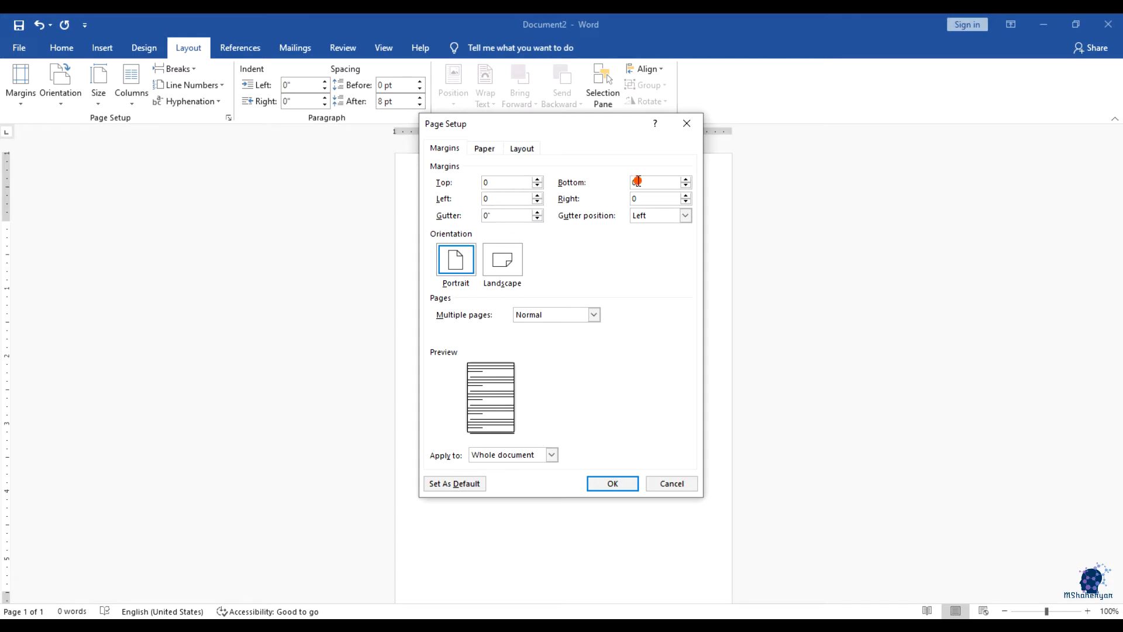
{"action": "left_click", "coordinate": [642, 198]}
{"action": "left_click", "coordinate": [612, 483]}
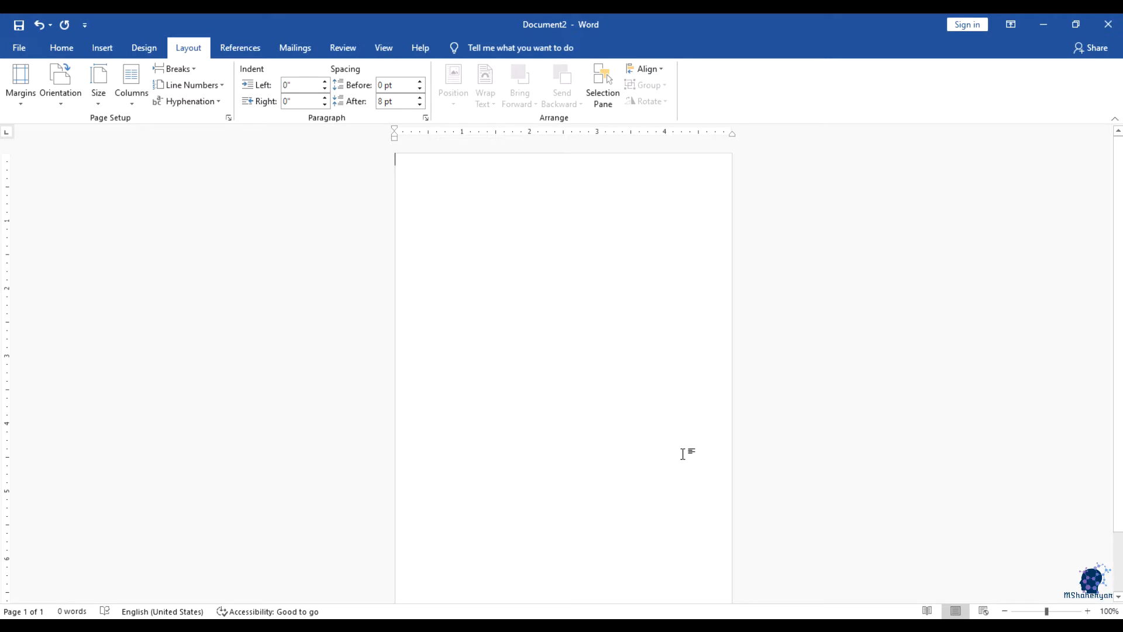
Draw a rectangle about 3.16" wide and 1.78" high in the upper part of the page
{"action": "left_click", "coordinate": [114, 49]}
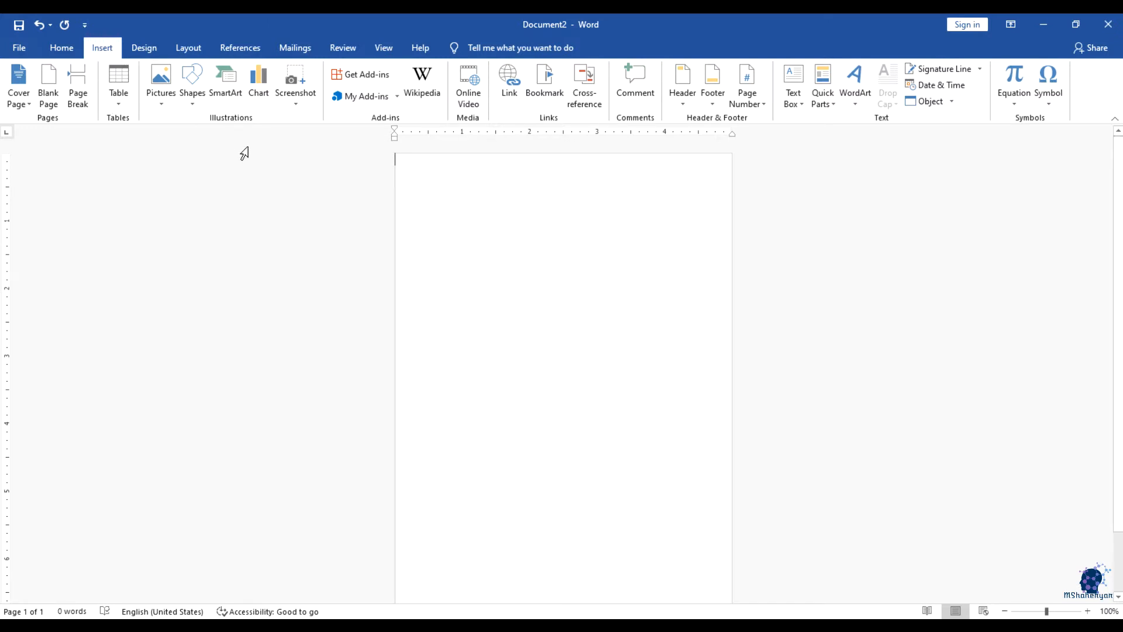
{"action": "left_click", "coordinate": [192, 103]}
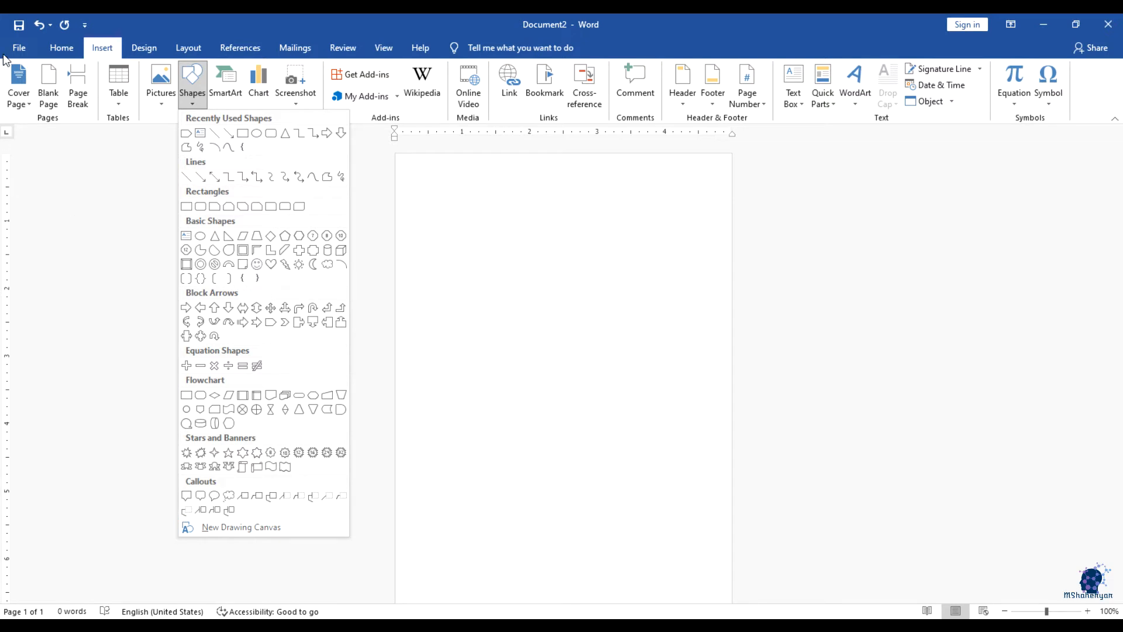
{"action": "left_click", "coordinate": [242, 132]}
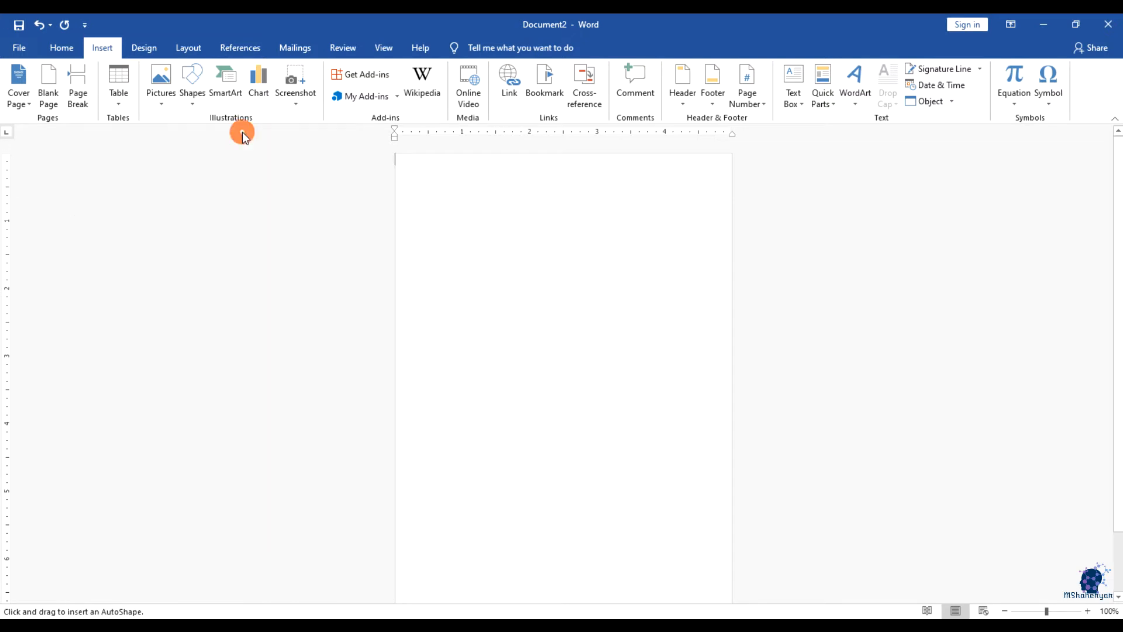
{"action": "left_click_drag", "start_coordinate": [435, 189], "coordinate": [649, 310]}
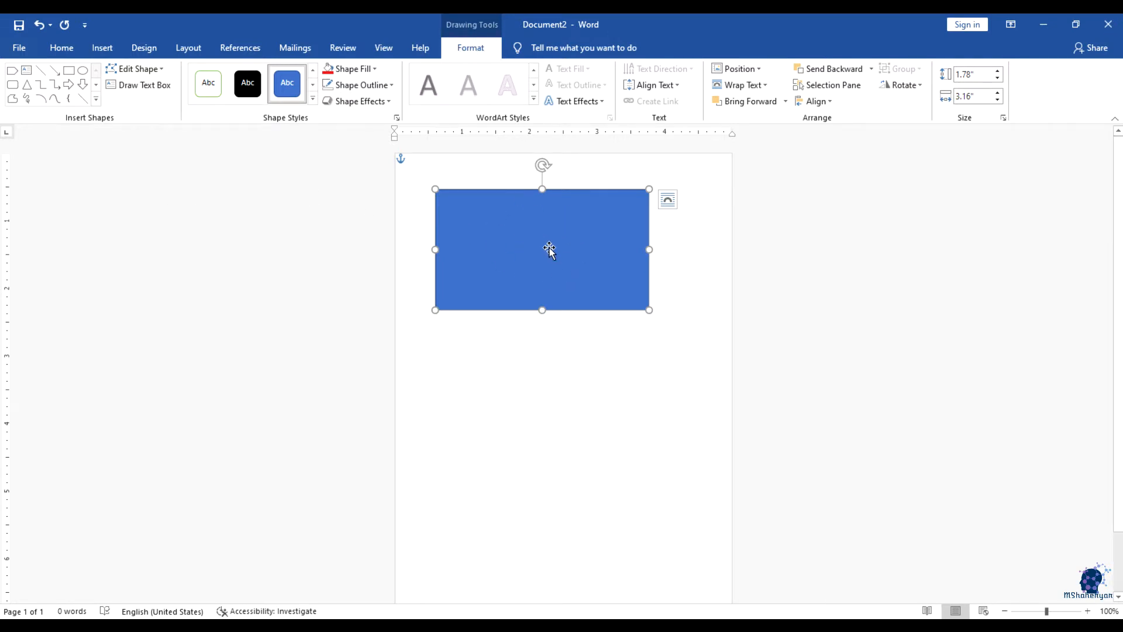
Try moving the rectangle slightly and rotating it counterclockwise, and turn it back to horizontal
{"action": "mouse_move", "coordinate": [542, 244]}
{"action": "left_mouse_down"}
{"action": "mouse_move", "coordinate": [554, 253]}
{"action": "mouse_move", "coordinate": [547, 261]}
{"action": "mouse_move", "coordinate": [589, 251]}
{"action": "mouse_move", "coordinate": [546, 273]}
{"action": "mouse_move", "coordinate": [557, 256]}
{"action": "left_mouse_up"}
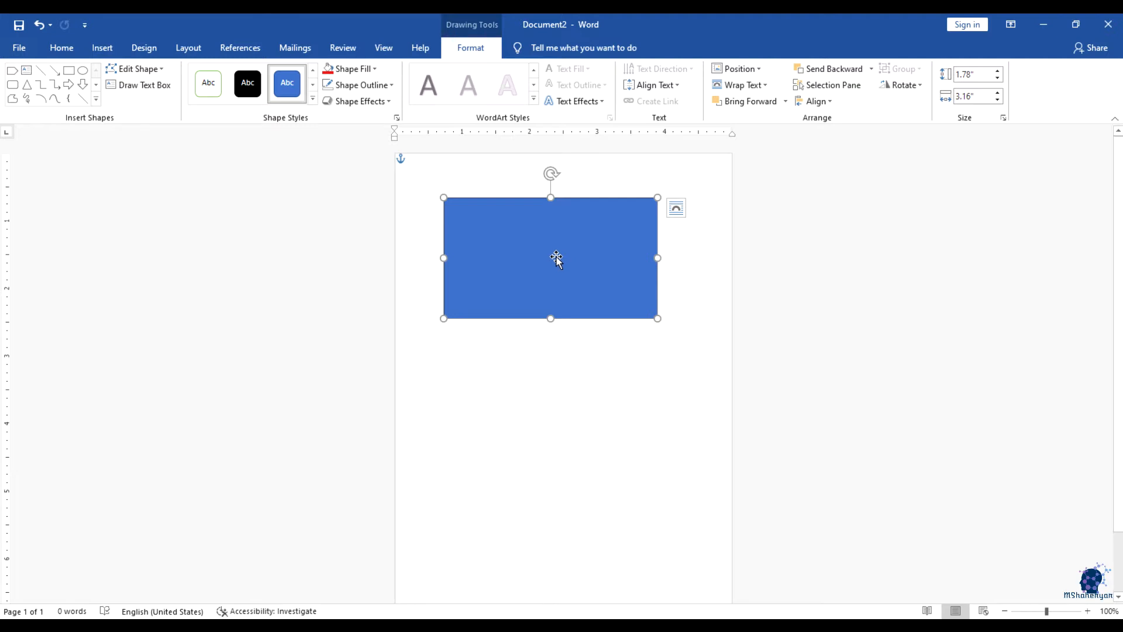
{"action": "mouse_move", "coordinate": [591, 260]}
{"action": "left_mouse_down"}
{"action": "mouse_move", "coordinate": [581, 249]}
{"action": "mouse_move", "coordinate": [578, 278]}
{"action": "left_mouse_up"}
{"action": "left_click_drag", "start_coordinate": [540, 191], "coordinate": [479, 197]}
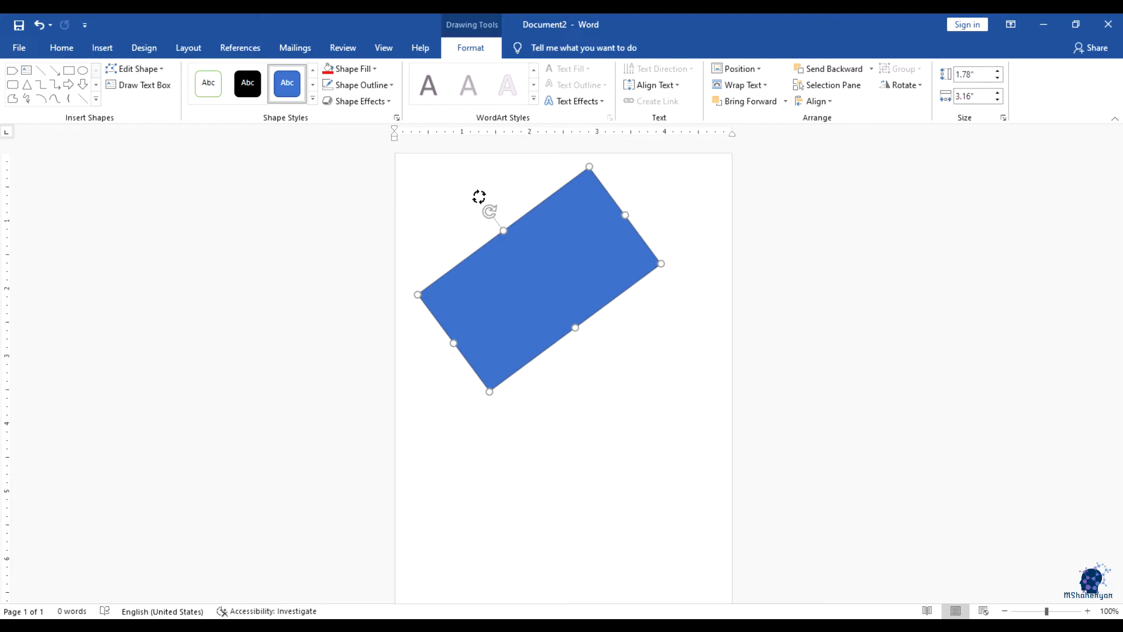
{"action": "left_click_drag", "start_coordinate": [479, 197], "coordinate": [543, 189]}
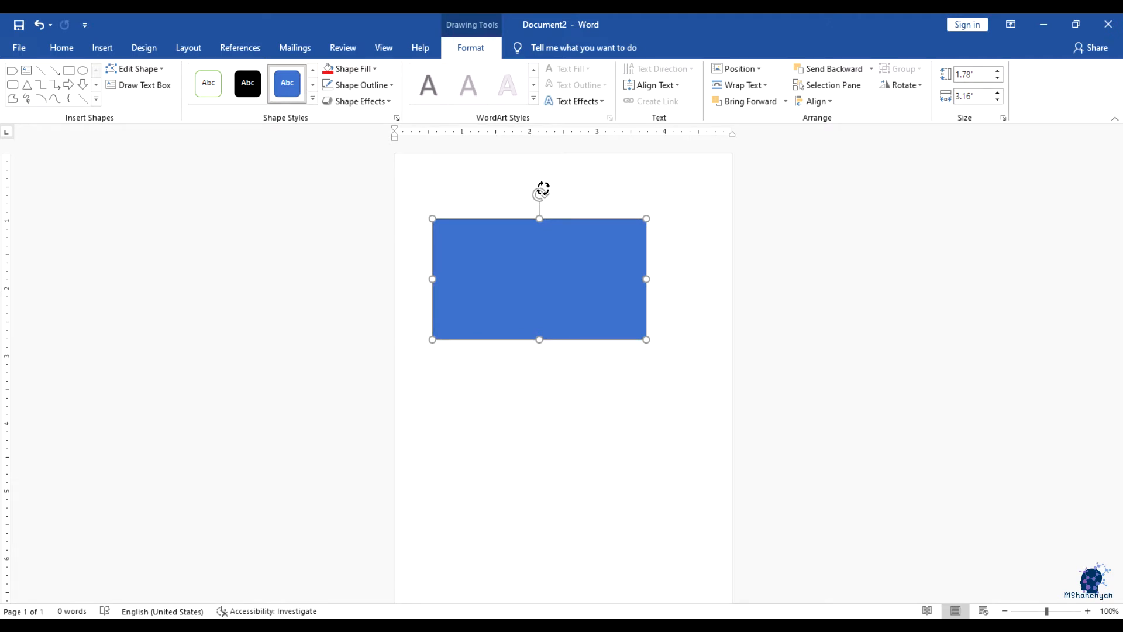
Tilt the rectangle counterclockwise across the page's upper-left corner and stretch its height to about 1.88"
{"action": "left_click_drag", "start_coordinate": [542, 189], "coordinate": [471, 201]}
{"action": "left_click_drag", "start_coordinate": [512, 269], "coordinate": [438, 185]}
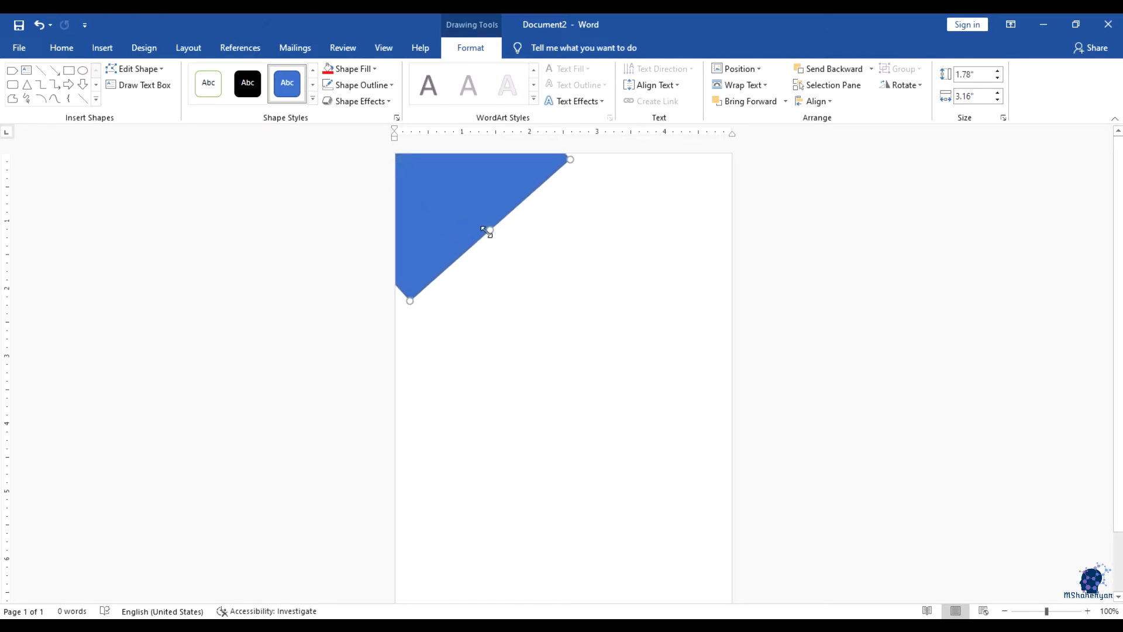
{"action": "left_click_drag", "start_coordinate": [493, 230], "coordinate": [518, 213]}
Fill the tilted corner rectangle with a dark orange theme color
{"action": "left_click", "coordinate": [448, 202]}
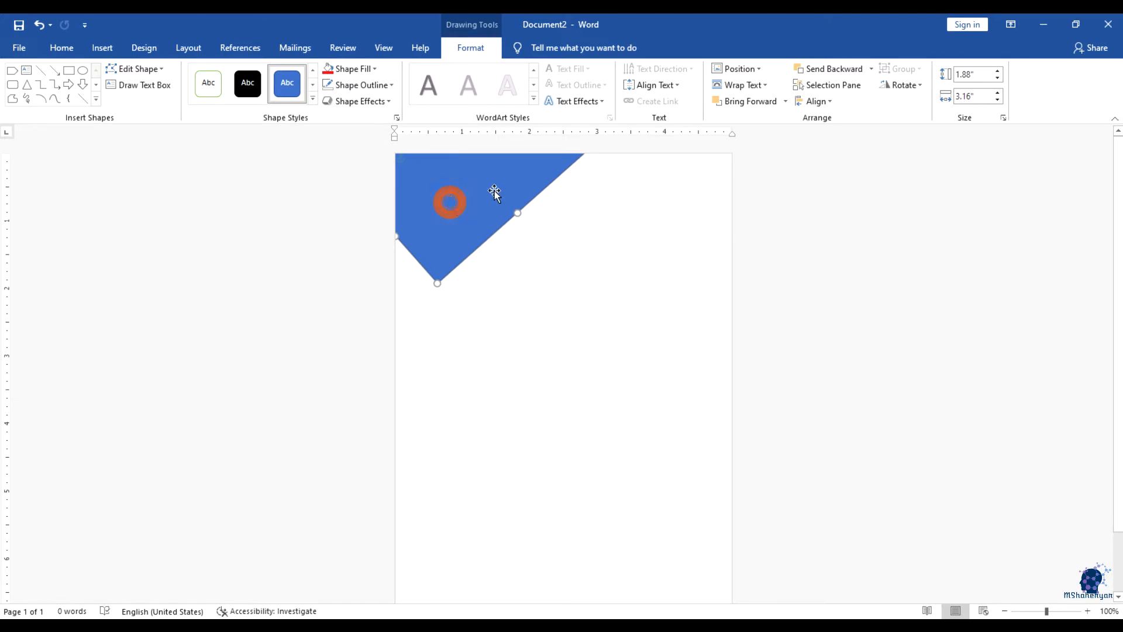
{"action": "left_click", "coordinate": [373, 70]}
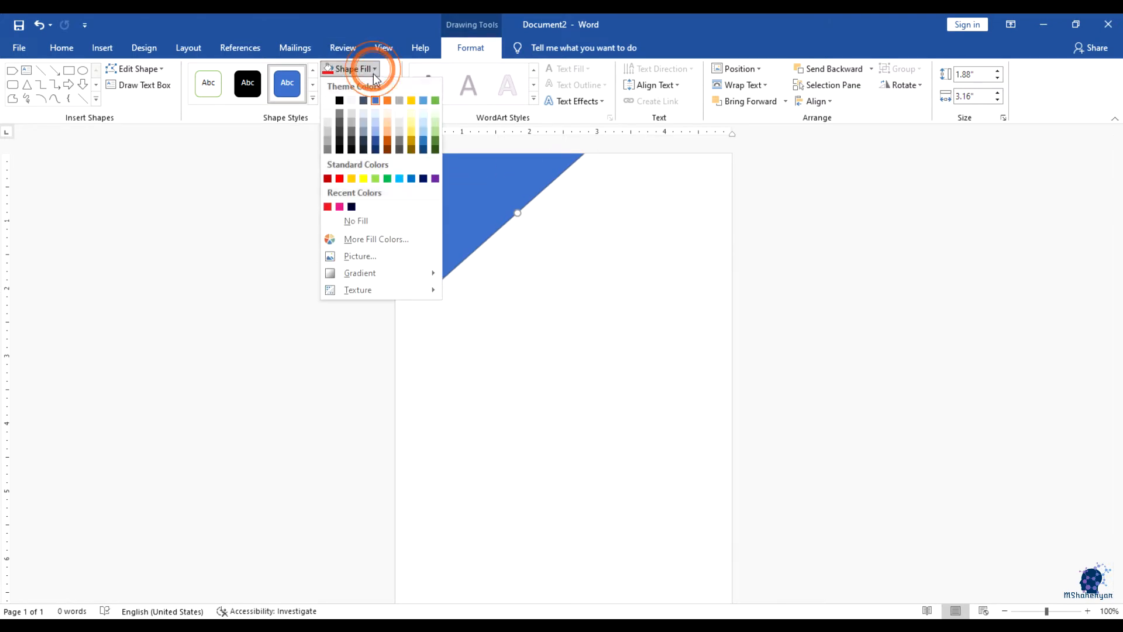
{"action": "left_click", "coordinate": [386, 144]}
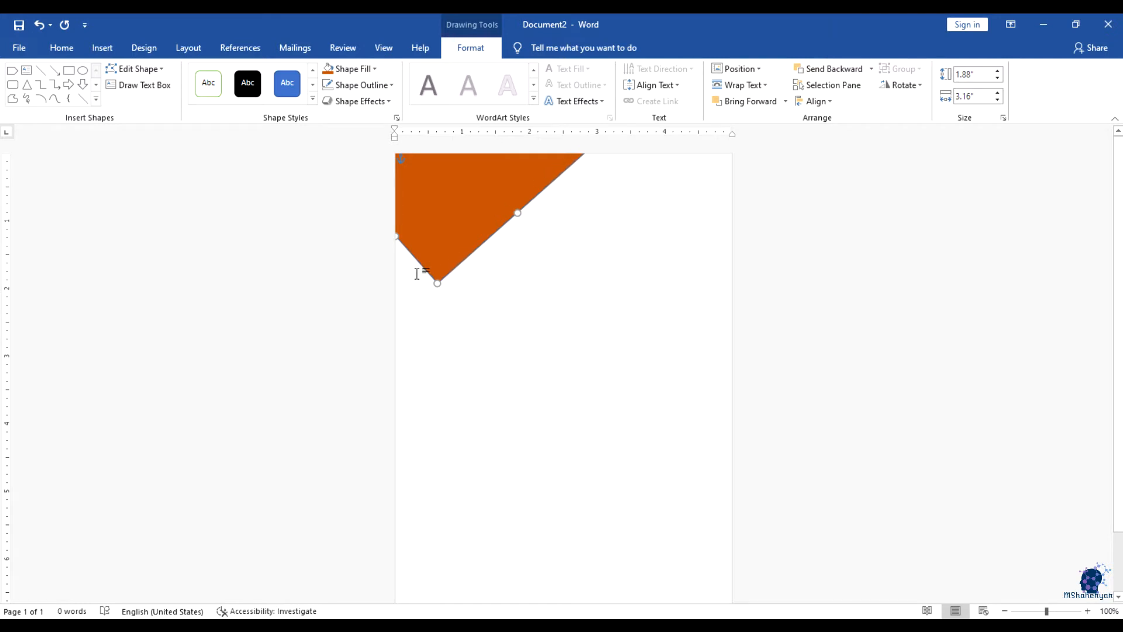
Remove the orange corner rectangle's outline, and shift it slightly right while stretching its height to about 2.09"
{"action": "left_click", "coordinate": [389, 85]}
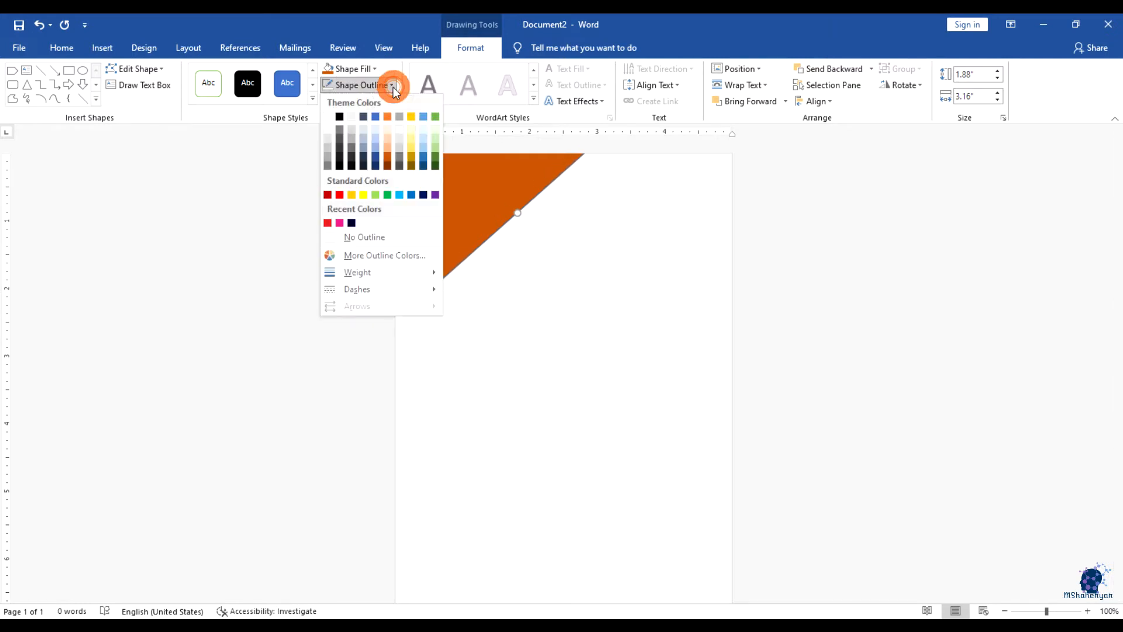
{"action": "left_click", "coordinate": [366, 237]}
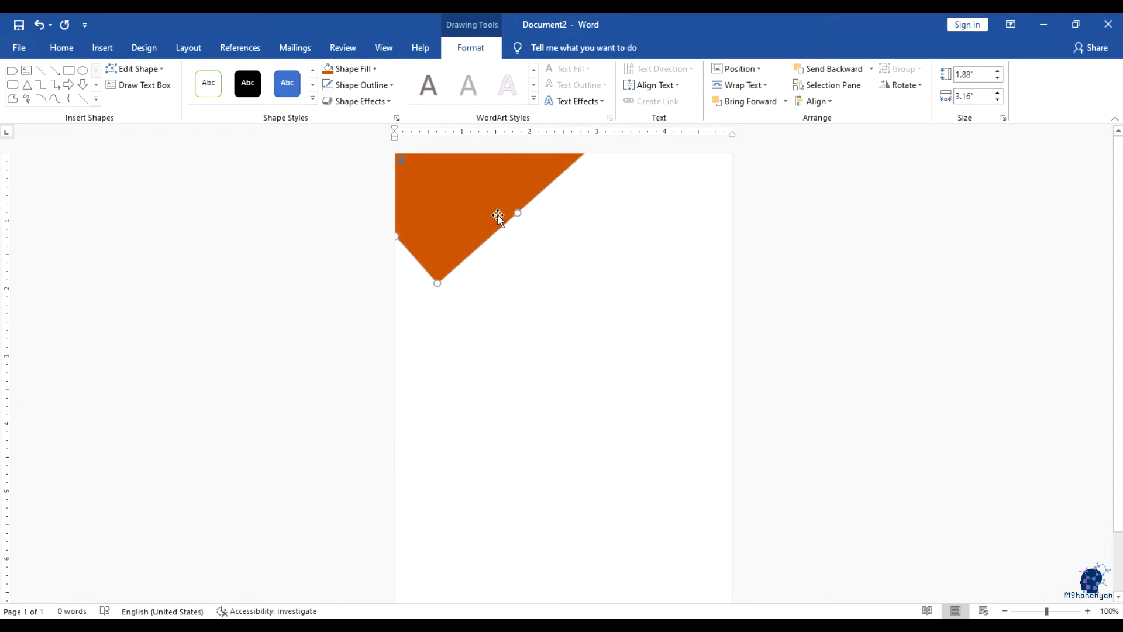
{"action": "left_click_drag", "start_coordinate": [463, 198], "coordinate": [499, 193]}
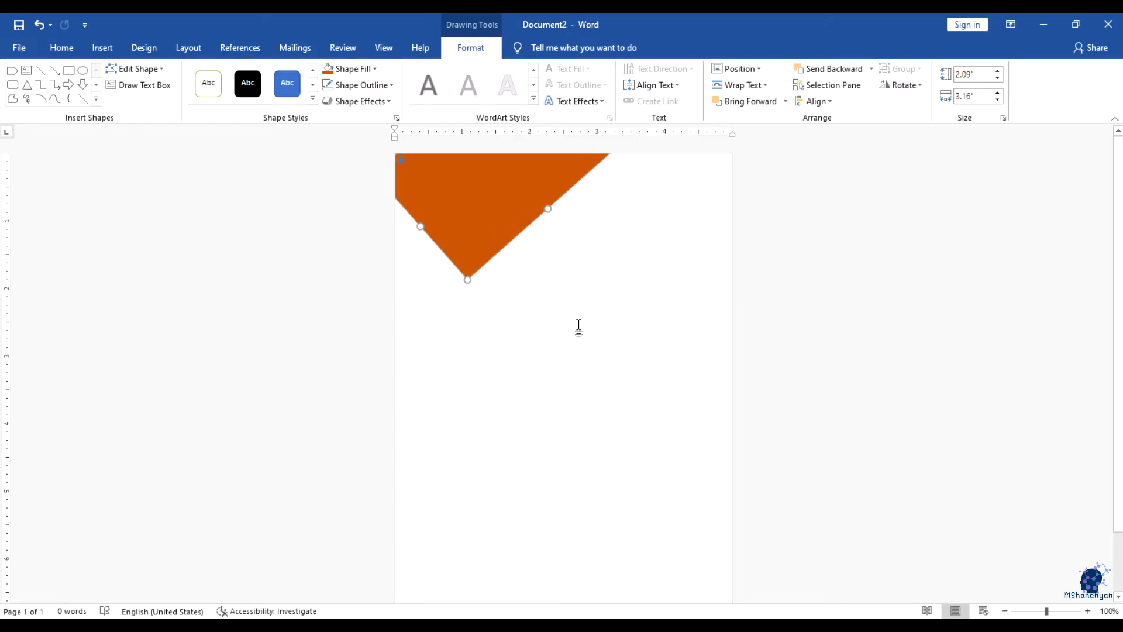
{"action": "left_click", "coordinate": [516, 321]}
{"action": "left_click", "coordinate": [499, 211]}
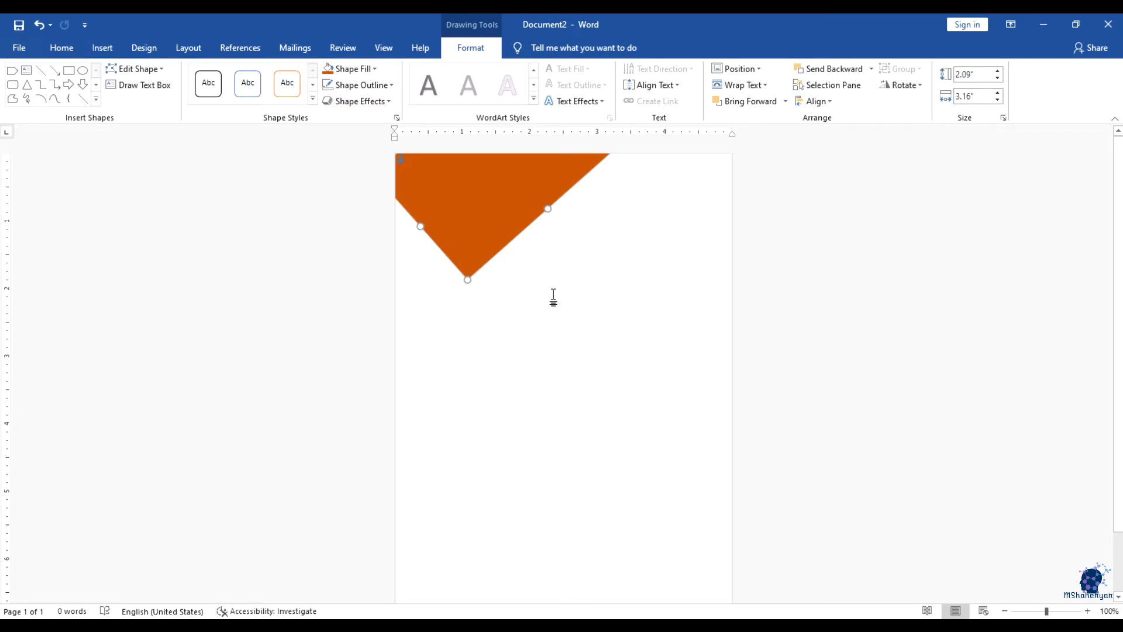
{"action": "left_click", "coordinate": [511, 362]}
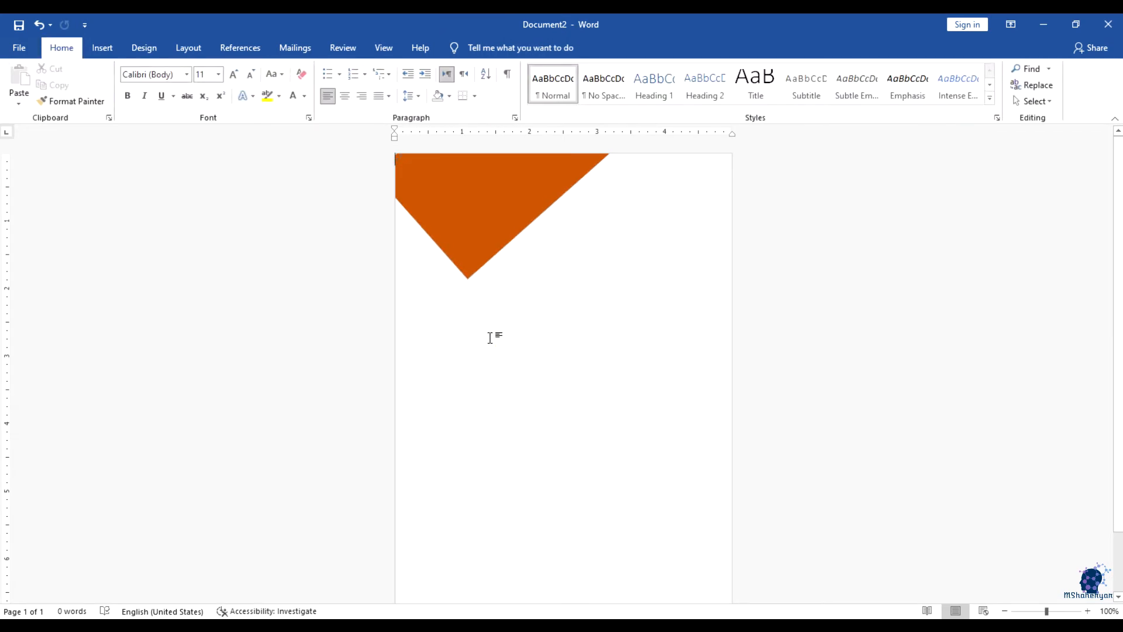
Duplicate the orange corner rectangle and place the copy below it, in the upper middle of the page
{"action": "left_click", "coordinate": [489, 238]}
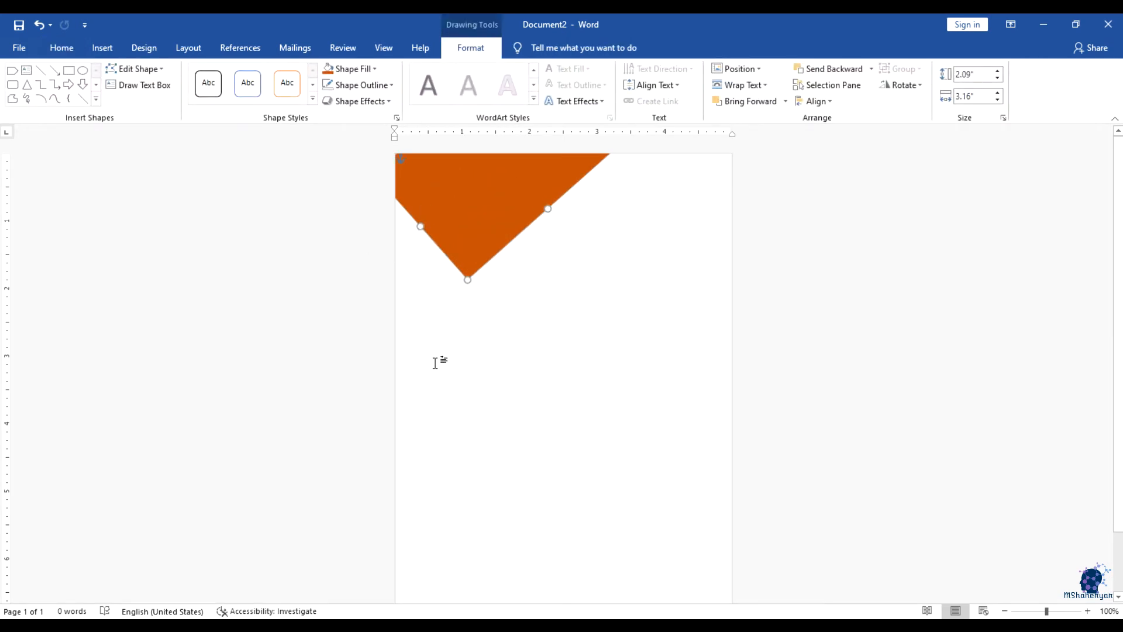
{"action": "key", "text": "ctrl+v"}
{"action": "left_click_drag", "start_coordinate": [514, 213], "coordinate": [605, 345]}
{"action": "left_click_drag", "start_coordinate": [556, 315], "coordinate": [536, 302]}
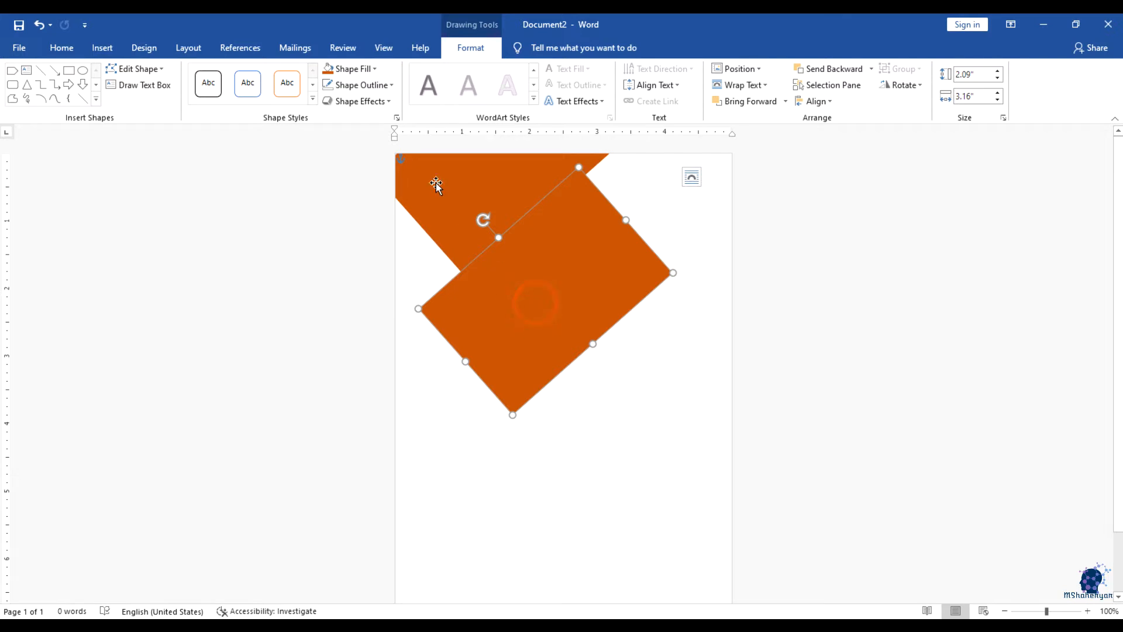
Remove the outline of the copied rectangle and fill it with a near-black theme color
{"action": "left_click", "coordinate": [387, 86]}
{"action": "left_click", "coordinate": [369, 235]}
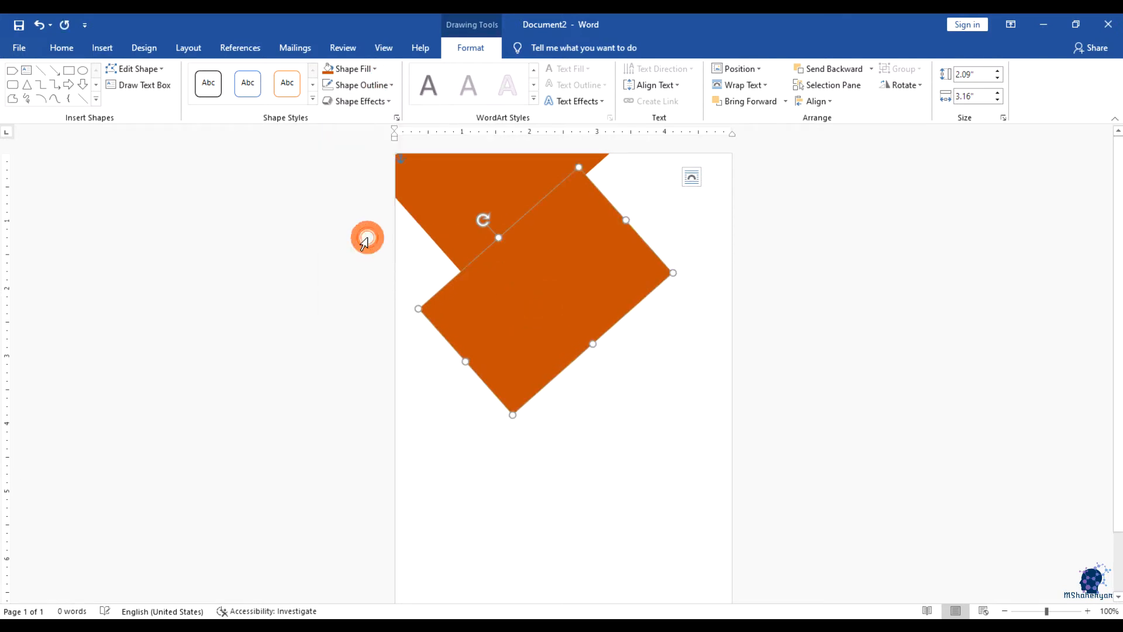
{"action": "left_click", "coordinate": [375, 69]}
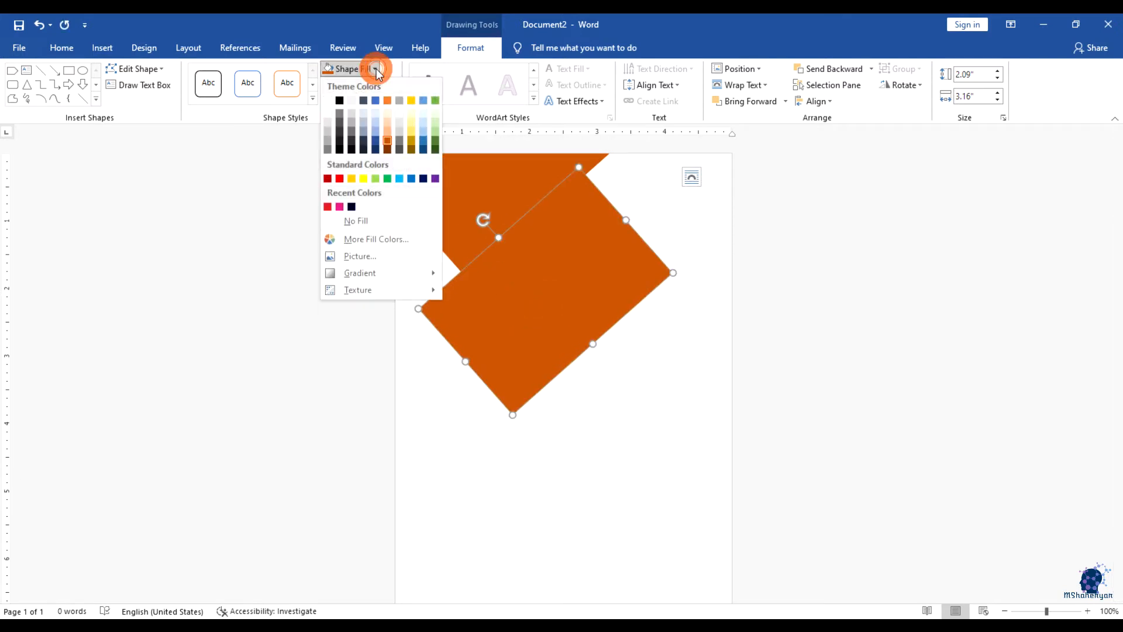
{"action": "left_click", "coordinate": [350, 150]}
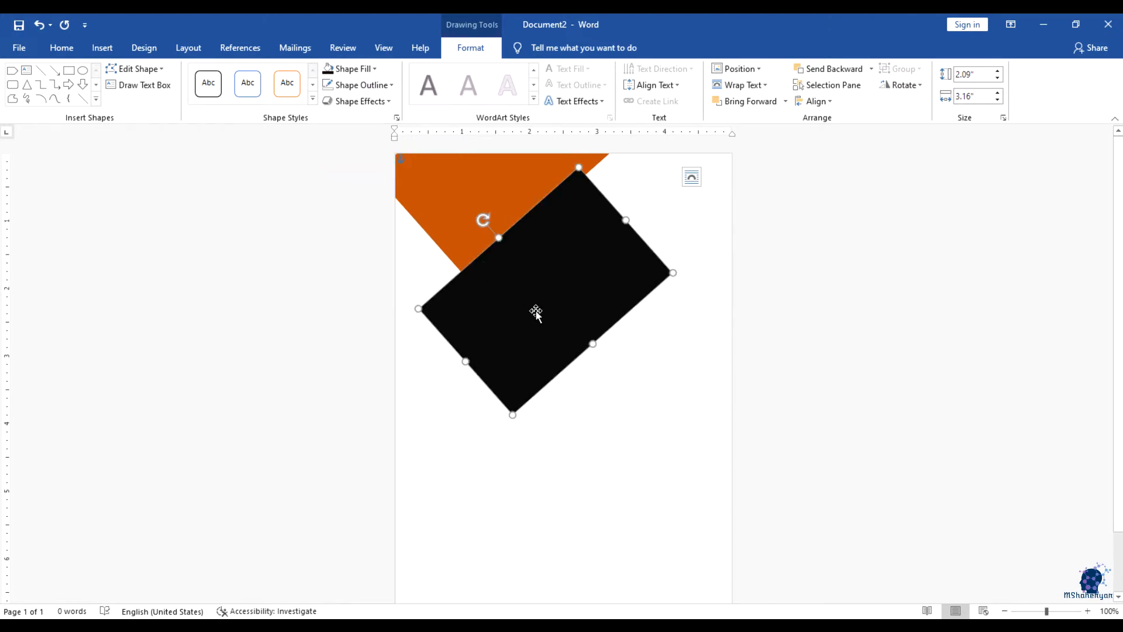
Send the black rectangle behind the orange one and offset it slightly left, leaving a thin black strip along the lower-left edge
{"action": "left_click", "coordinate": [463, 193]}
{"action": "left_click", "coordinate": [559, 287]}
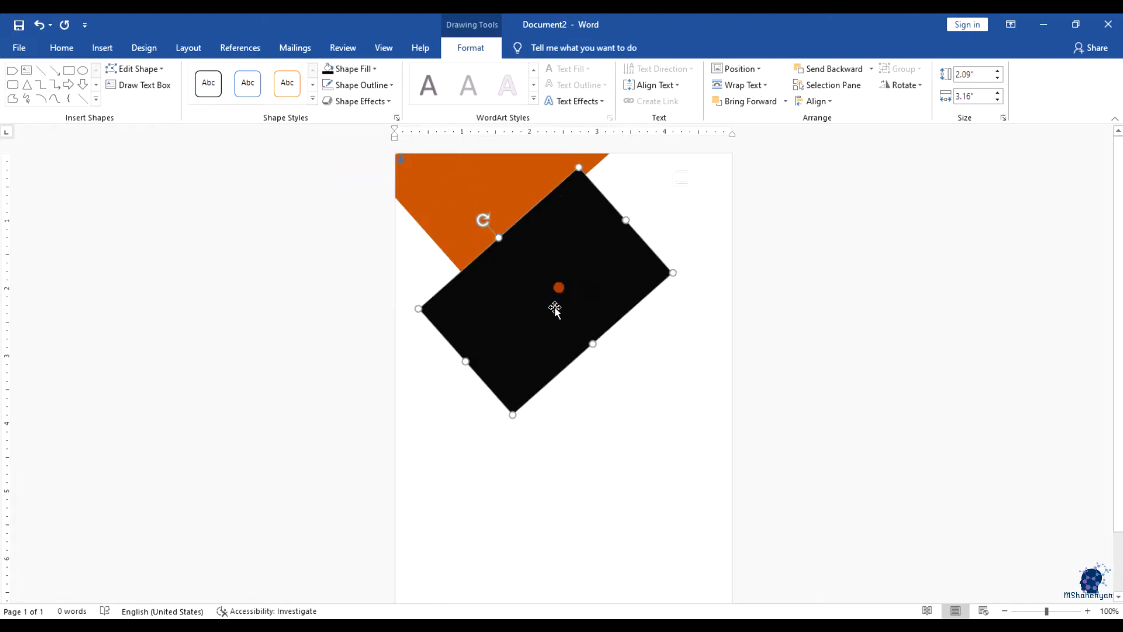
{"action": "left_click", "coordinate": [870, 69]}
{"action": "left_click", "coordinate": [853, 105]}
{"action": "left_click_drag", "start_coordinate": [559, 288], "coordinate": [502, 164]}
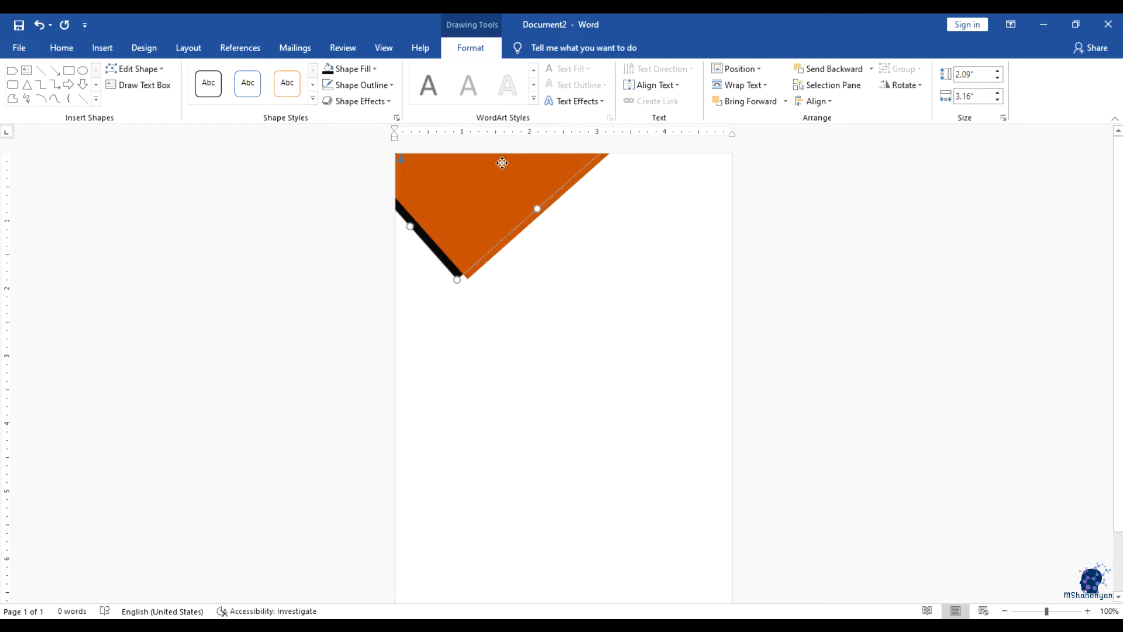
{"action": "left_click", "coordinate": [561, 322]}
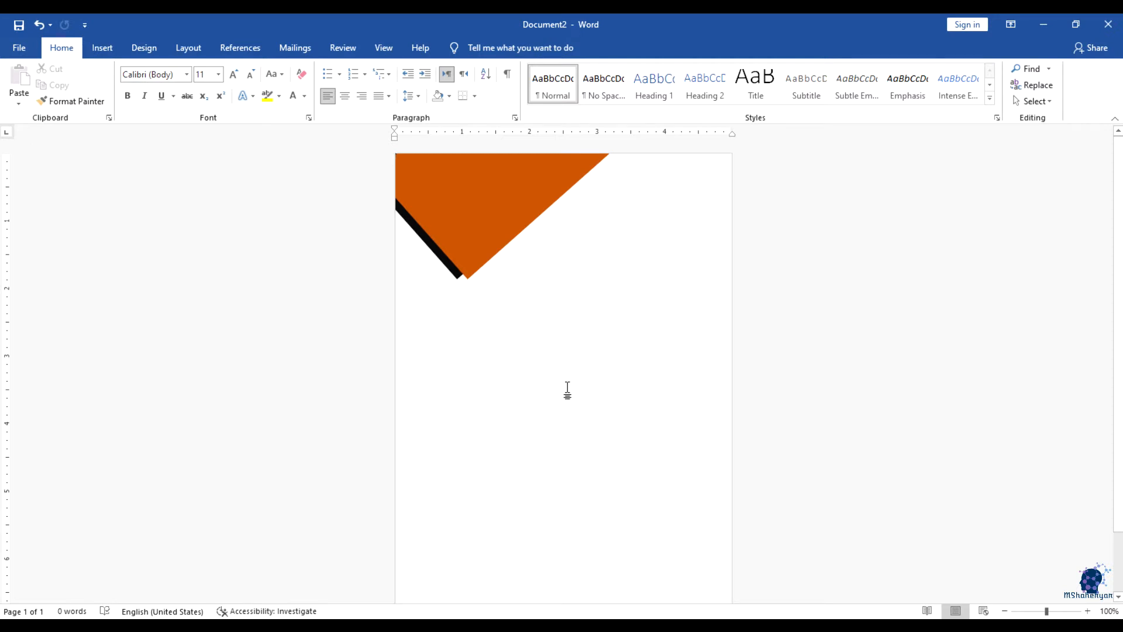
Duplicate the orange corner rectangle and place the copy across the page's upper-right corner, about 3.12" wide
{"action": "left_click", "coordinate": [510, 212]}
{"action": "key", "text": "ctrl+d"}
{"action": "left_click_drag", "start_coordinate": [534, 177], "coordinate": [750, 154]}
{"action": "left_click_drag", "start_coordinate": [650, 211], "coordinate": [674, 196]}
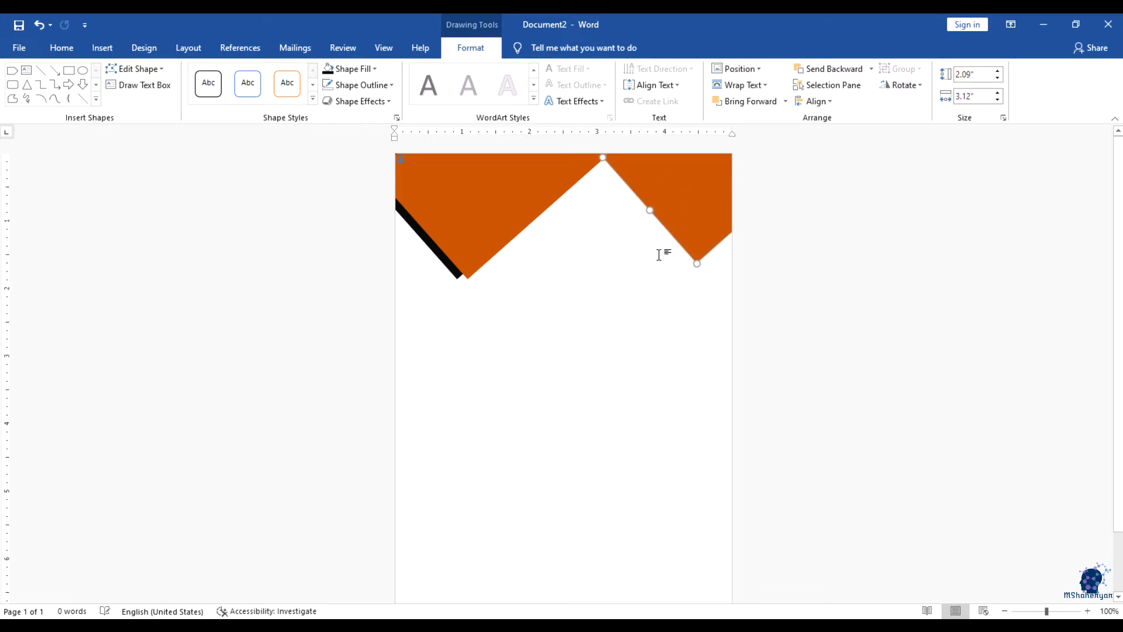
Edit the points of the upper-right orange shape to bend its left edge into an outward curve, about 2.12" by 3.27" overall
{"action": "left_click", "coordinate": [136, 69]}
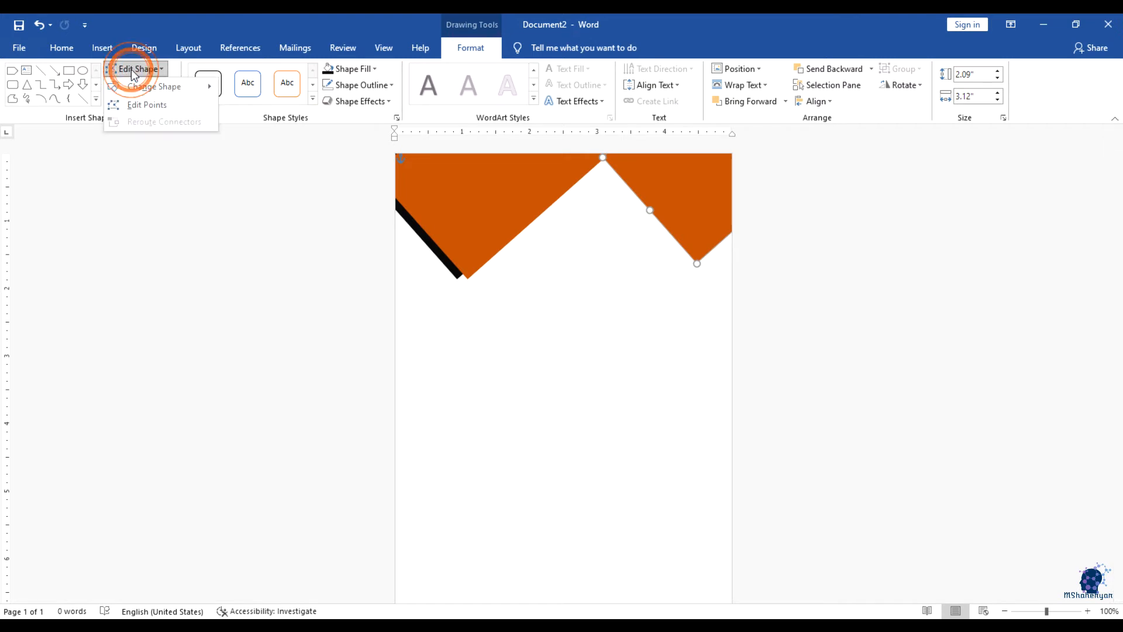
{"action": "left_click", "coordinate": [145, 107]}
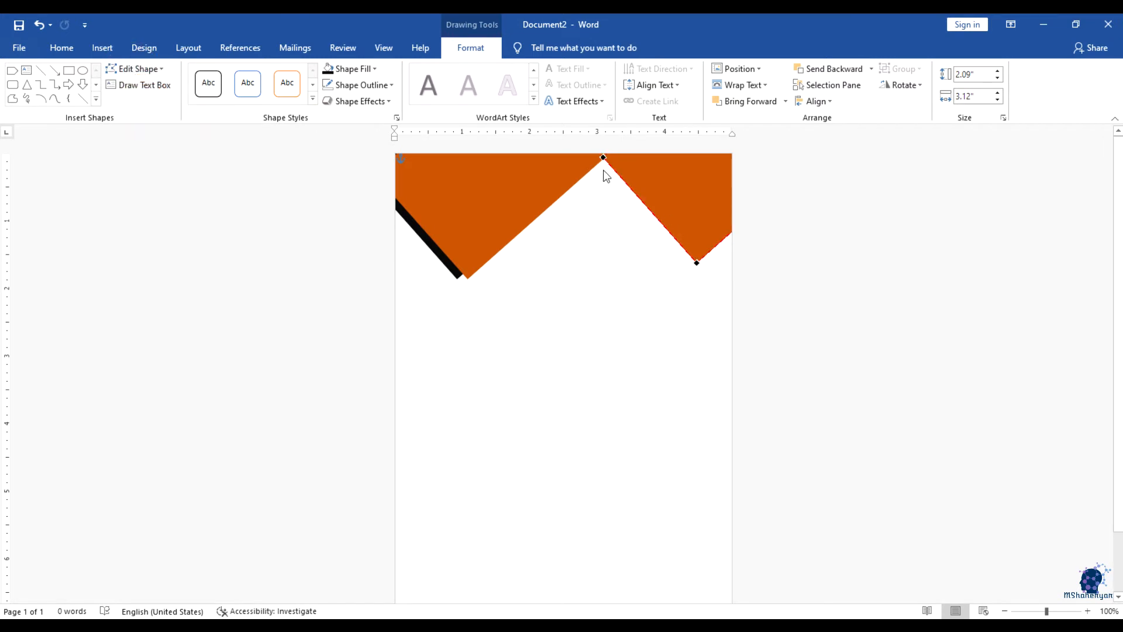
{"action": "left_click_drag", "start_coordinate": [695, 264], "coordinate": [683, 187]}
{"action": "left_click_drag", "start_coordinate": [666, 244], "coordinate": [680, 263]}
{"action": "left_click_drag", "start_coordinate": [700, 209], "coordinate": [680, 201]}
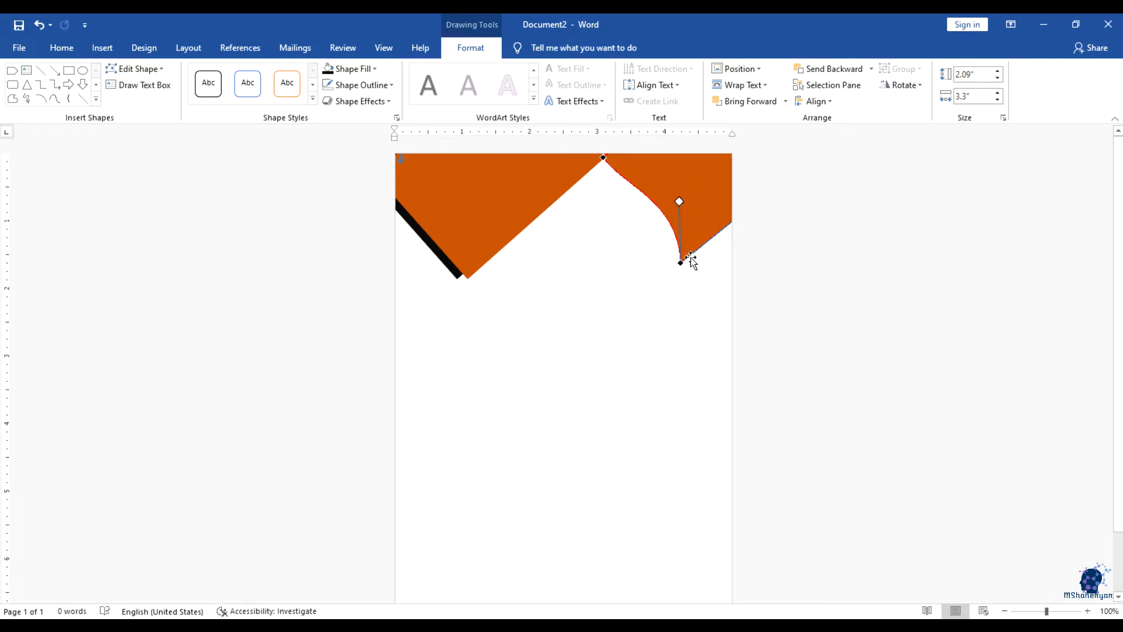
{"action": "left_click_drag", "start_coordinate": [681, 262], "coordinate": [690, 271]}
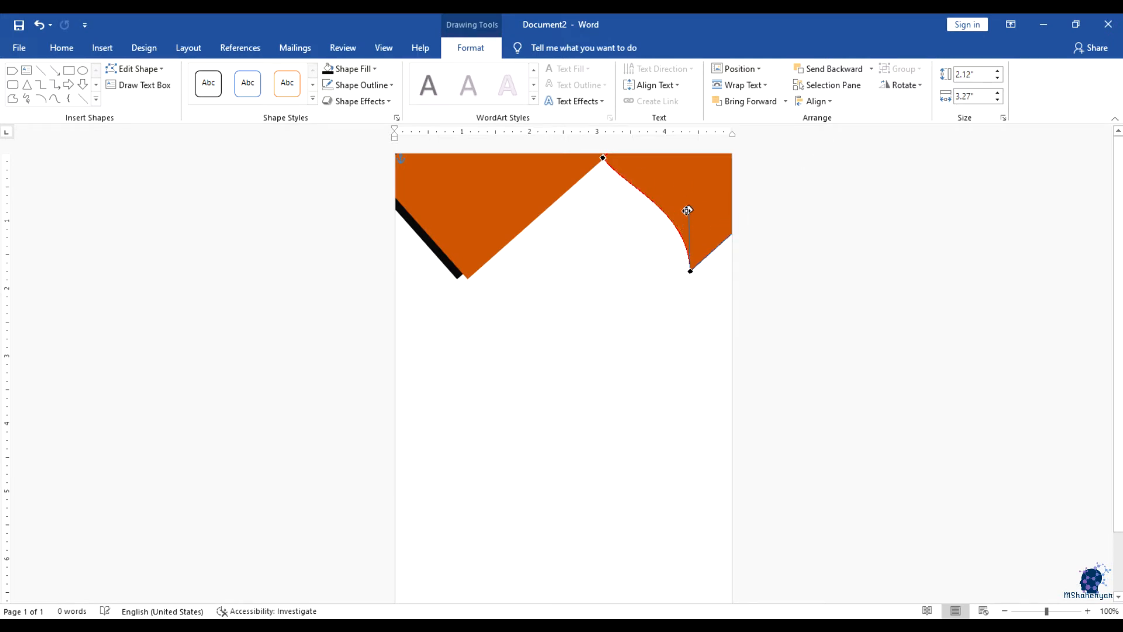
{"action": "left_click_drag", "start_coordinate": [687, 211], "coordinate": [682, 210]}
{"action": "left_click_drag", "start_coordinate": [604, 158], "coordinate": [608, 158]}
{"action": "left_click", "coordinate": [626, 183]}
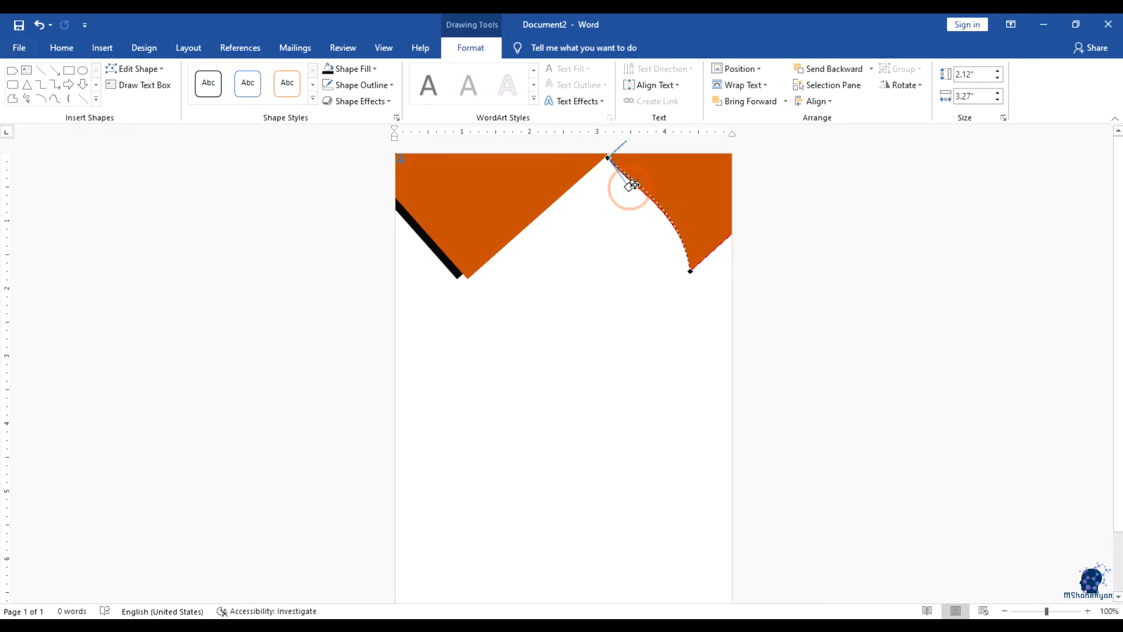
{"action": "left_click", "coordinate": [657, 258]}
Nudge the curved orange shape slightly upward so its tip meets the corner rectangle at the page's upper edge
{"action": "left_click", "coordinate": [685, 196]}
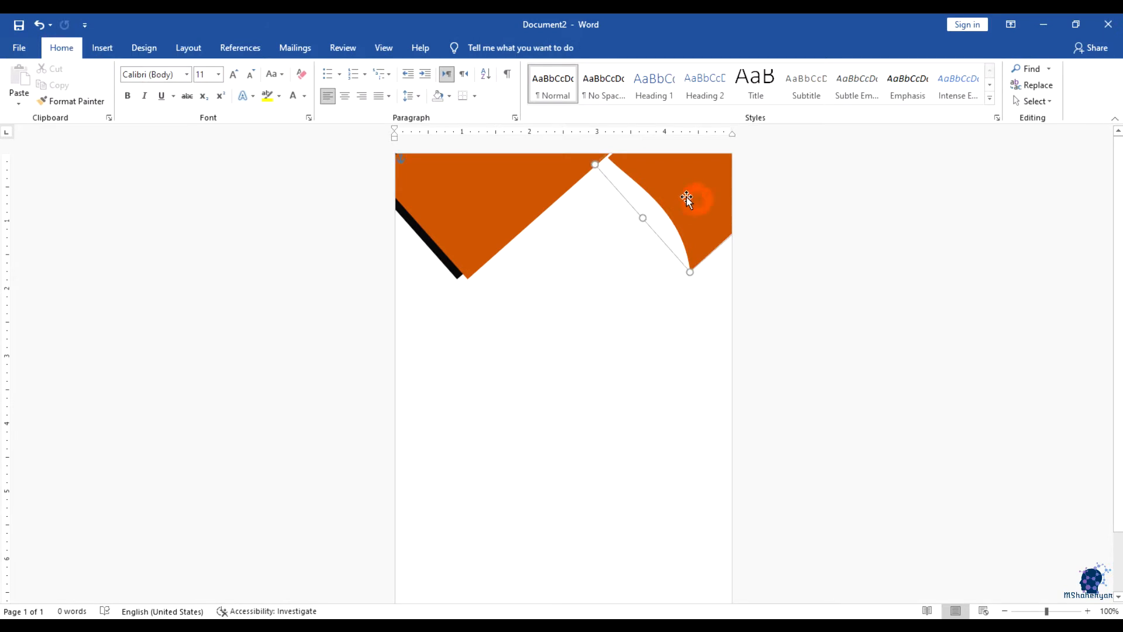
{"action": "left_click", "coordinate": [682, 306]}
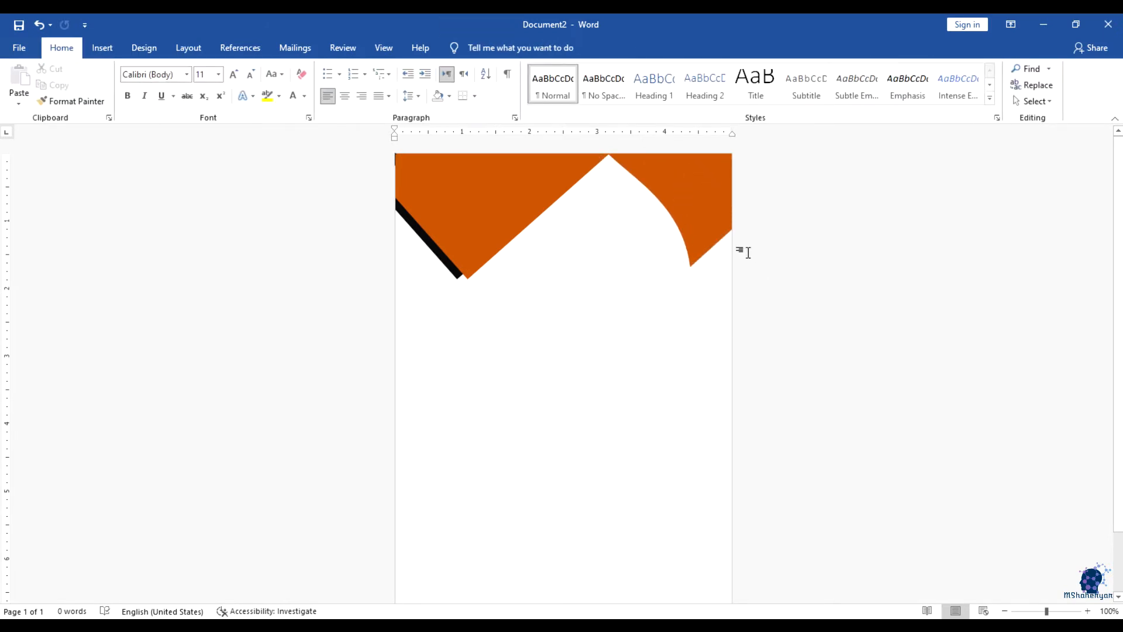
{"action": "left_click", "coordinate": [710, 219]}
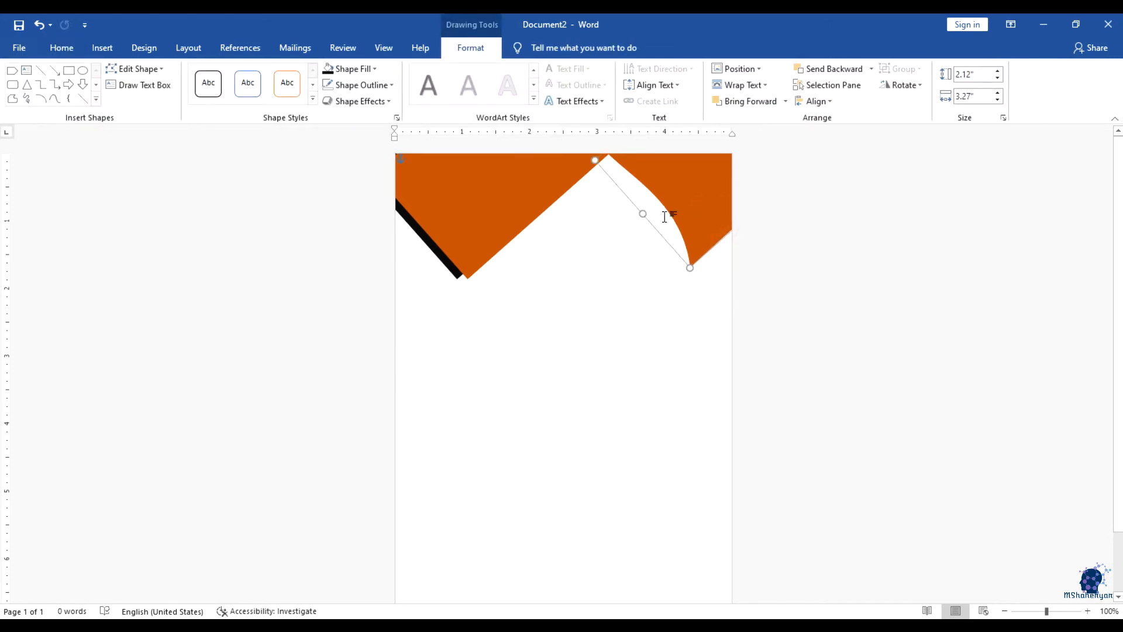
{"action": "left_click", "coordinate": [648, 379]}
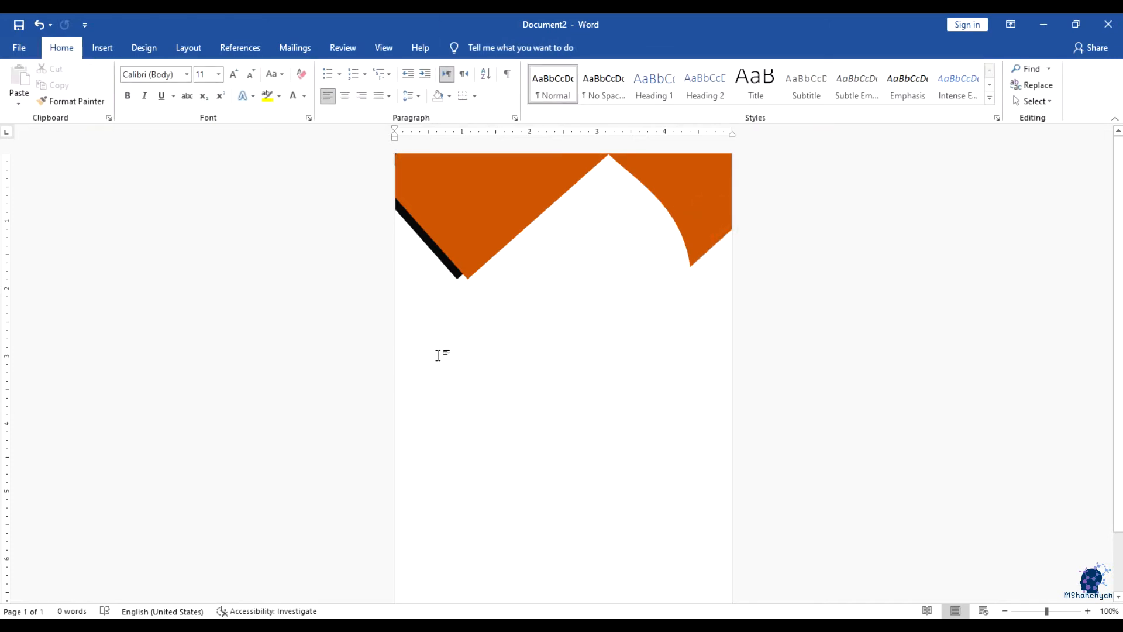
Duplicate the upper-left orange rectangle and place the copy at the right edge of the page's lower half
{"action": "left_click", "coordinate": [491, 219]}
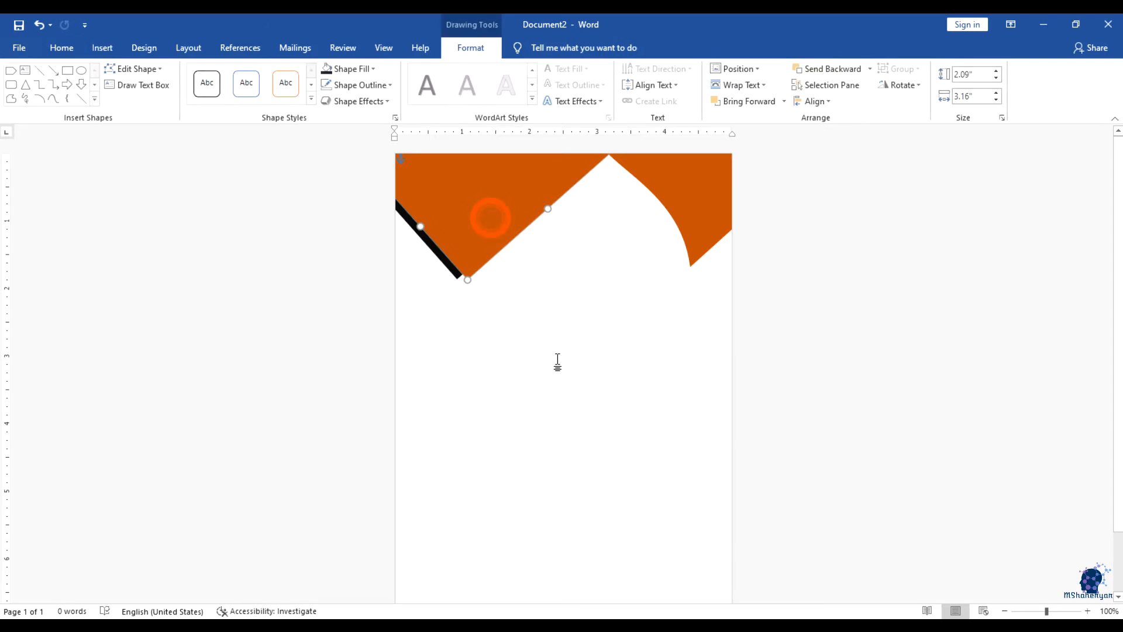
{"action": "key", "text": "ctrl+d"}
{"action": "left_click_drag", "start_coordinate": [534, 194], "coordinate": [715, 464]}
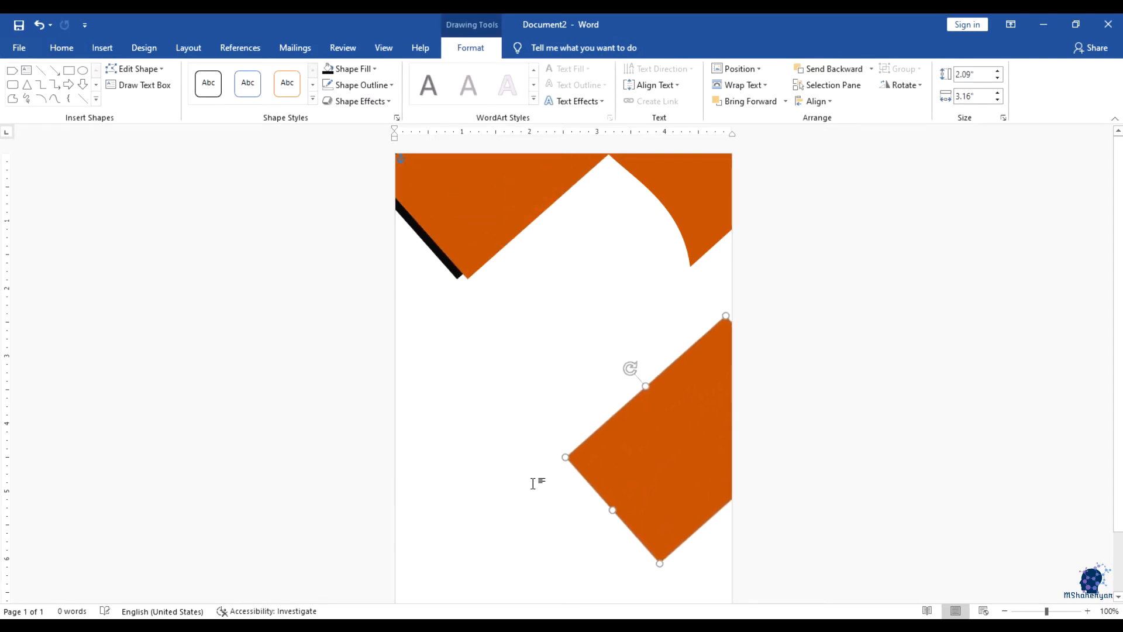
Enlarge the lower orange rectangle to about 5.13" high and 6.07" wide, positioned to cover the page's lower-right area
{"action": "left_click_drag", "start_coordinate": [611, 510], "coordinate": [477, 611]}
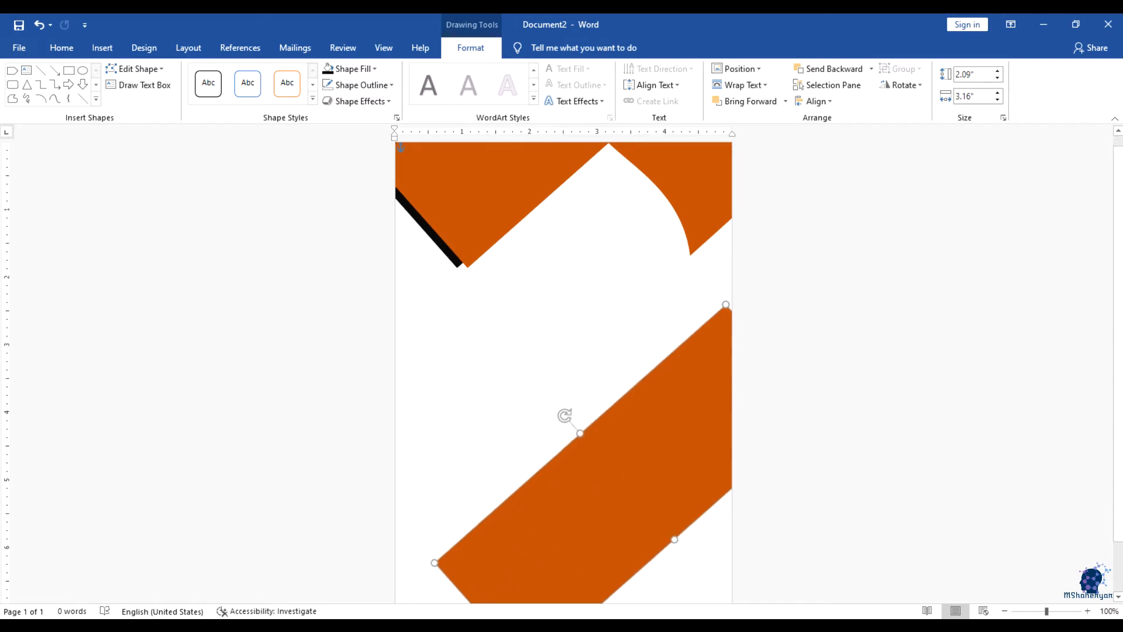
{"action": "left_click_drag", "start_coordinate": [674, 540], "coordinate": [755, 620]}
{"action": "left_click_drag", "start_coordinate": [621, 495], "coordinate": [626, 407]}
{"action": "left_click", "coordinate": [642, 534]}
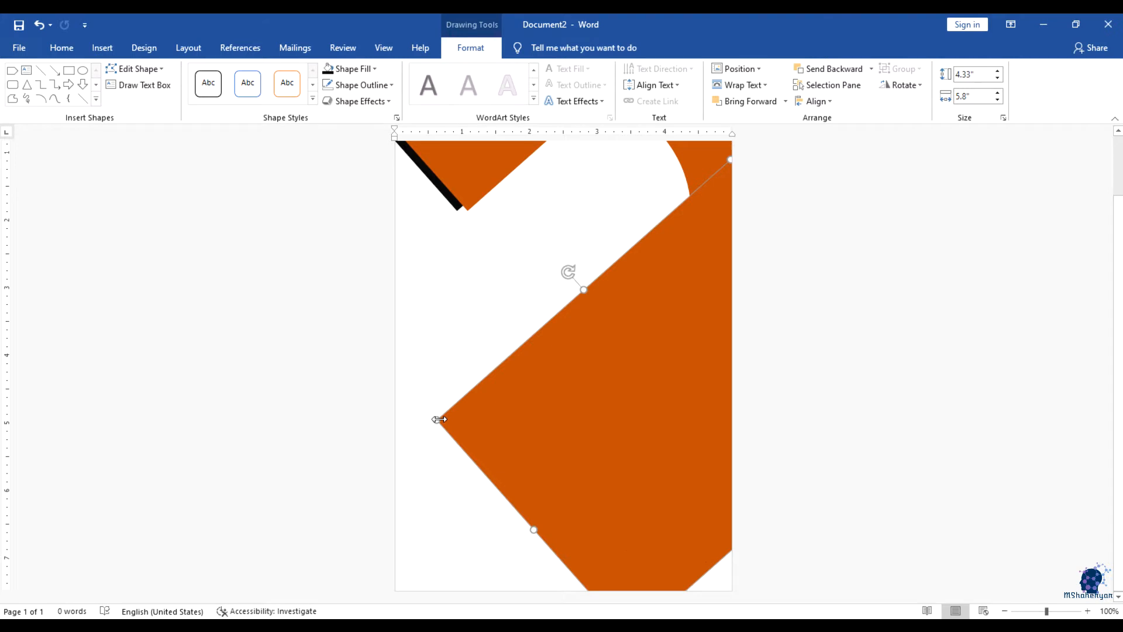
{"action": "left_click_drag", "start_coordinate": [439, 419], "coordinate": [388, 388]}
{"action": "left_click_drag", "start_coordinate": [552, 413], "coordinate": [592, 452]}
{"action": "scroll", "coordinate": [846, 446], "scroll_direction": "up", "scroll_amount": 2}
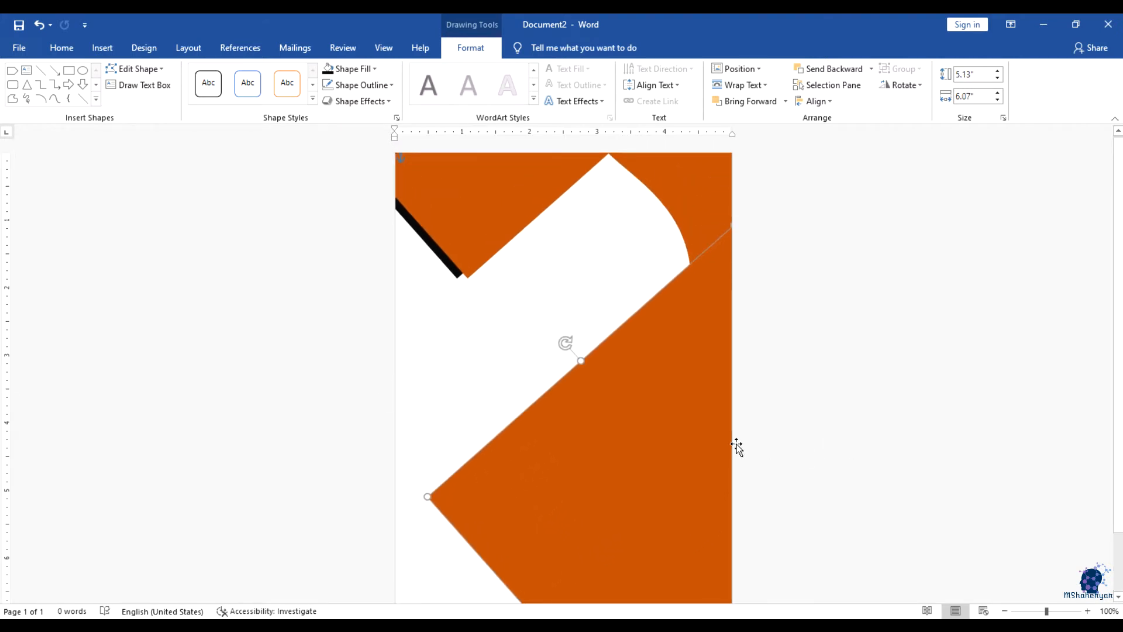
Remove the large lower rectangle's outline and fill it with a custom dark purple, #4E2B63
{"action": "left_click", "coordinate": [366, 85]}
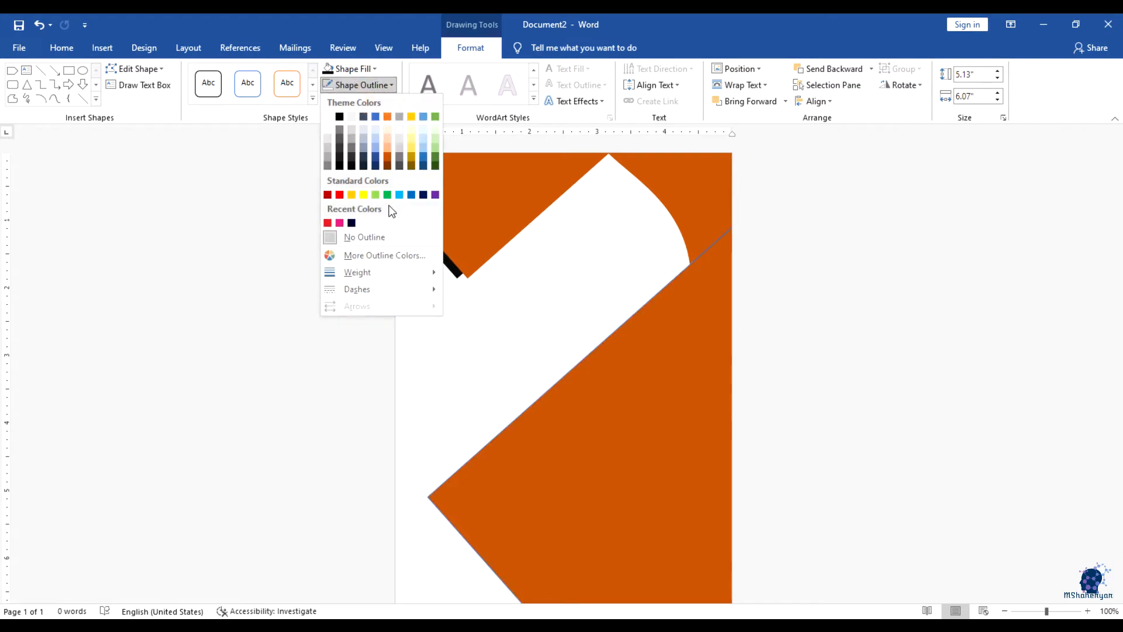
{"action": "left_click", "coordinate": [373, 236]}
{"action": "left_click", "coordinate": [375, 69]}
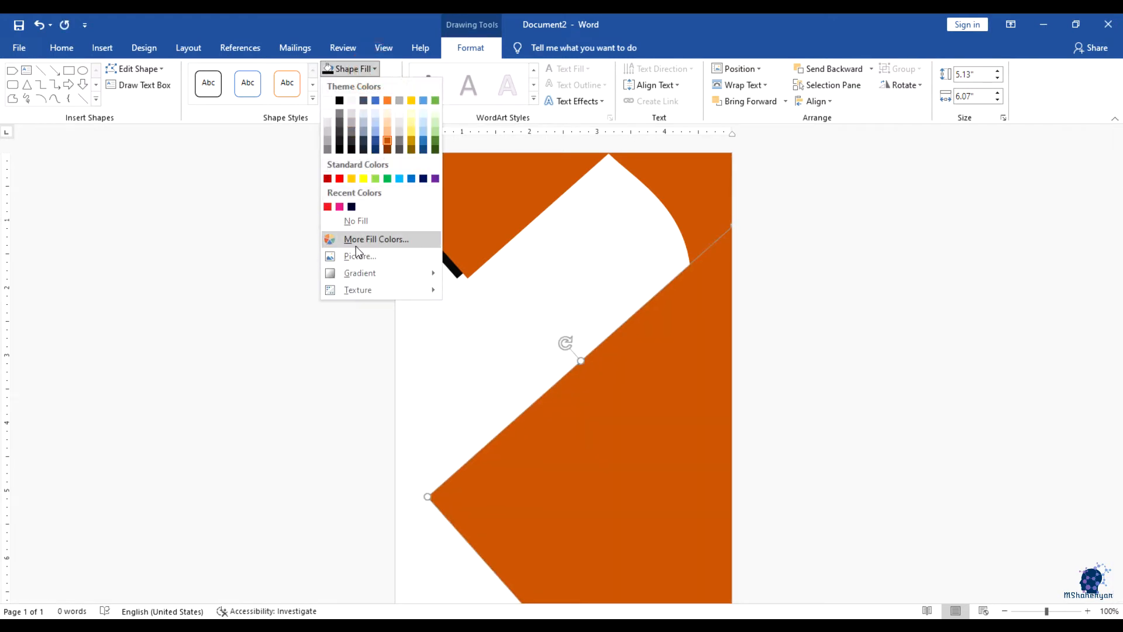
{"action": "left_click", "coordinate": [354, 244]}
{"action": "left_click", "coordinate": [251, 303]}
{"action": "left_click", "coordinate": [257, 328]}
{"action": "left_click", "coordinate": [259, 311]}
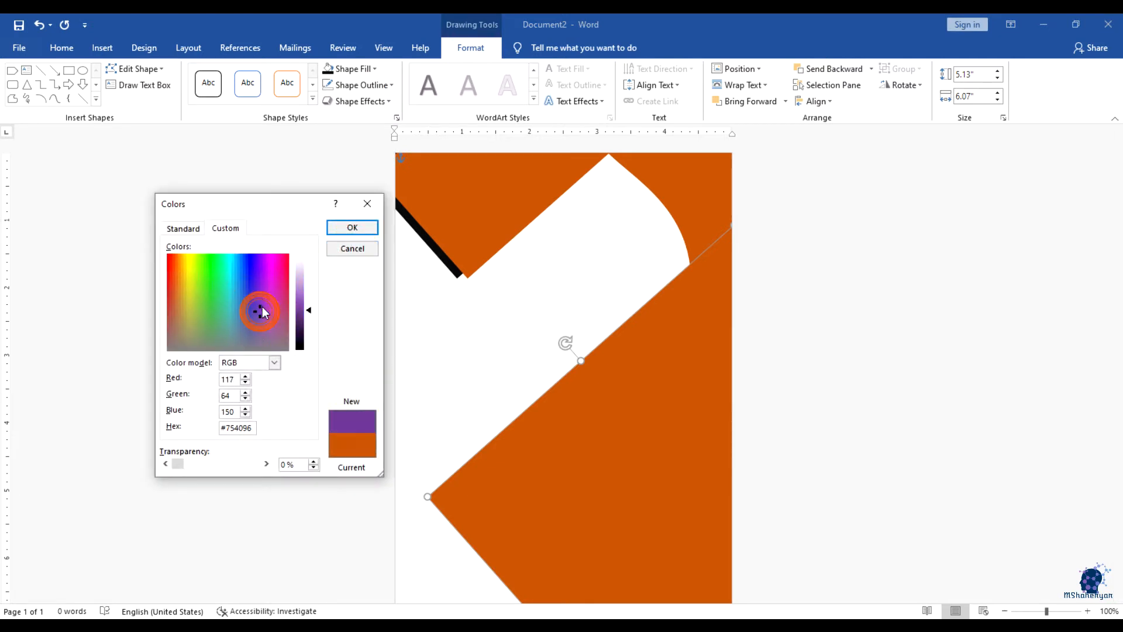
{"action": "left_click", "coordinate": [300, 330]}
{"action": "left_click", "coordinate": [300, 328]}
{"action": "double_click", "coordinate": [299, 323]}
{"action": "left_click", "coordinate": [298, 322]}
{"action": "left_click", "coordinate": [612, 467]}
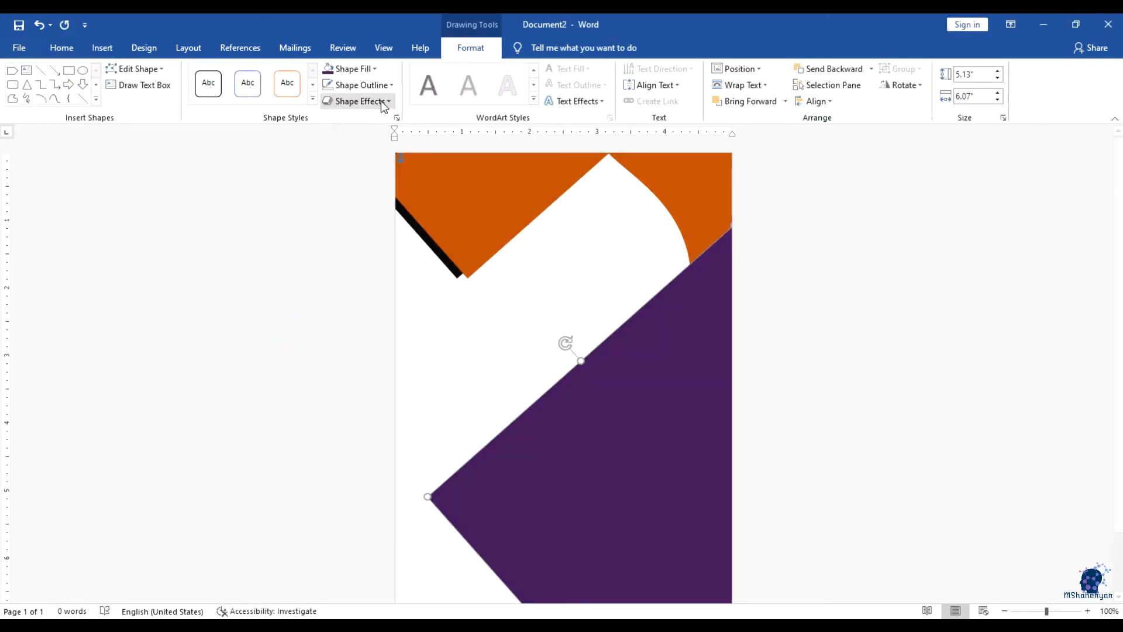
Darken the large rectangle's custom fill to a very deep purple of the same hue
{"action": "left_click", "coordinate": [373, 69]}
{"action": "left_click", "coordinate": [367, 239]}
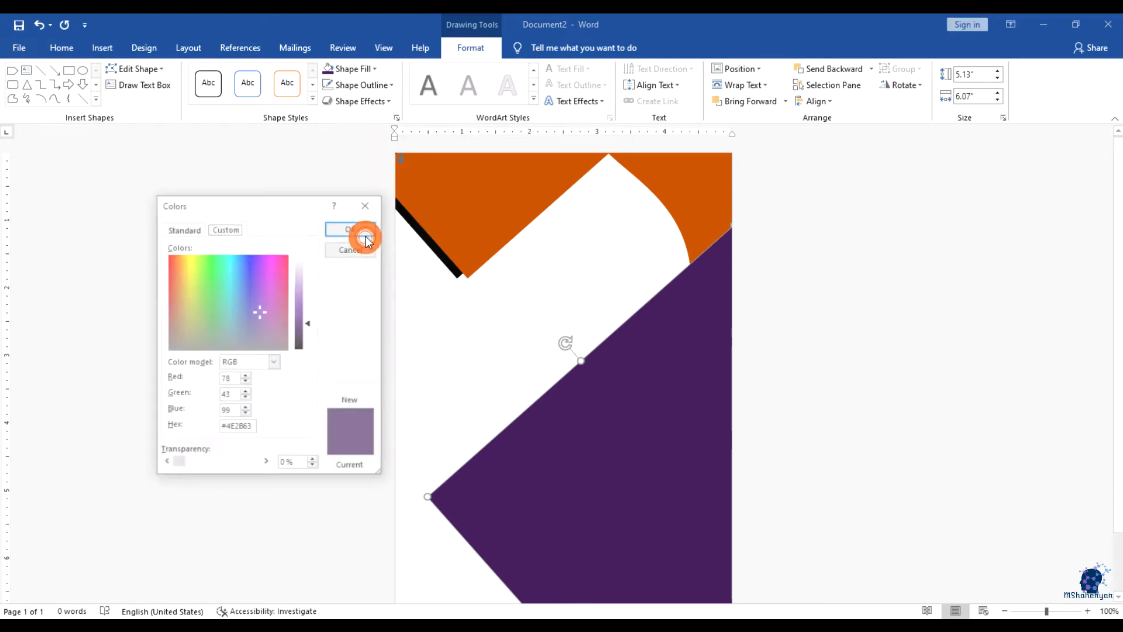
{"action": "left_click_drag", "start_coordinate": [309, 325], "coordinate": [311, 330]}
{"action": "left_click", "coordinate": [301, 336]}
{"action": "left_click", "coordinate": [301, 332]}
{"action": "left_click", "coordinate": [298, 329]}
{"action": "left_click", "coordinate": [297, 331]}
{"action": "key", "text": "Return"}
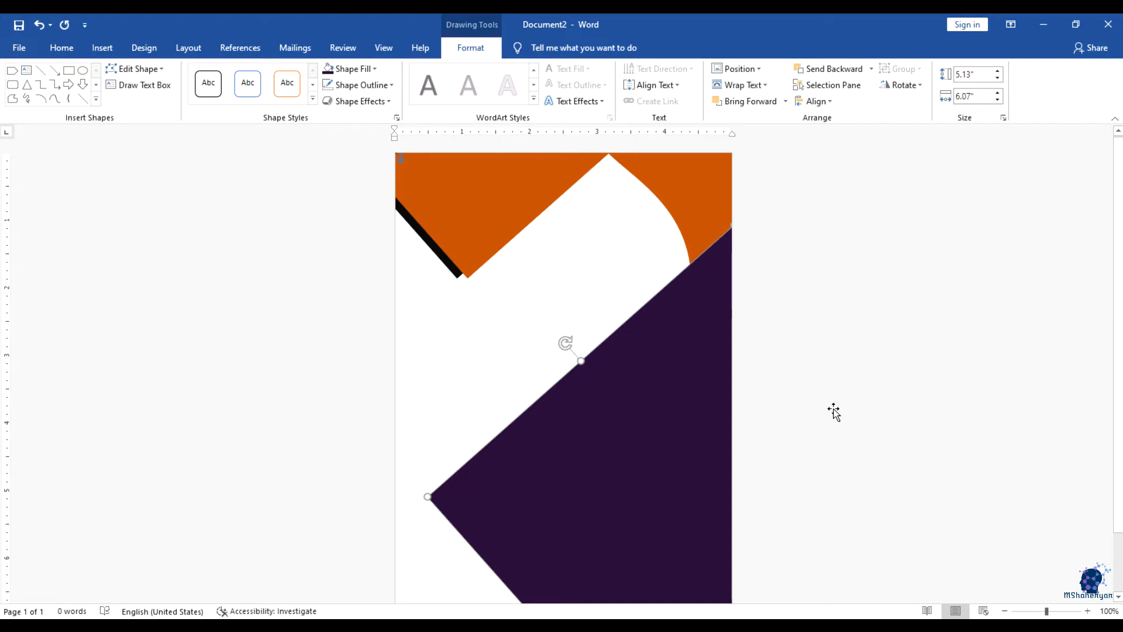
Change the large lower rectangle's custom fill from purple to a deep indigo, #200A56
{"action": "left_click", "coordinate": [433, 187]}
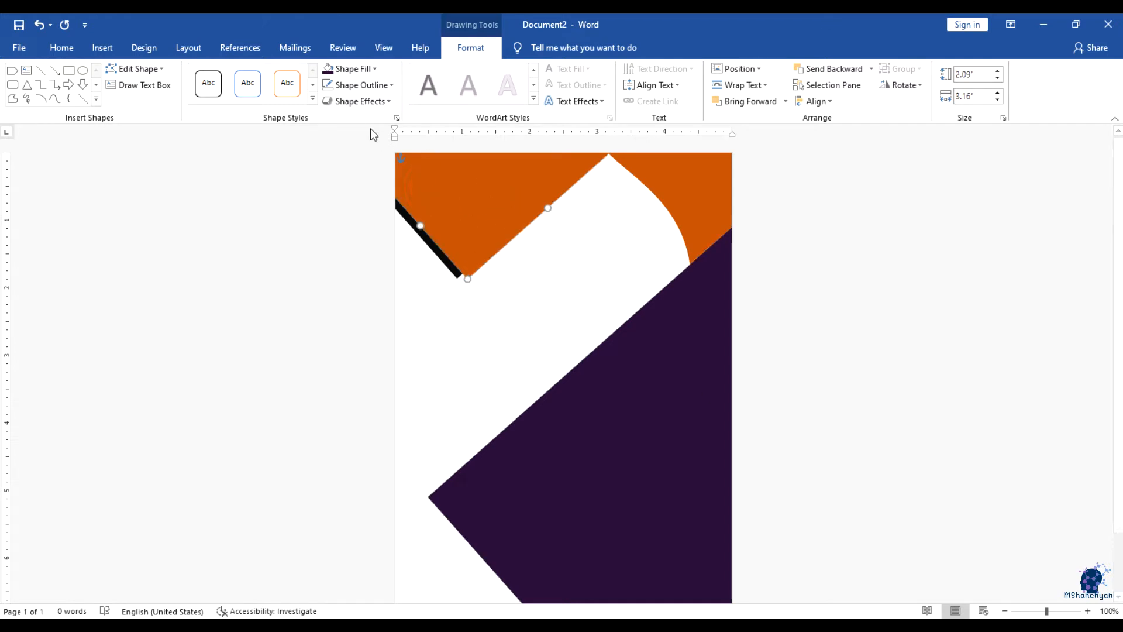
{"action": "left_click", "coordinate": [640, 410]}
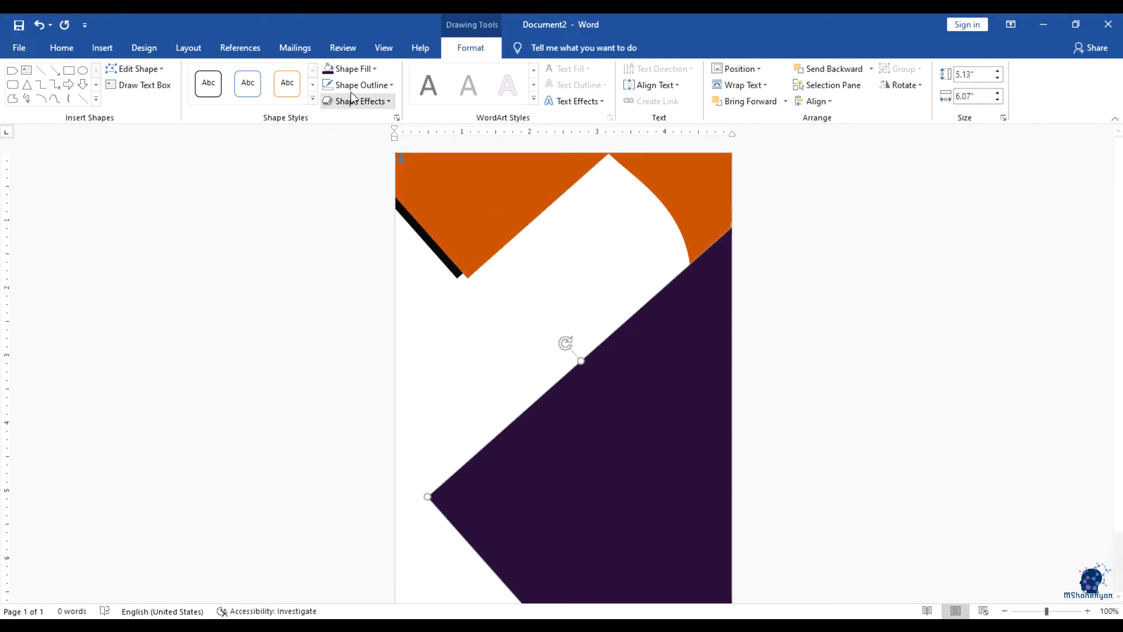
{"action": "left_click", "coordinate": [363, 69]}
{"action": "left_click", "coordinate": [368, 233]}
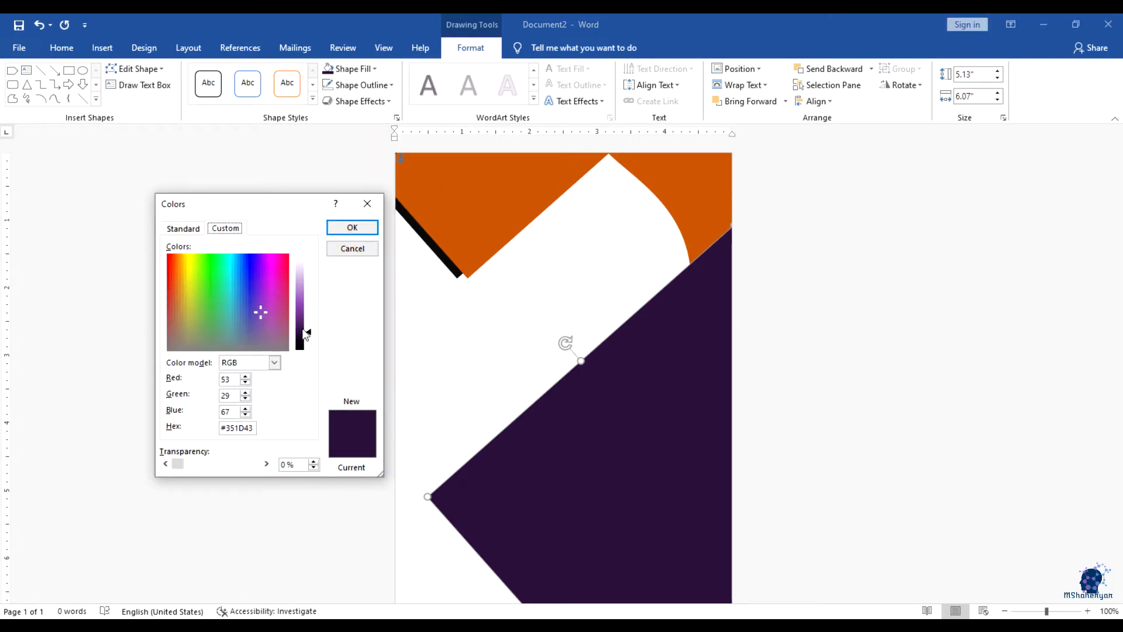
{"action": "left_click_drag", "start_coordinate": [262, 306], "coordinate": [254, 273]}
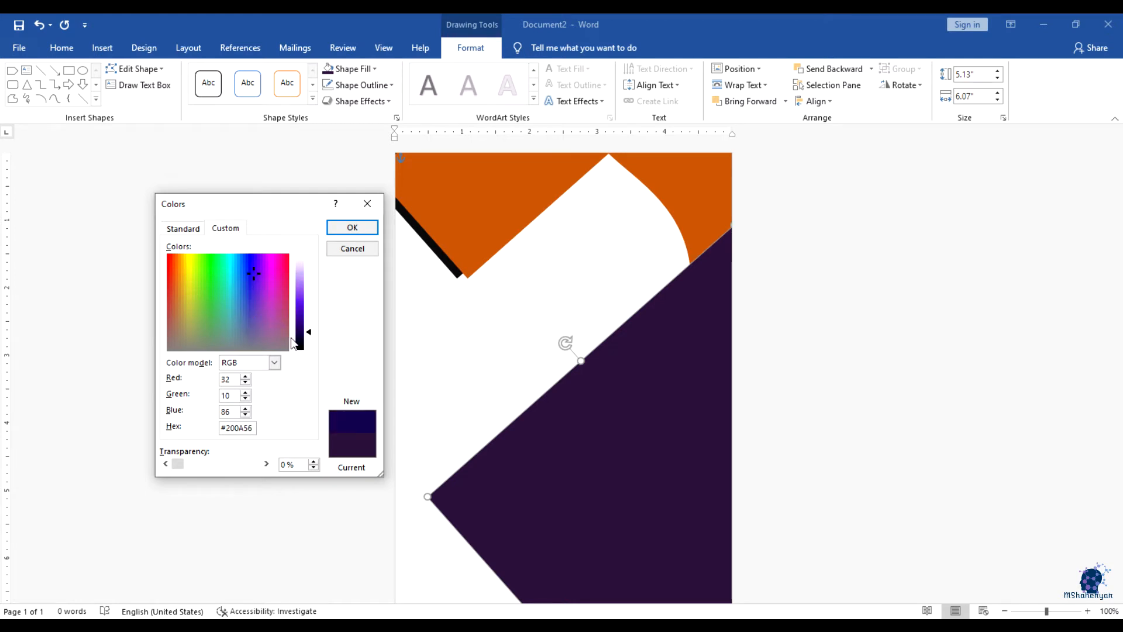
{"action": "mouse_move", "coordinate": [301, 341]}
{"action": "left_mouse_down"}
{"action": "mouse_move", "coordinate": [299, 310]}
{"action": "mouse_move", "coordinate": [305, 333]}
{"action": "left_mouse_up"}
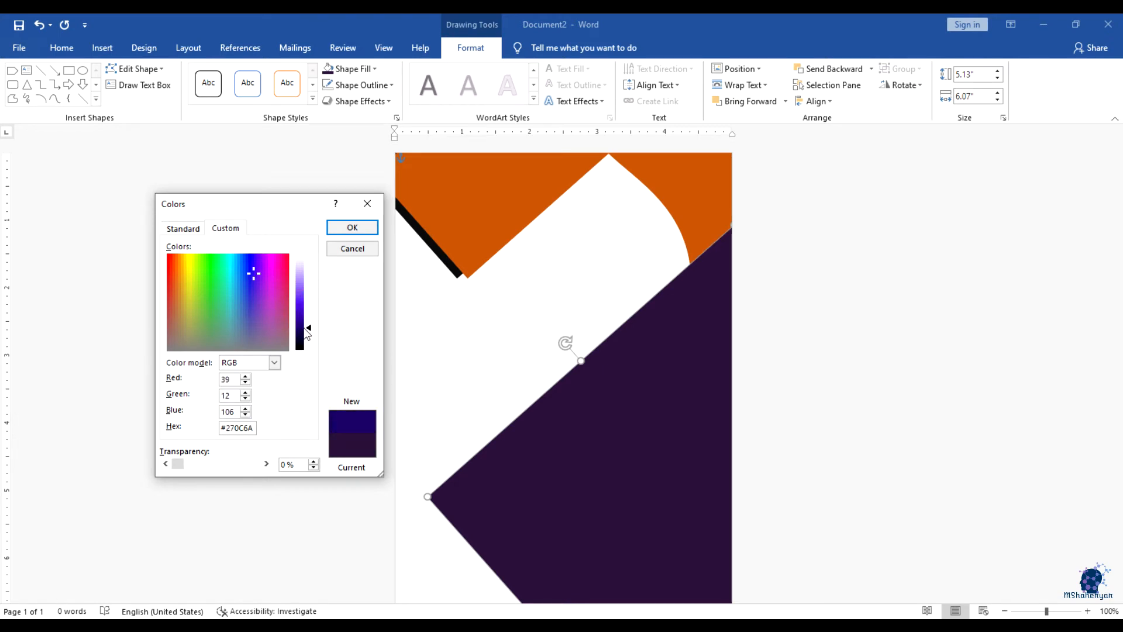
{"action": "left_click", "coordinate": [352, 227]}
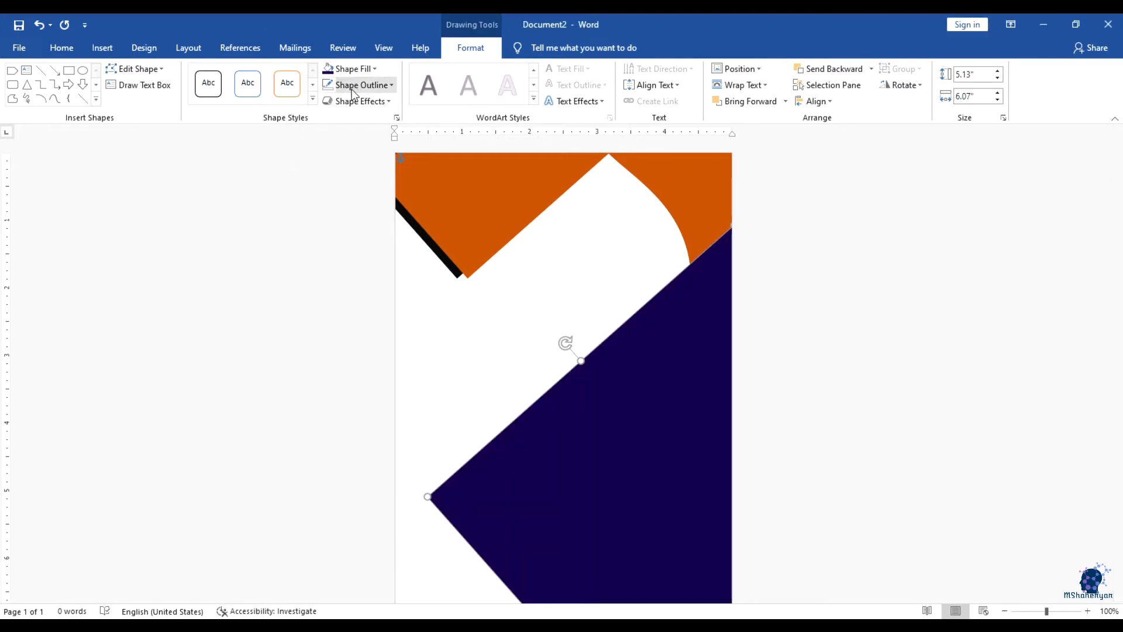
Check the red, green and blue values of the large rectangle's custom fill colour
{"action": "left_click", "coordinate": [354, 69]}
{"action": "left_click", "coordinate": [365, 239]}
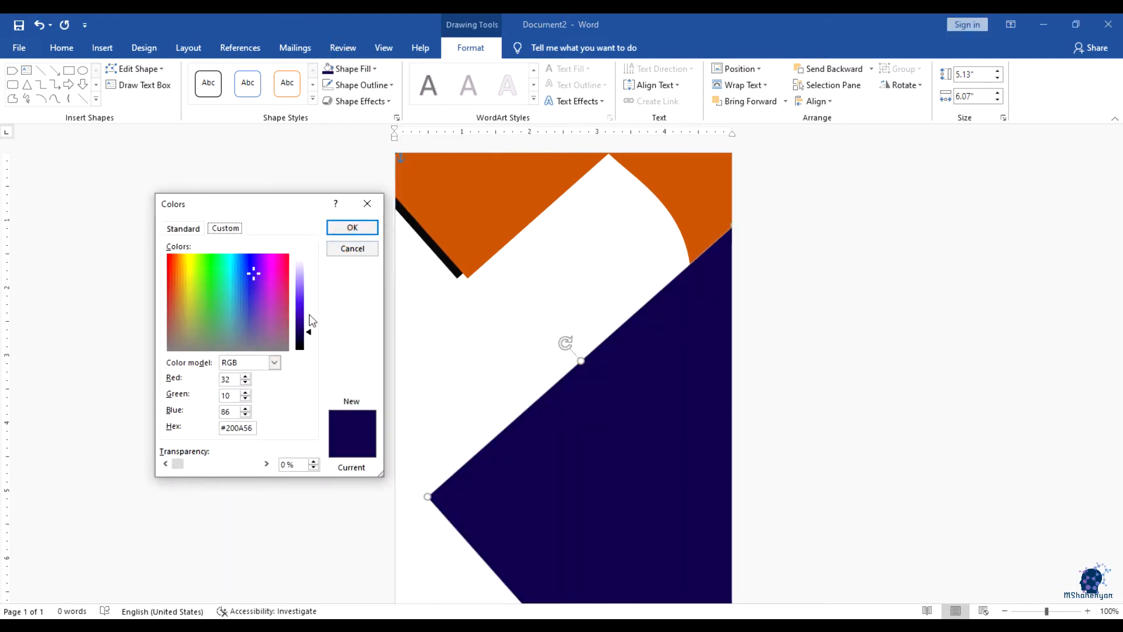
{"action": "left_click", "coordinate": [225, 377]}
{"action": "left_click", "coordinate": [230, 394]}
{"action": "double_click", "coordinate": [228, 409]}
{"action": "left_click", "coordinate": [352, 227]}
Fill the upper-left orange rectangle with a custom dark navy, #11074D
{"action": "left_click", "coordinate": [434, 167]}
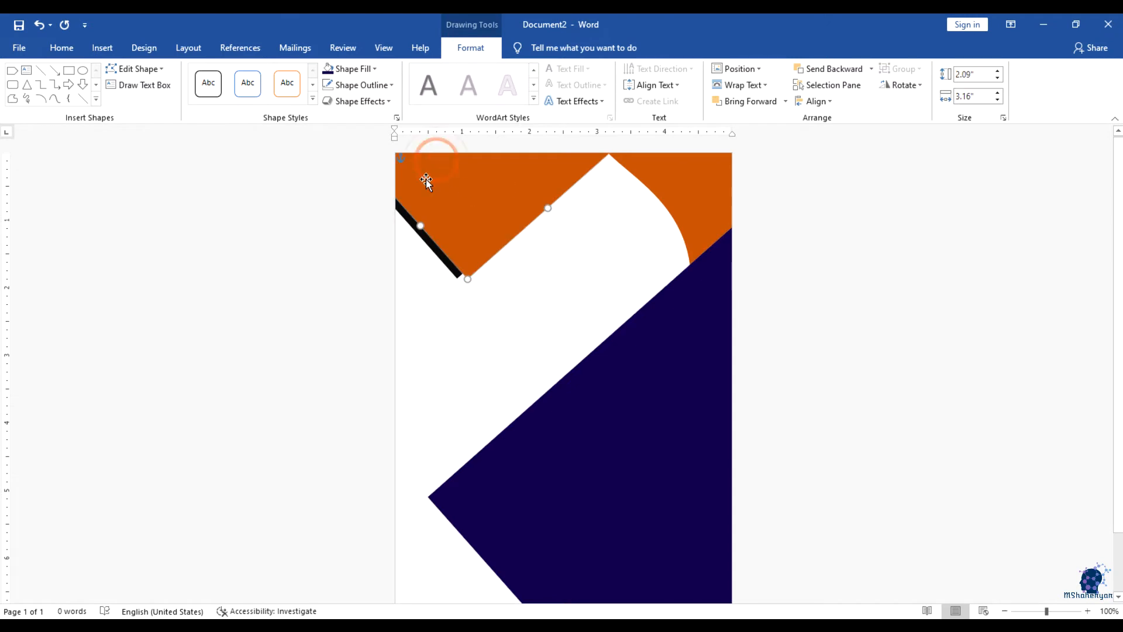
{"action": "left_click", "coordinate": [376, 70]}
{"action": "left_click", "coordinate": [368, 244]}
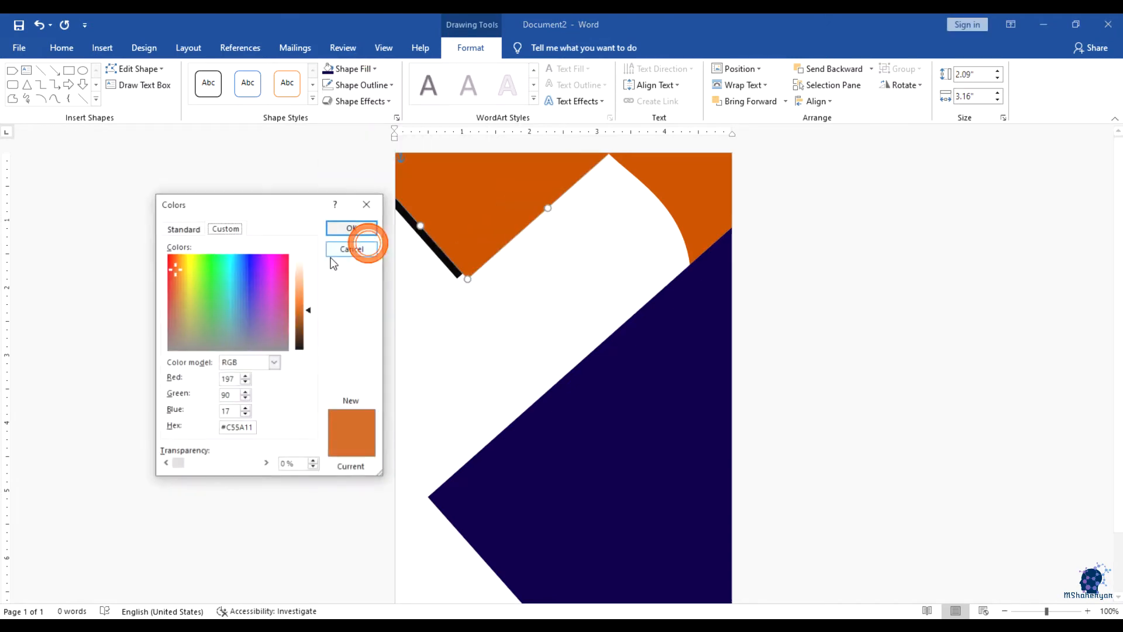
{"action": "left_click_drag", "start_coordinate": [250, 311], "coordinate": [252, 305]}
{"action": "double_click", "coordinate": [235, 378]}
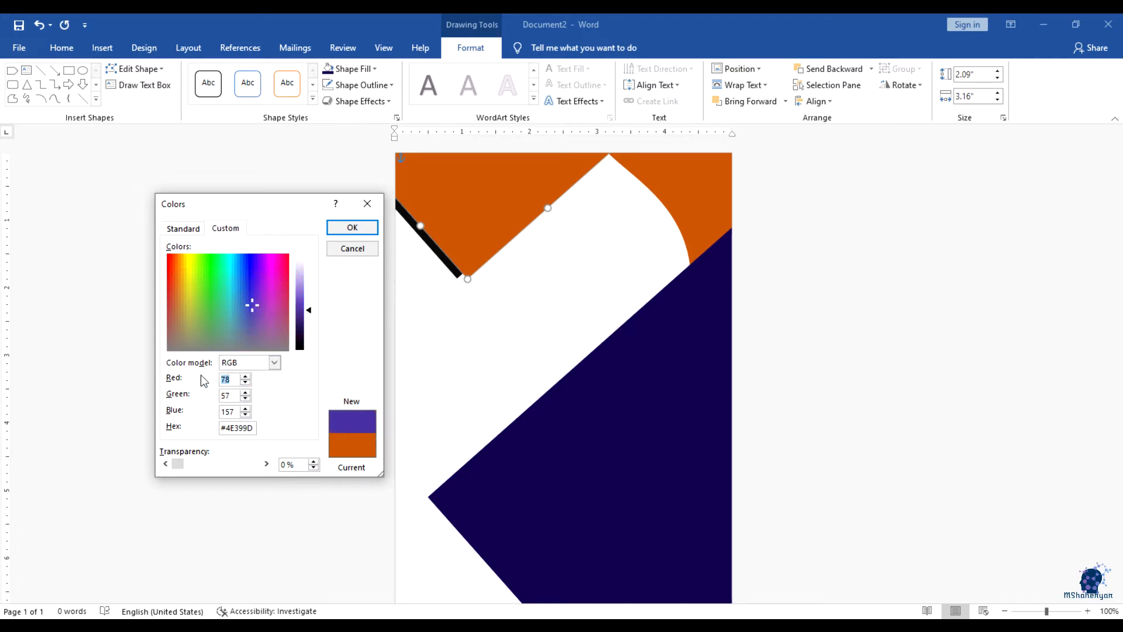
{"action": "type", "text": "32"}
{"action": "key", "text": "Tab"}
{"action": "type", "text": "20"}
{"action": "key", "text": "Tab"}
{"action": "type", "text": "68"}
{"action": "left_click_drag", "start_coordinate": [255, 301], "coordinate": [251, 269]}
{"action": "left_click_drag", "start_coordinate": [307, 334], "coordinate": [310, 334]}
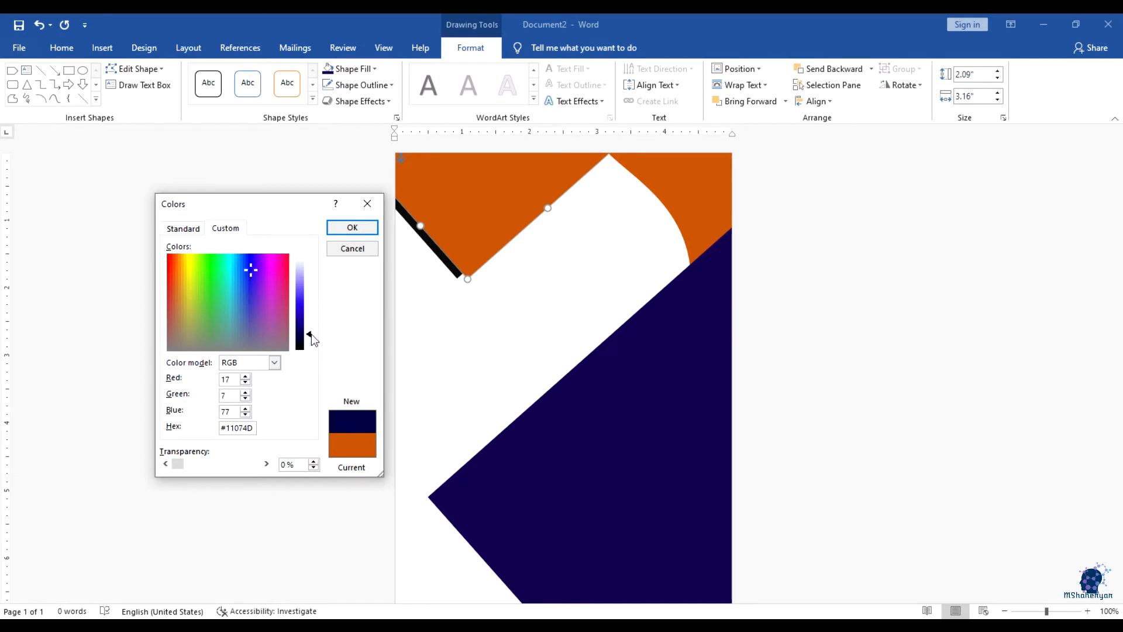
{"action": "left_click", "coordinate": [352, 227]}
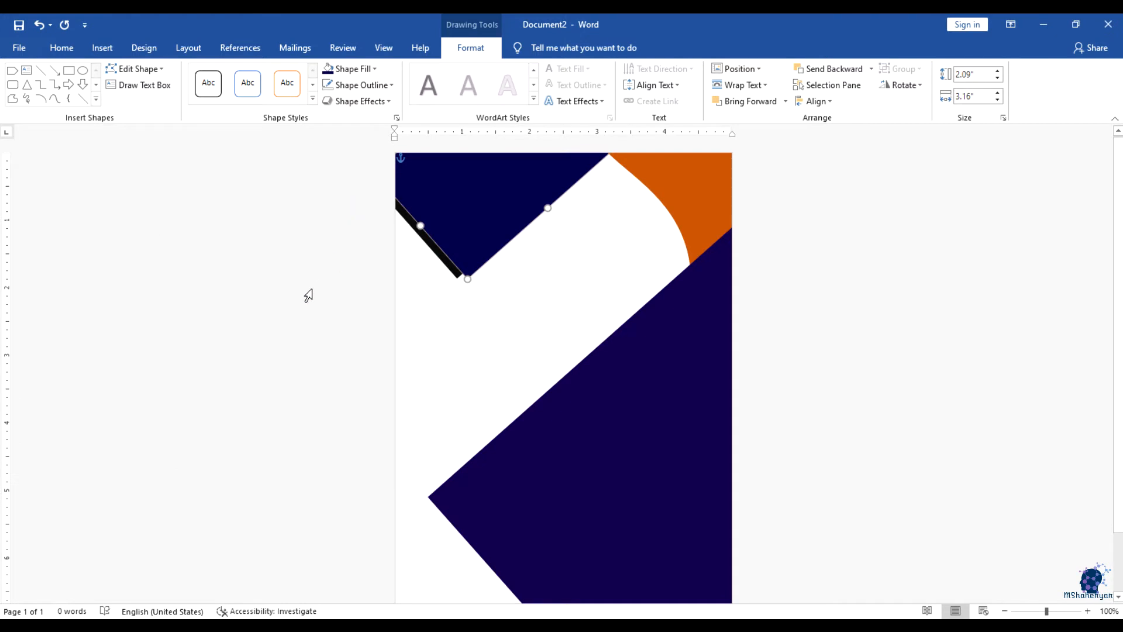
{"action": "left_click", "coordinate": [308, 293]}
Shrink the large lower rectangle to about 5" high and 5.78" wide, then shift it slightly up and left
{"action": "left_click", "coordinate": [817, 325]}
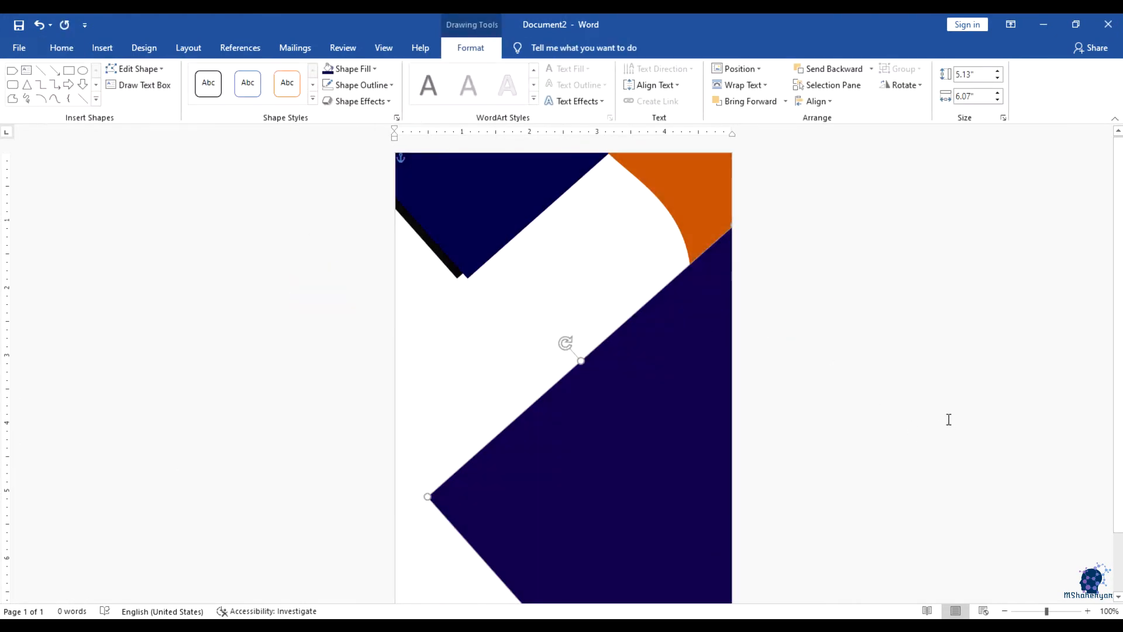
{"action": "scroll", "coordinate": [918, 412], "scroll_direction": "up", "scroll_amount": 1}
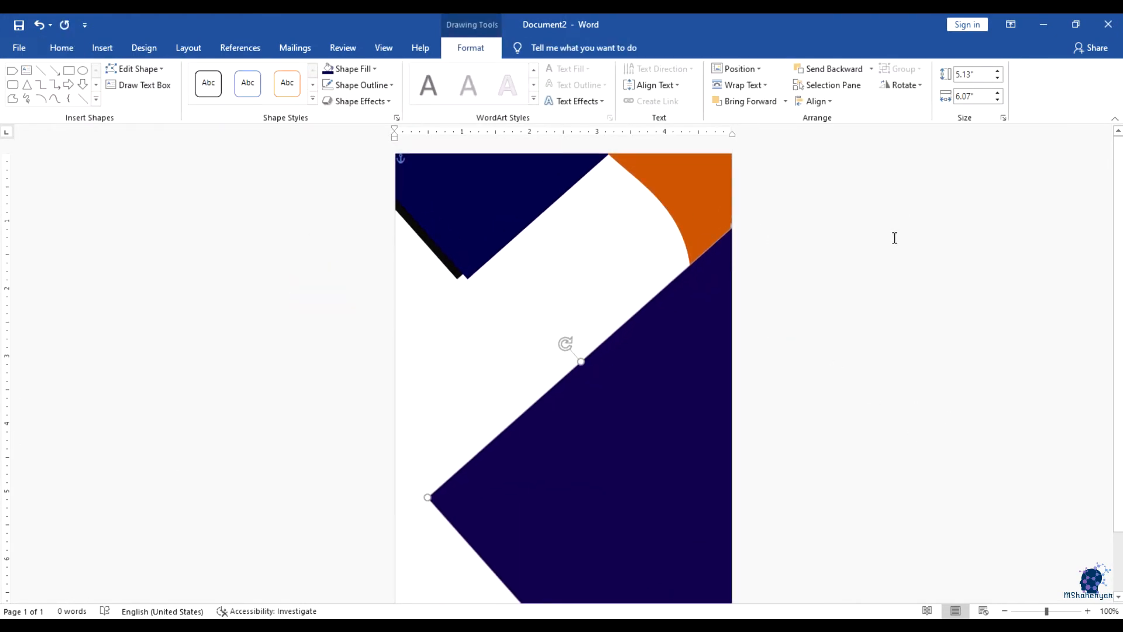
{"action": "scroll", "coordinate": [894, 238], "scroll_direction": "down", "scroll_amount": 2}
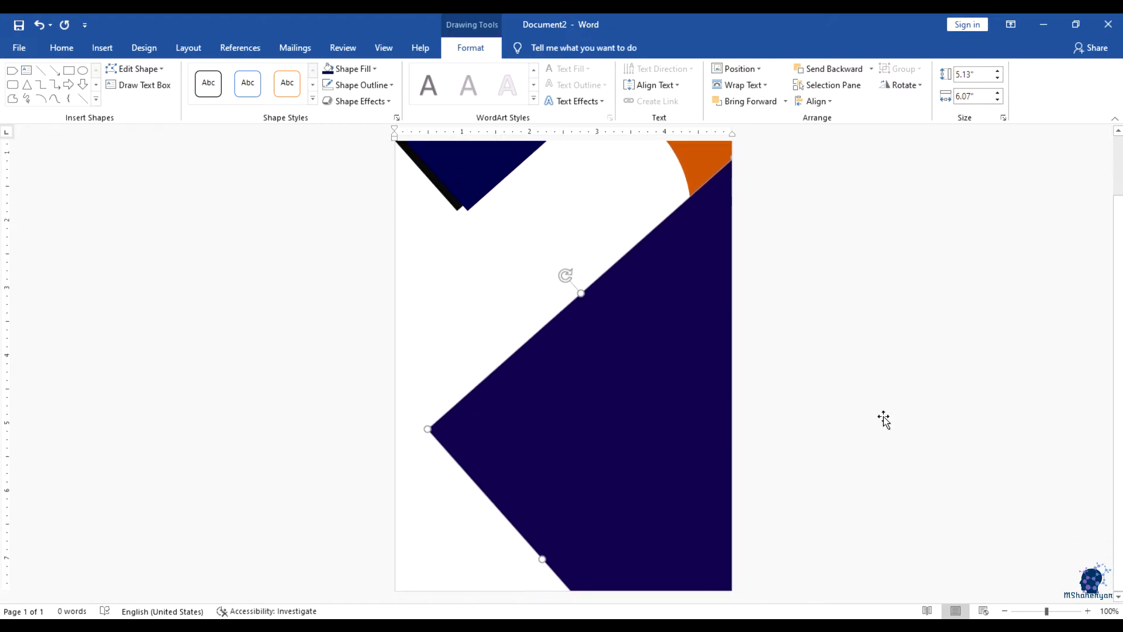
{"action": "left_click_drag", "start_coordinate": [429, 429], "coordinate": [447, 414]}
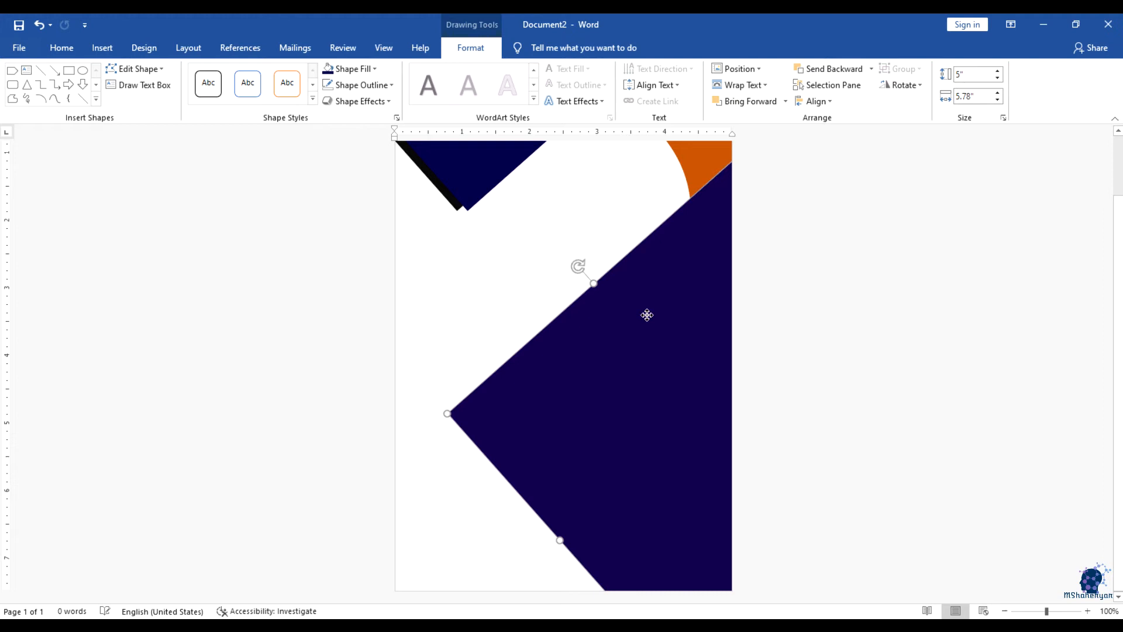
{"action": "mouse_move", "coordinate": [646, 314]}
{"action": "left_mouse_down"}
{"action": "mouse_move", "coordinate": [655, 321]}
{"action": "mouse_move", "coordinate": [642, 315]}
{"action": "left_mouse_up"}
{"action": "scroll", "coordinate": [857, 336], "scroll_direction": "up", "scroll_amount": 2}
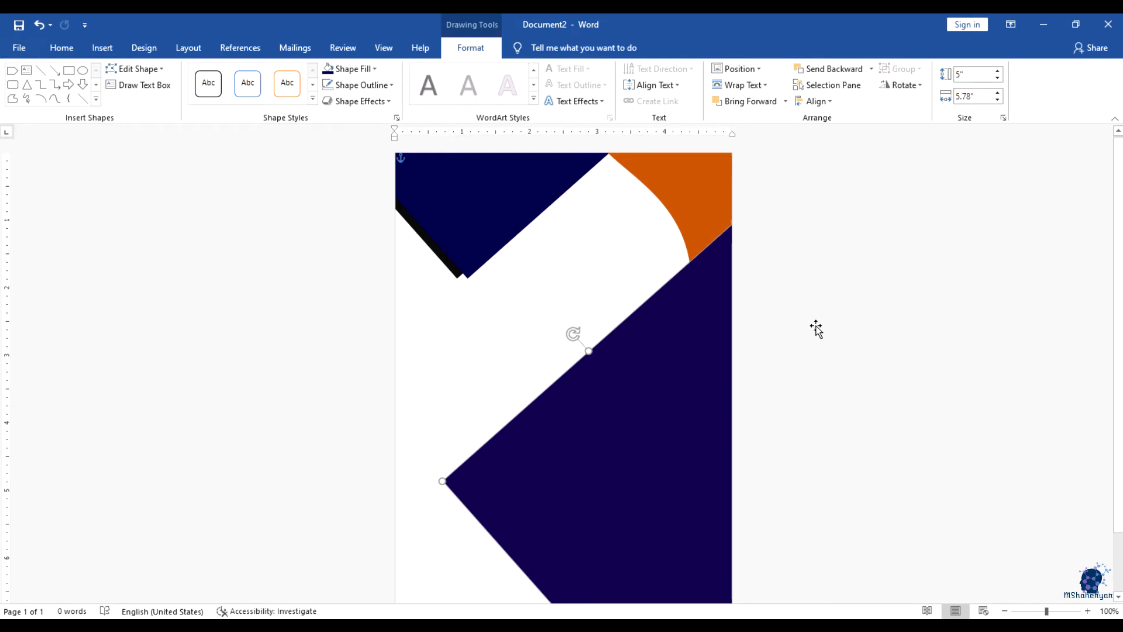
{"action": "left_click", "coordinate": [555, 287]}
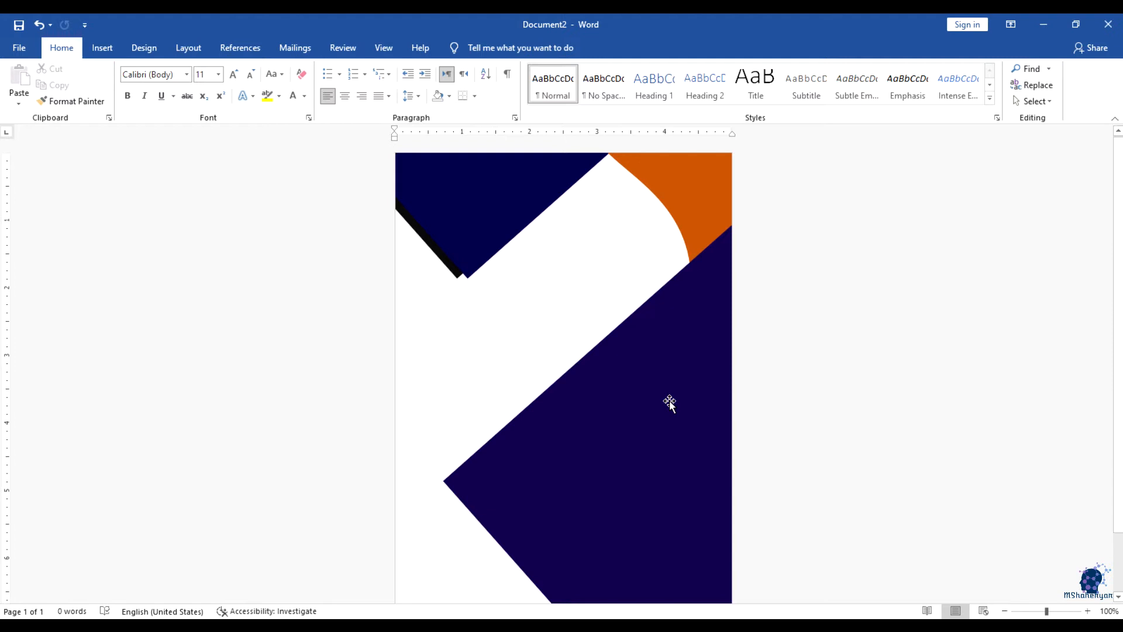
Insert the picture working-from-home-3 from the Desktop folder of this device
{"action": "left_click", "coordinate": [161, 88]}
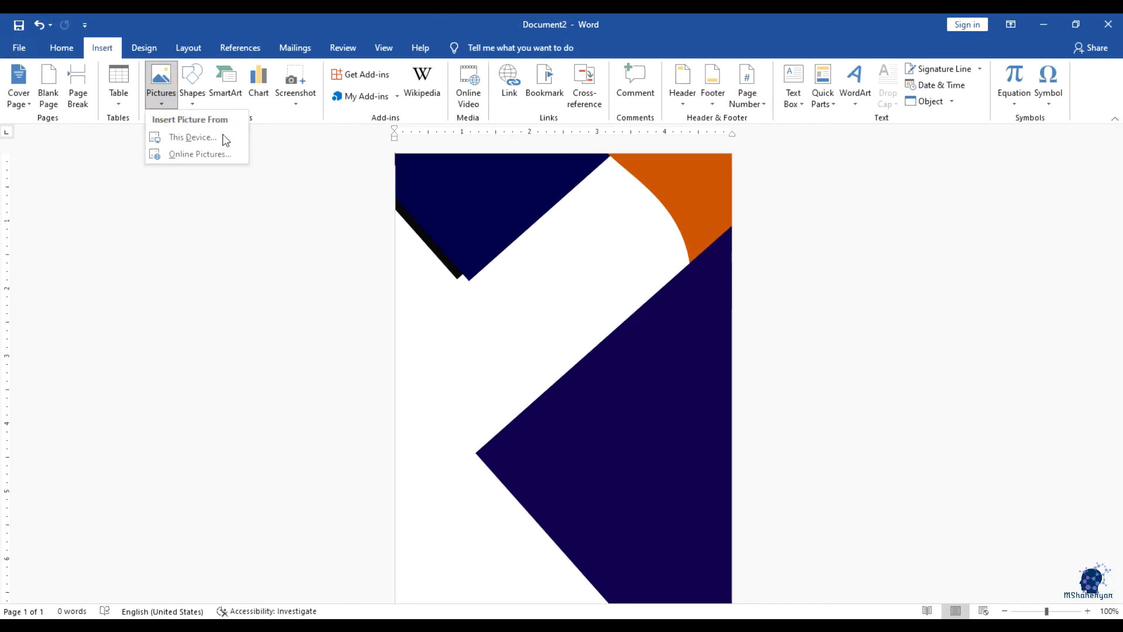
{"action": "left_click", "coordinate": [183, 136]}
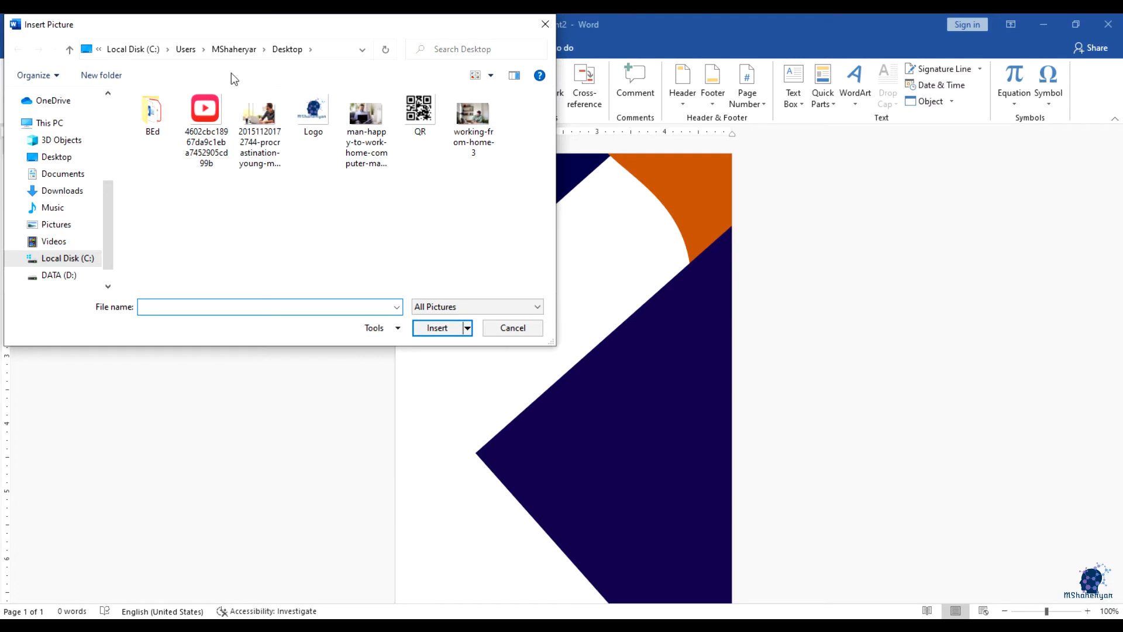
{"action": "double_click", "coordinate": [483, 133]}
Set the inserted picture's text wrapping to In Front of Text
{"action": "left_click", "coordinate": [598, 292]}
{"action": "left_click_drag", "start_coordinate": [585, 310], "coordinate": [560, 312]}
{"action": "mouse_move", "coordinate": [612, 264]}
{"action": "left_mouse_down"}
{"action": "mouse_move", "coordinate": [576, 279]}
{"action": "mouse_move", "coordinate": [619, 265]}
{"action": "left_mouse_up"}
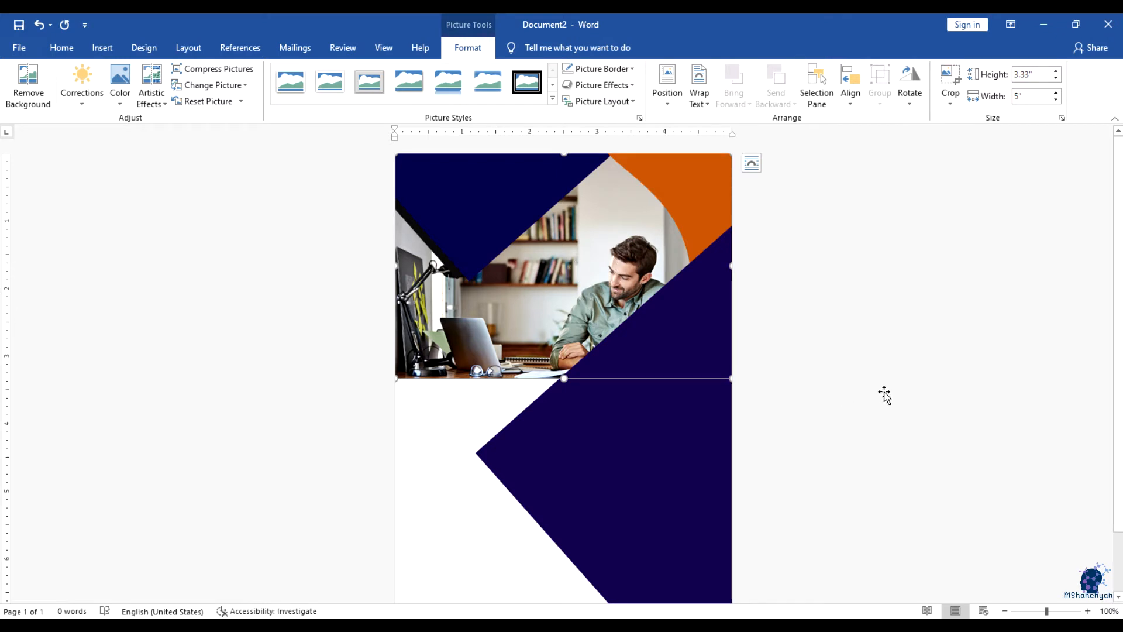
{"action": "scroll", "coordinate": [842, 452], "scroll_direction": "up", "scroll_amount": 4}
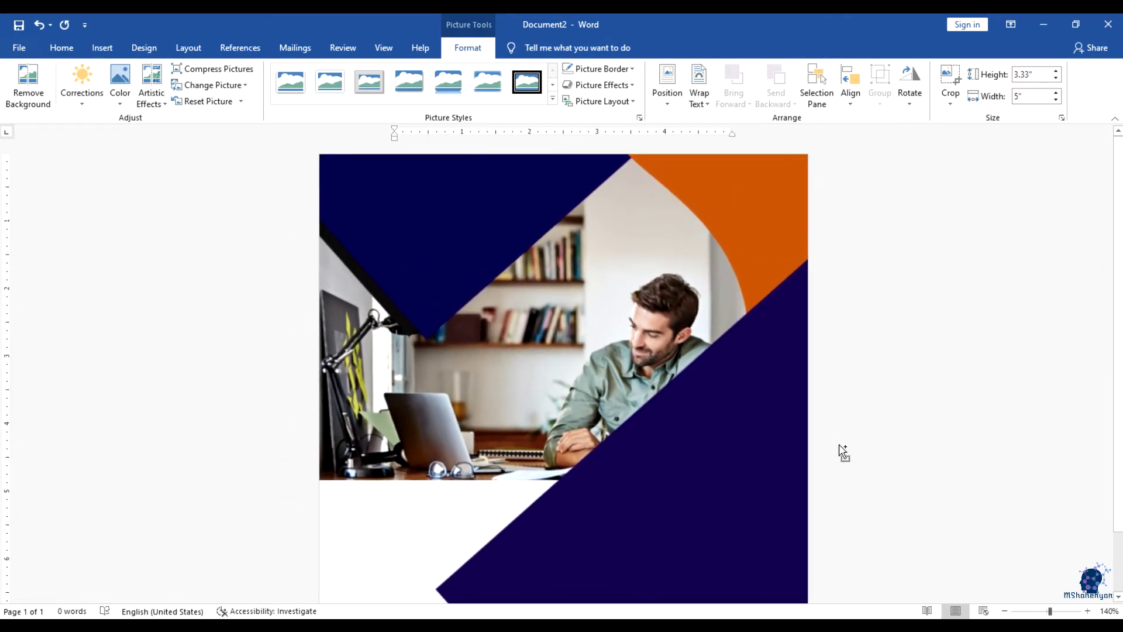
{"action": "left_click_drag", "start_coordinate": [570, 345], "coordinate": [618, 324]}
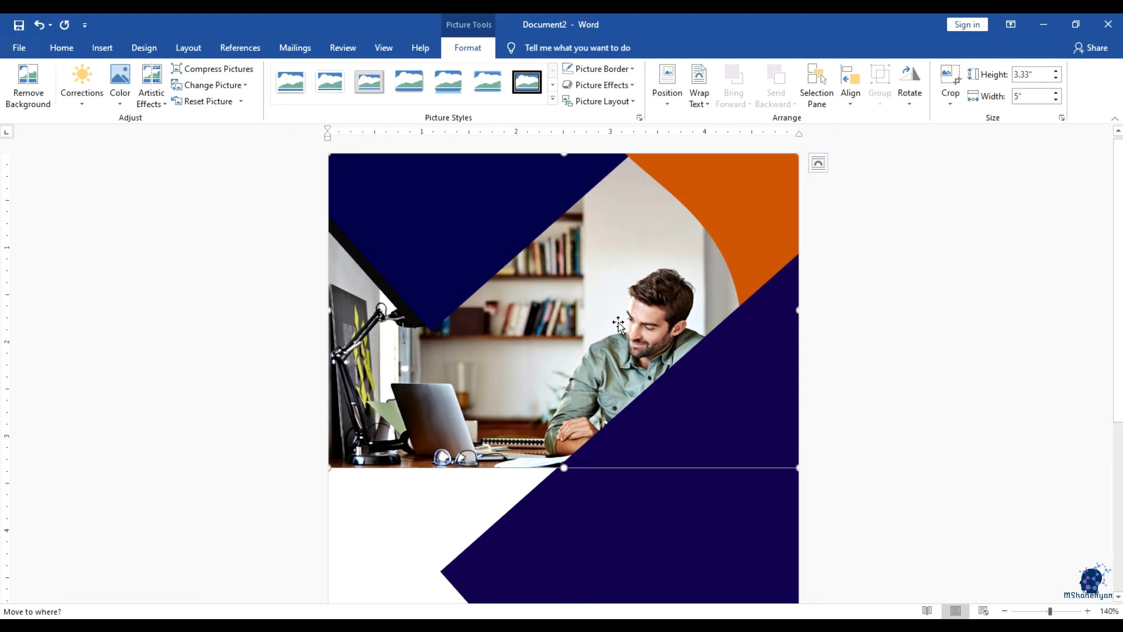
{"action": "left_click", "coordinate": [704, 103]}
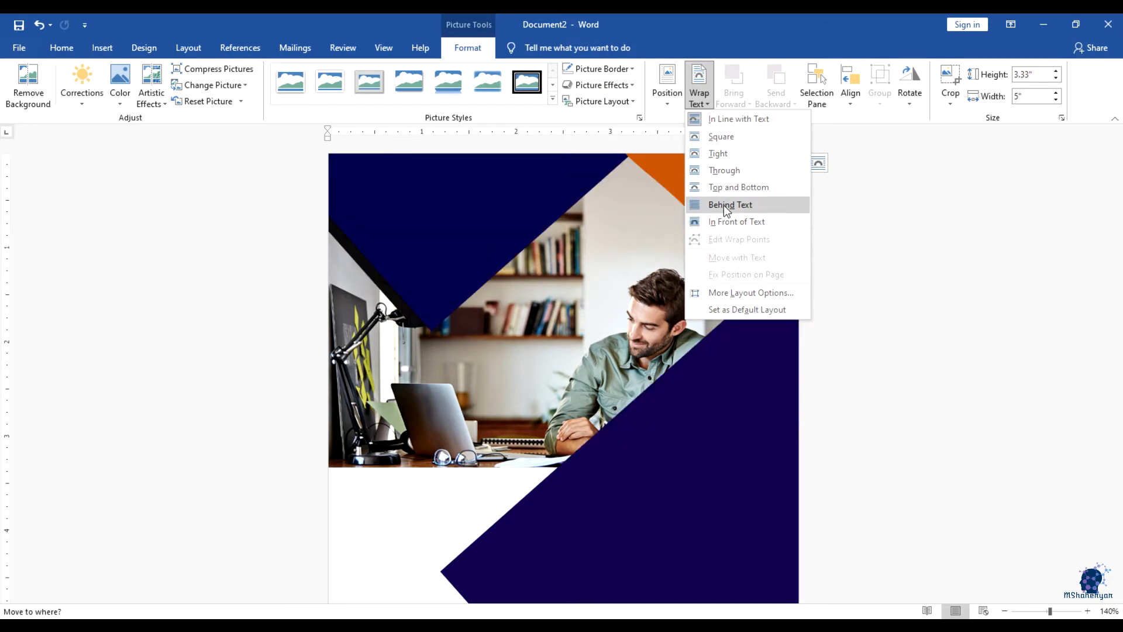
{"action": "left_click", "coordinate": [748, 221]}
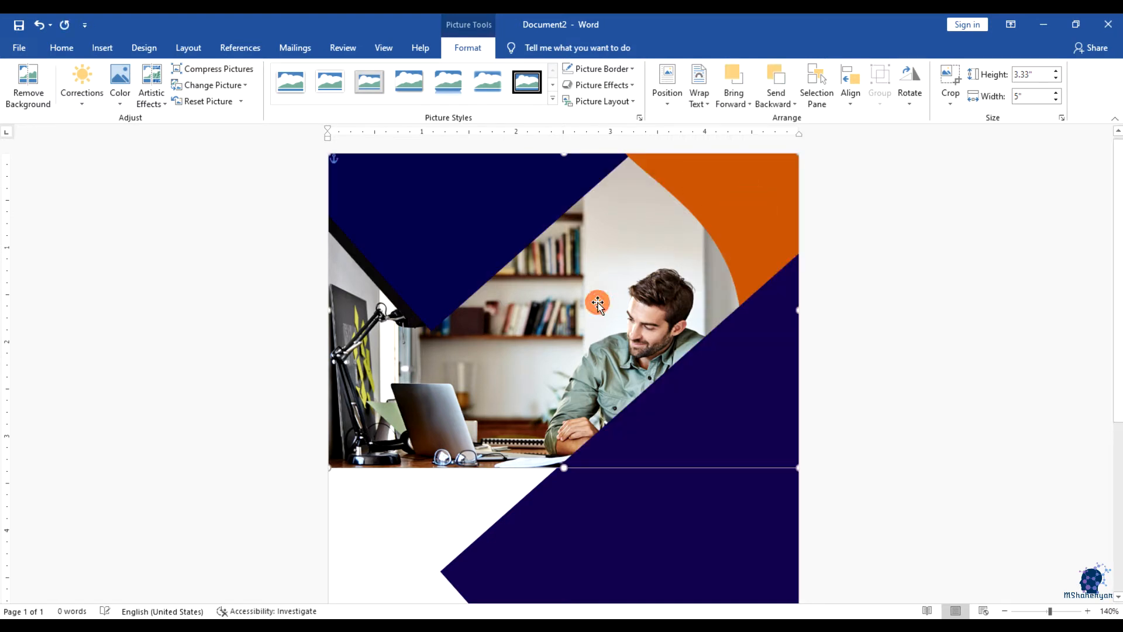
Crop the picture to the plain rectangle shape
{"action": "left_click", "coordinate": [950, 99]}
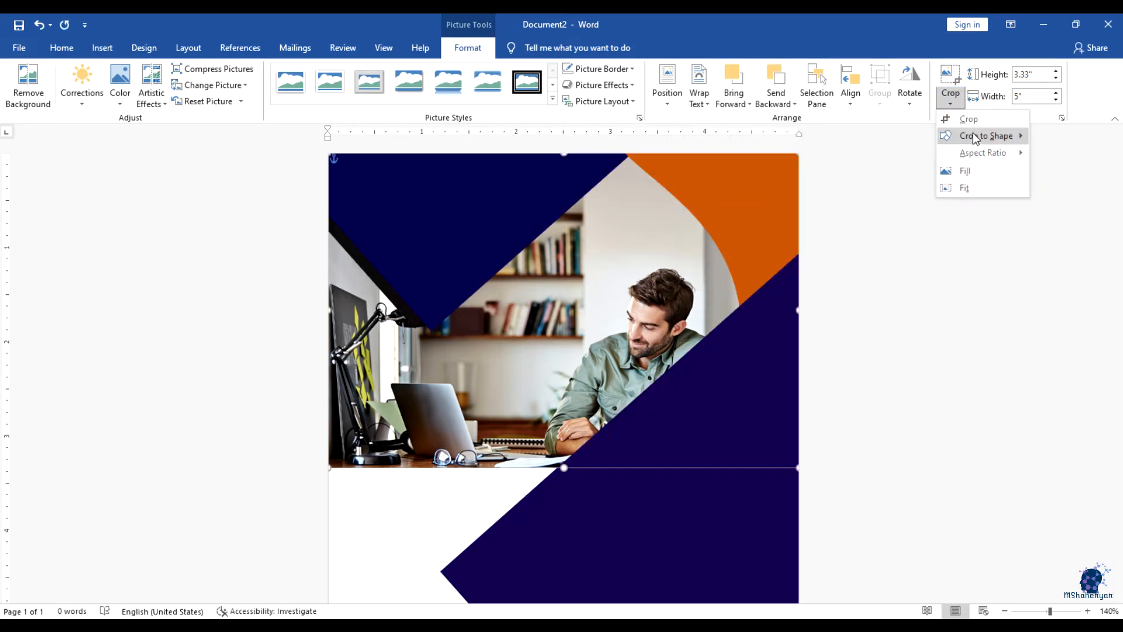
{"action": "left_click", "coordinate": [972, 135]}
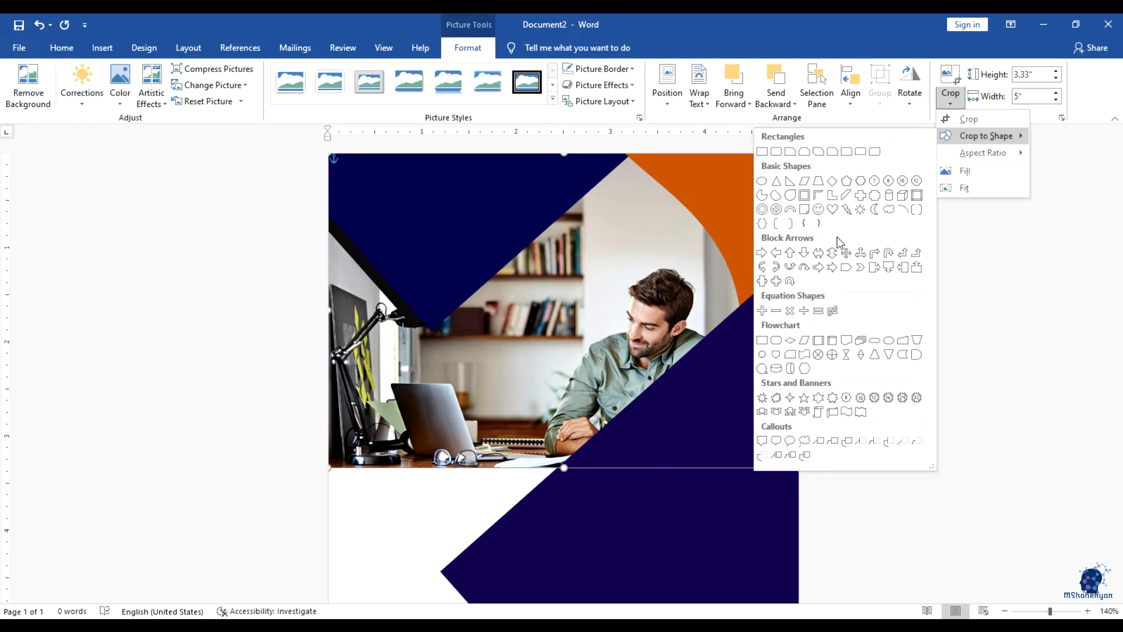
{"action": "left_click", "coordinate": [762, 151]}
{"action": "left_click", "coordinate": [632, 300]}
Crop the picture to a 1:1 aspect ratio, then trim its upper edge to a height of about 3.04"
{"action": "left_click", "coordinate": [951, 101]}
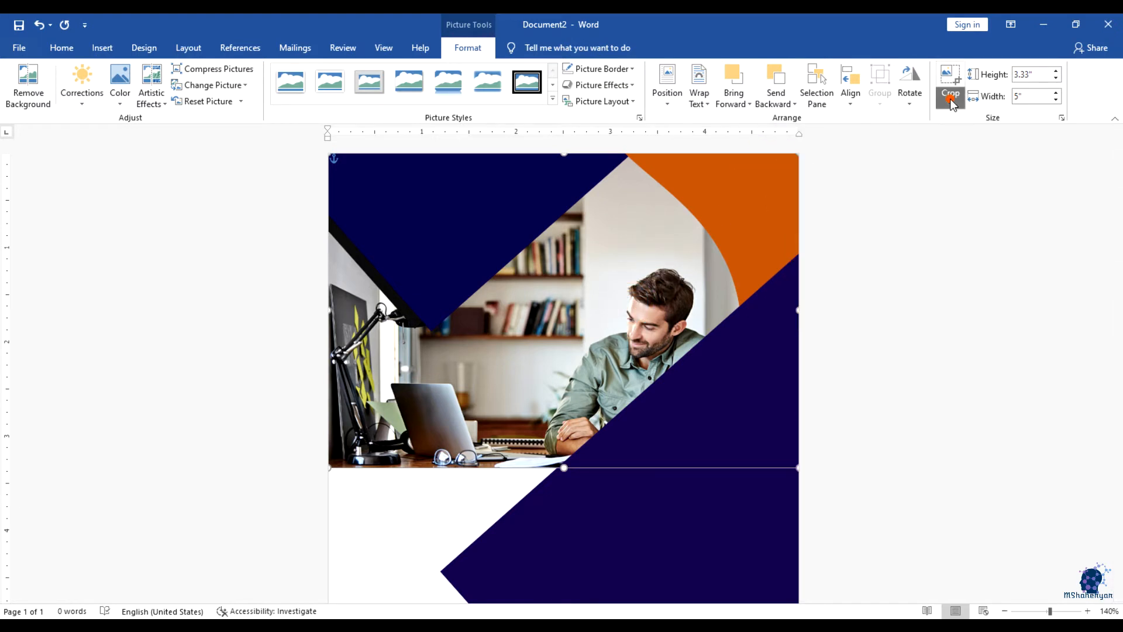
{"action": "mouse_move", "coordinate": [975, 150]}
{"action": "left_click", "coordinate": [1061, 173]}
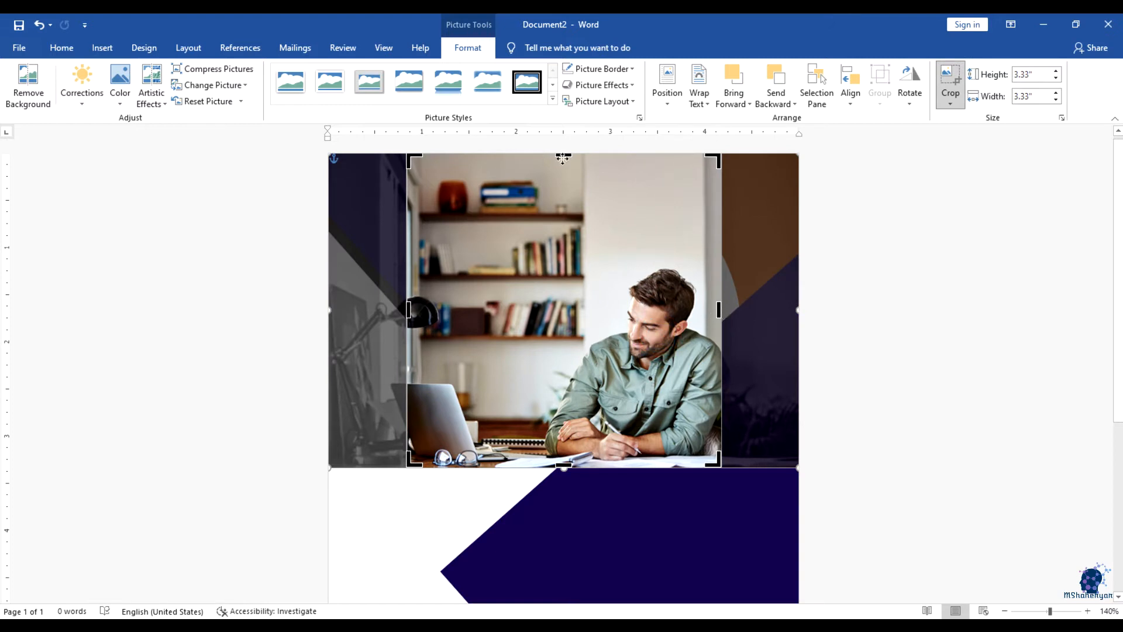
{"action": "left_click_drag", "start_coordinate": [564, 157], "coordinate": [565, 182]}
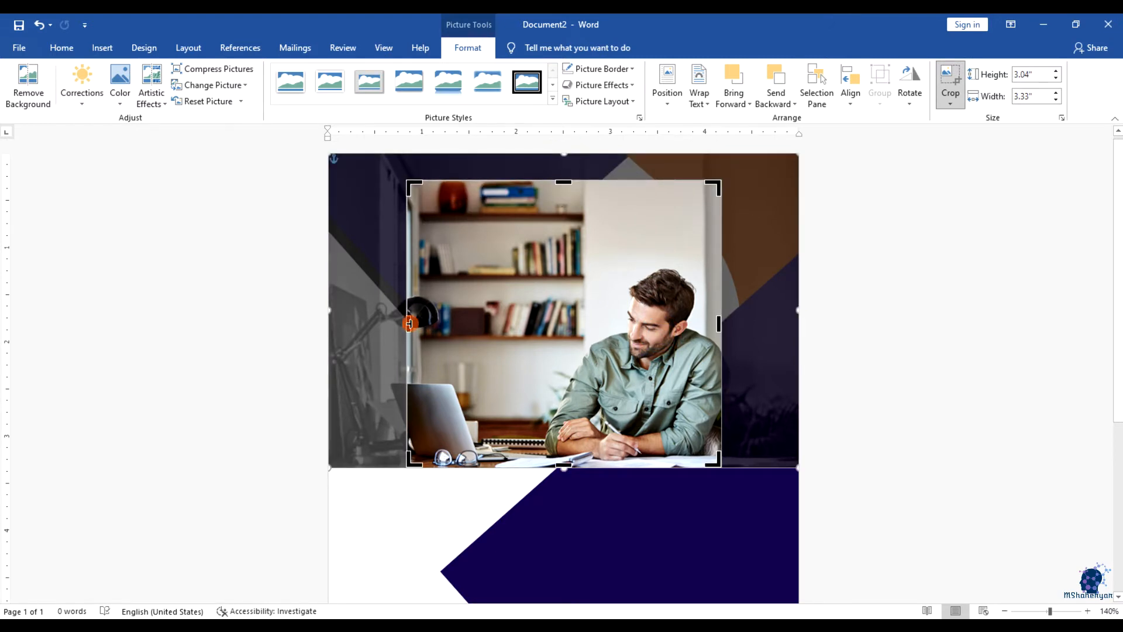
{"action": "left_click", "coordinate": [948, 314]}
Move the cropped picture to the page's upper-left area and resize it to about 3.36" high and 3.68" wide
{"action": "left_click_drag", "start_coordinate": [619, 290], "coordinate": [541, 314]}
{"action": "left_click_drag", "start_coordinate": [631, 485], "coordinate": [682, 527]}
{"action": "left_click_drag", "start_coordinate": [585, 367], "coordinate": [589, 311]}
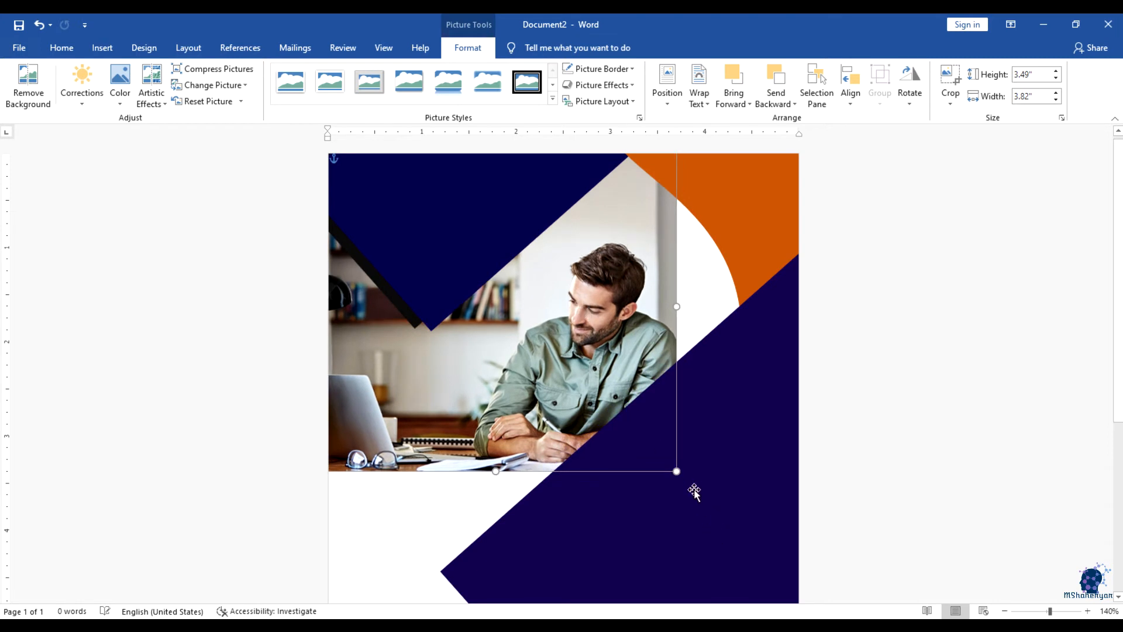
{"action": "left_click_drag", "start_coordinate": [676, 471], "coordinate": [663, 448]}
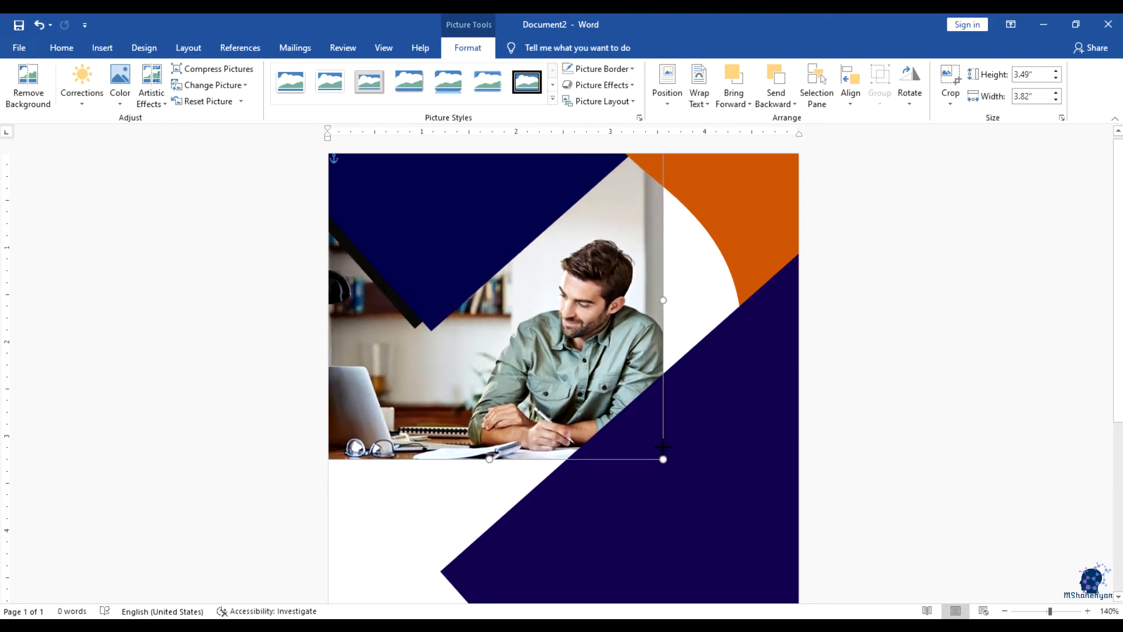
{"action": "left_click", "coordinate": [712, 295]}
{"action": "scroll", "coordinate": [925, 402], "scroll_direction": "down", "scroll_amount": 2}
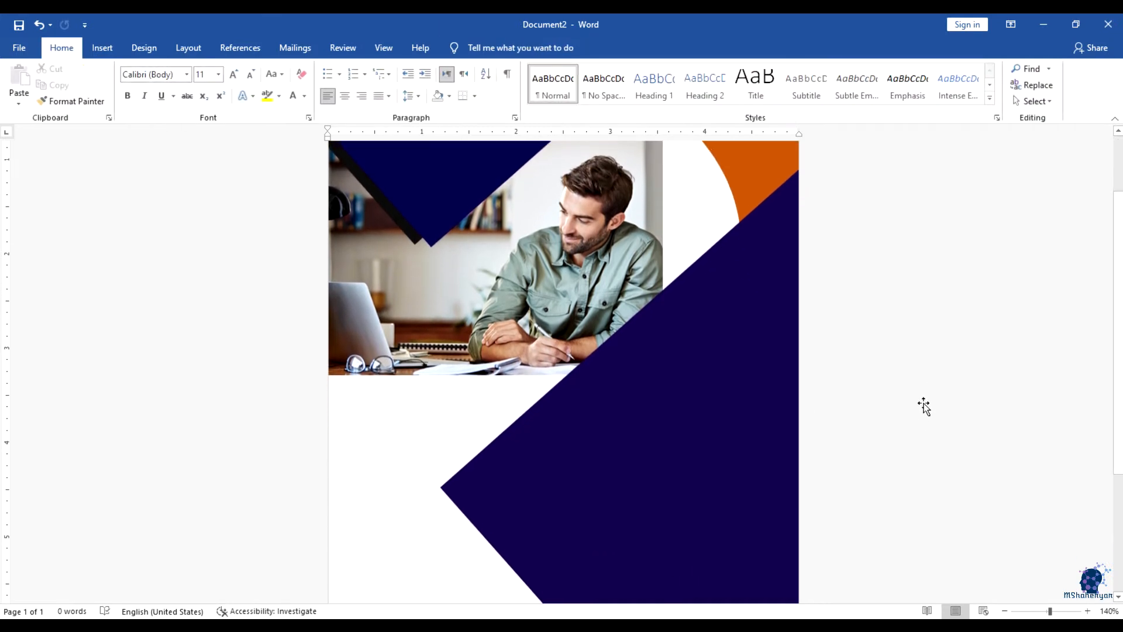
{"action": "scroll", "coordinate": [924, 403], "scroll_direction": "up", "scroll_amount": 2}
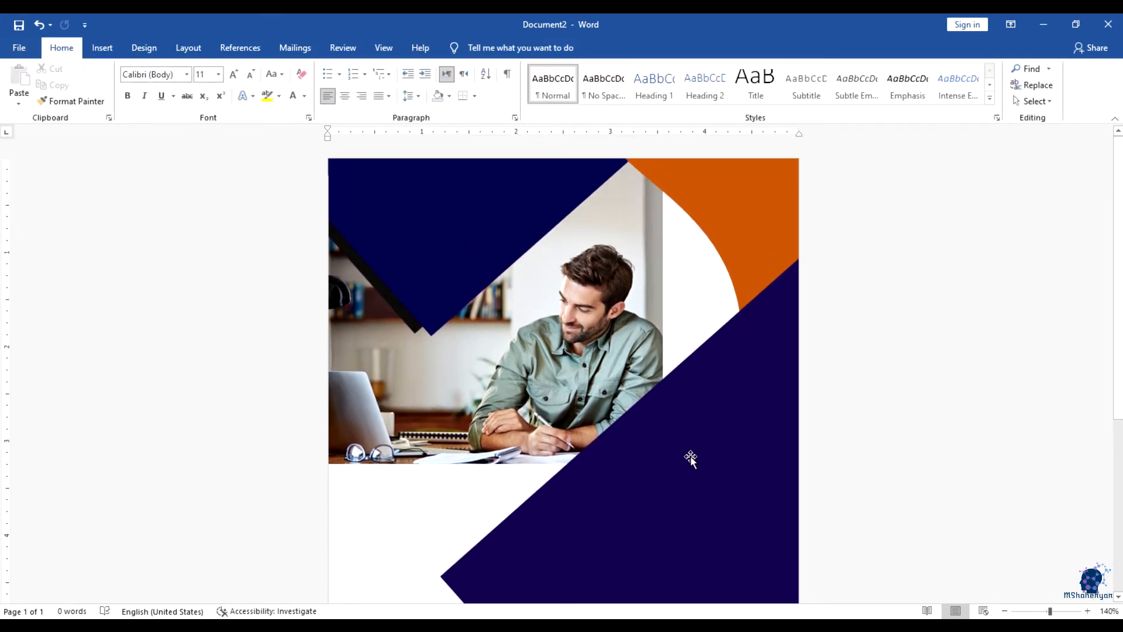
{"action": "left_click", "coordinate": [488, 379]}
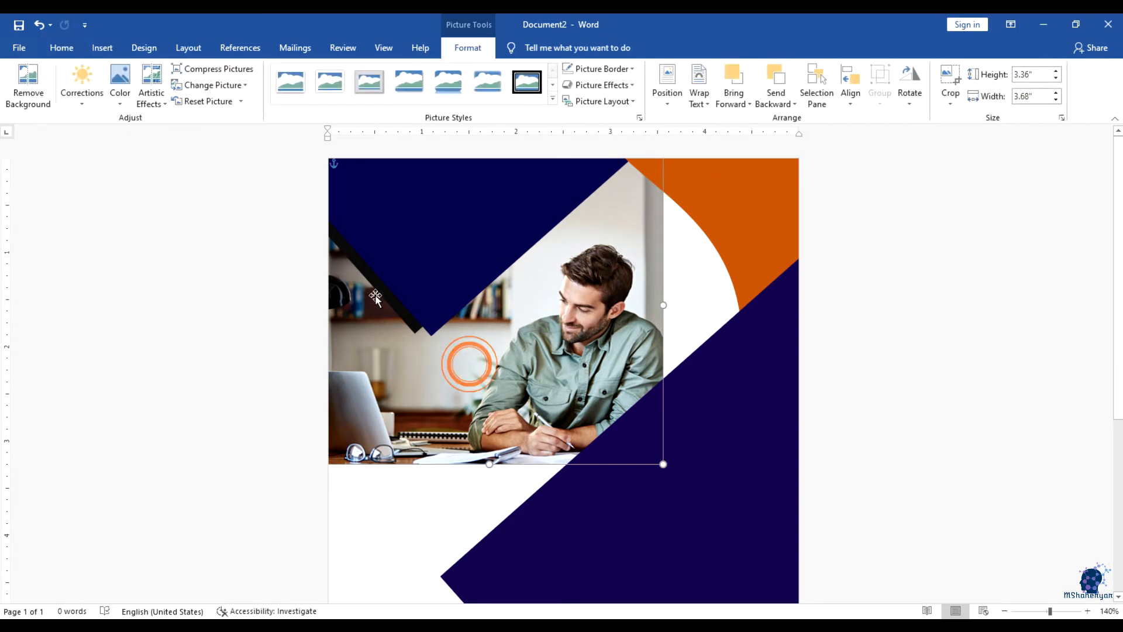
Apply the picture style with a reflection beneath the image to the inserted photo
{"action": "left_click", "coordinate": [462, 88]}
{"action": "scroll", "coordinate": [757, 421], "scroll_direction": "down", "scroll_amount": 4}
{"action": "scroll", "coordinate": [915, 462], "scroll_direction": "up", "scroll_amount": 4}
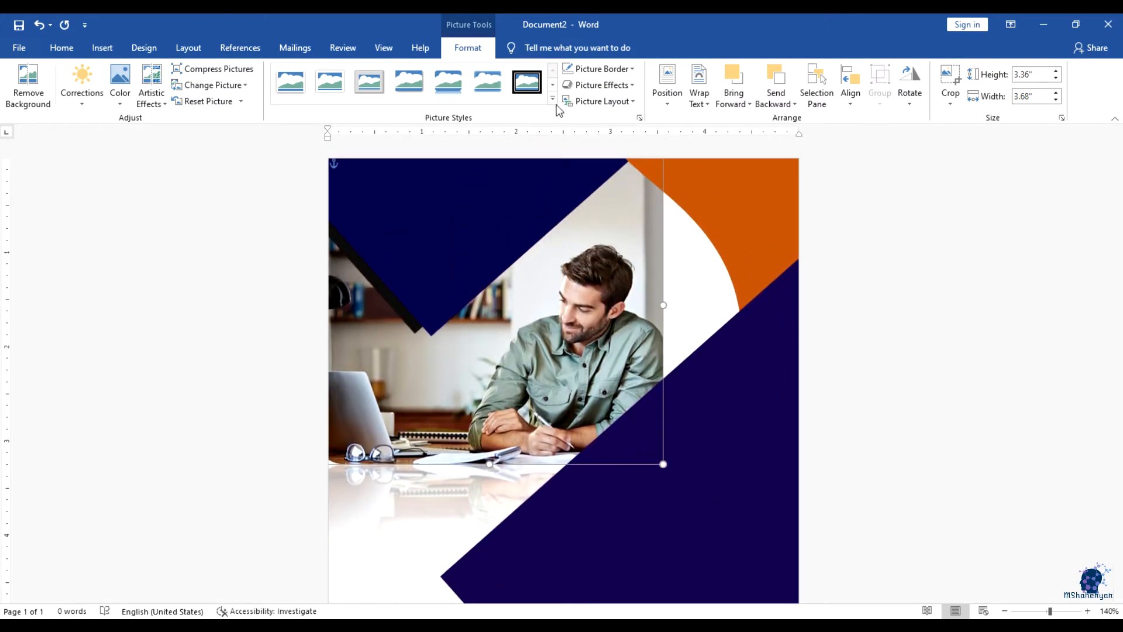
{"action": "left_click", "coordinate": [157, 101]}
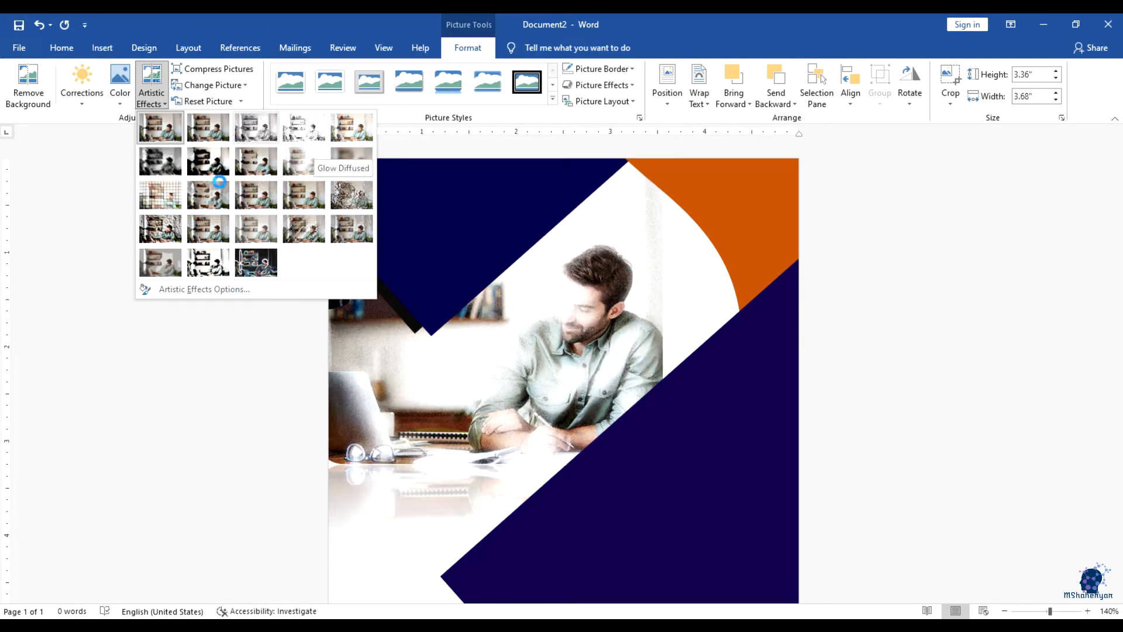
{"action": "left_click", "coordinate": [165, 104]}
{"action": "left_click", "coordinate": [913, 369]}
Duplicate the large indigo shape, place the copy in the page's lower-left corner and shrink it
{"action": "left_click", "coordinate": [641, 344]}
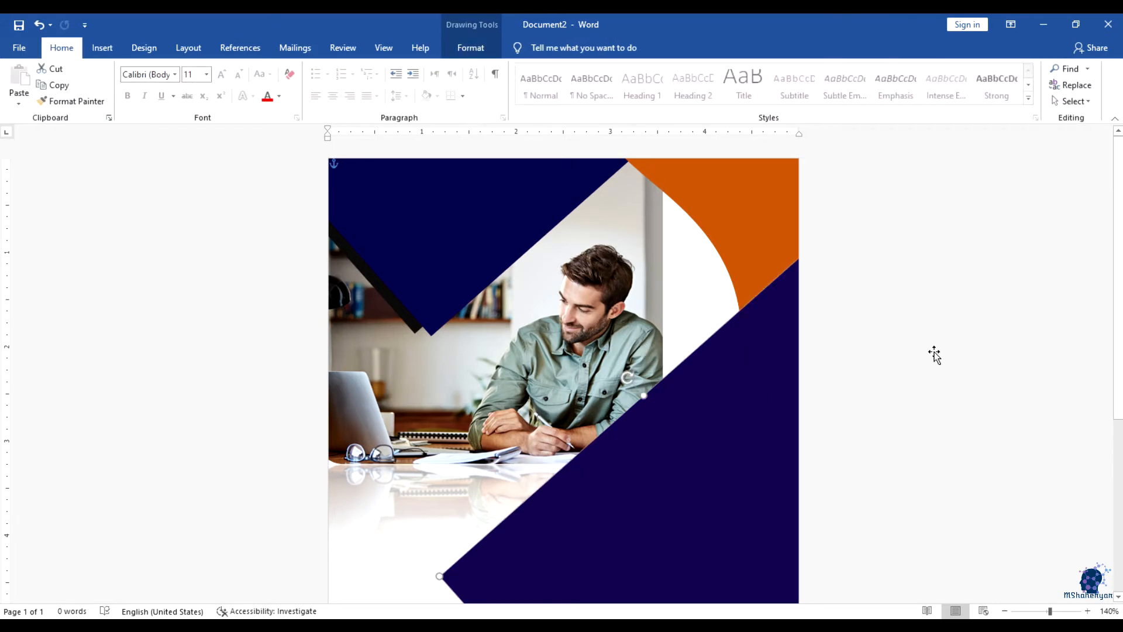
{"action": "scroll", "coordinate": [934, 355], "scroll_direction": "down", "scroll_amount": 5}
{"action": "scroll", "coordinate": [890, 384], "scroll_direction": "down", "scroll_amount": 2, "text": "ctrl"}
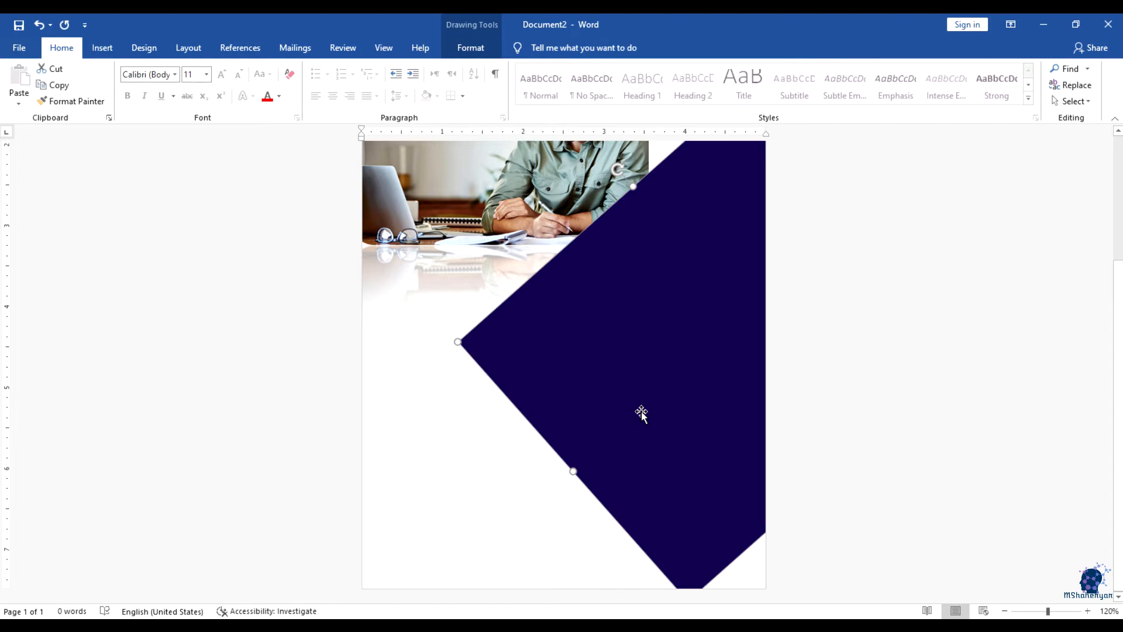
{"action": "left_click", "coordinate": [601, 401]}
{"action": "key", "text": "ctrl+d"}
{"action": "left_click_drag", "start_coordinate": [624, 366], "coordinate": [376, 602]}
{"action": "left_click_drag", "start_coordinate": [558, 304], "coordinate": [461, 472]}
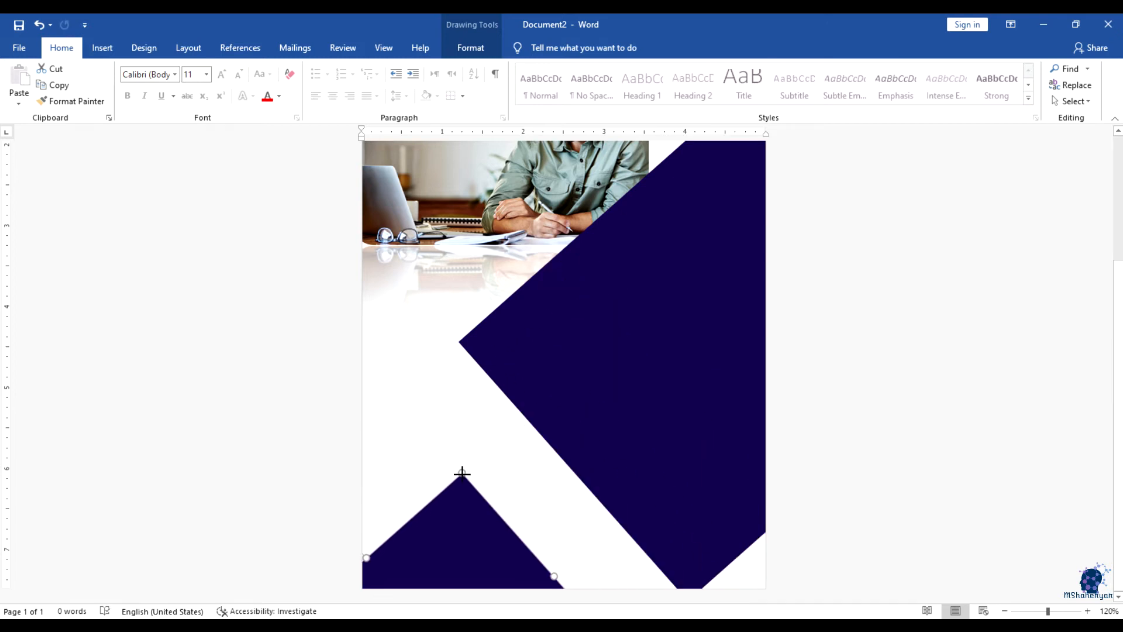
Move the small lower-left copy up and the large indigo shape down until their slanted edges meet
{"action": "left_click_drag", "start_coordinate": [472, 521], "coordinate": [465, 468]}
{"action": "left_click_drag", "start_coordinate": [604, 409], "coordinate": [632, 443]}
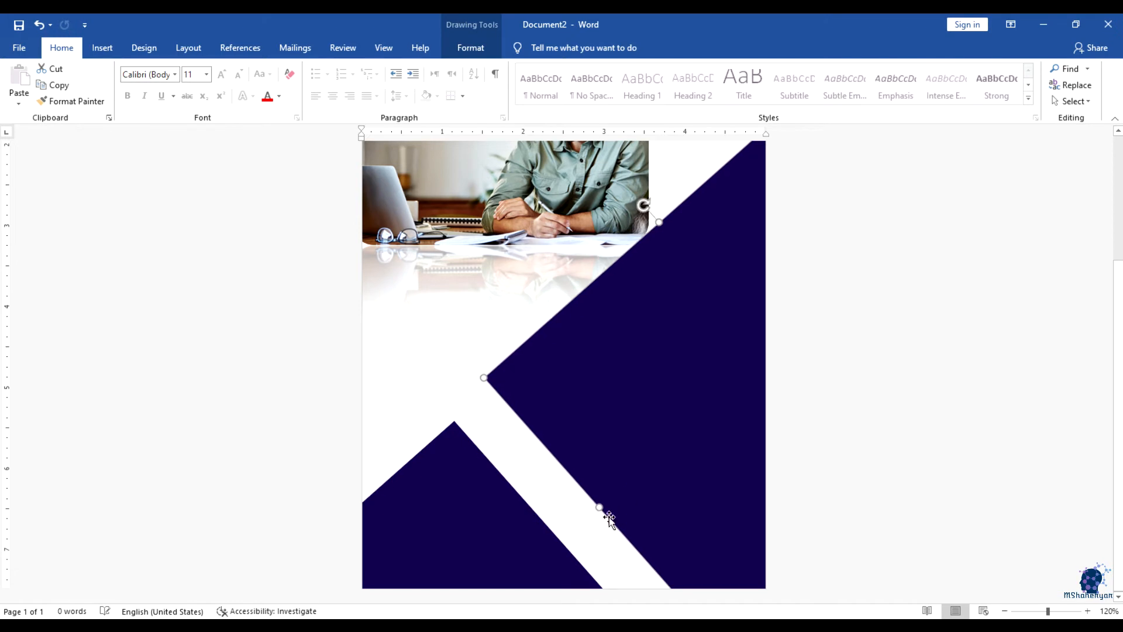
{"action": "left_click_drag", "start_coordinate": [601, 509], "coordinate": [568, 536]}
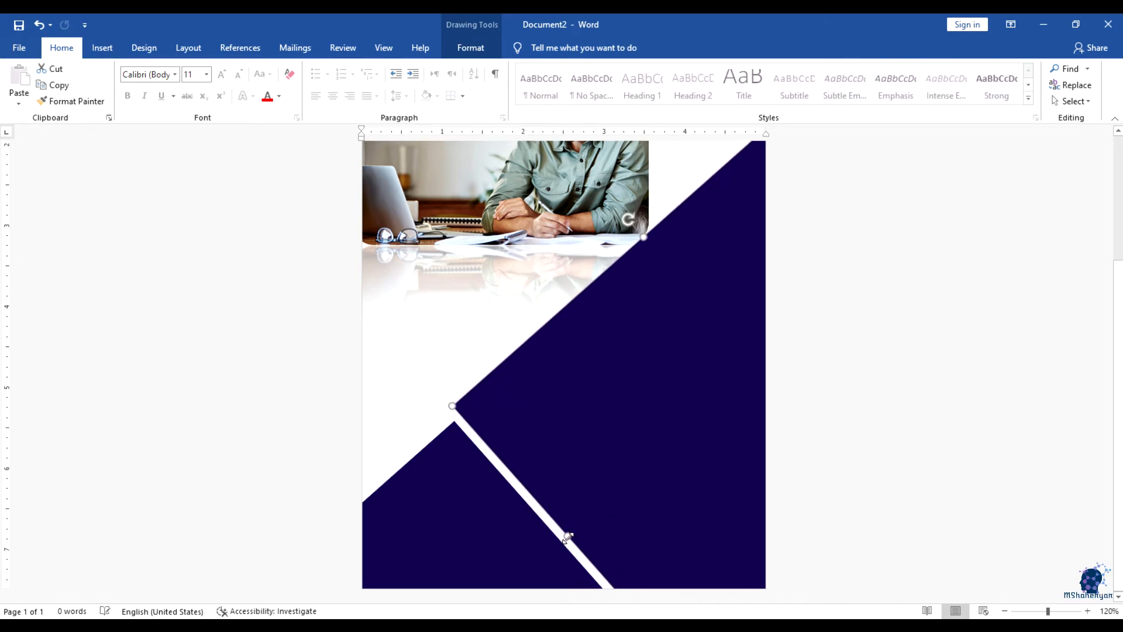
{"action": "left_click_drag", "start_coordinate": [505, 534], "coordinate": [476, 493]}
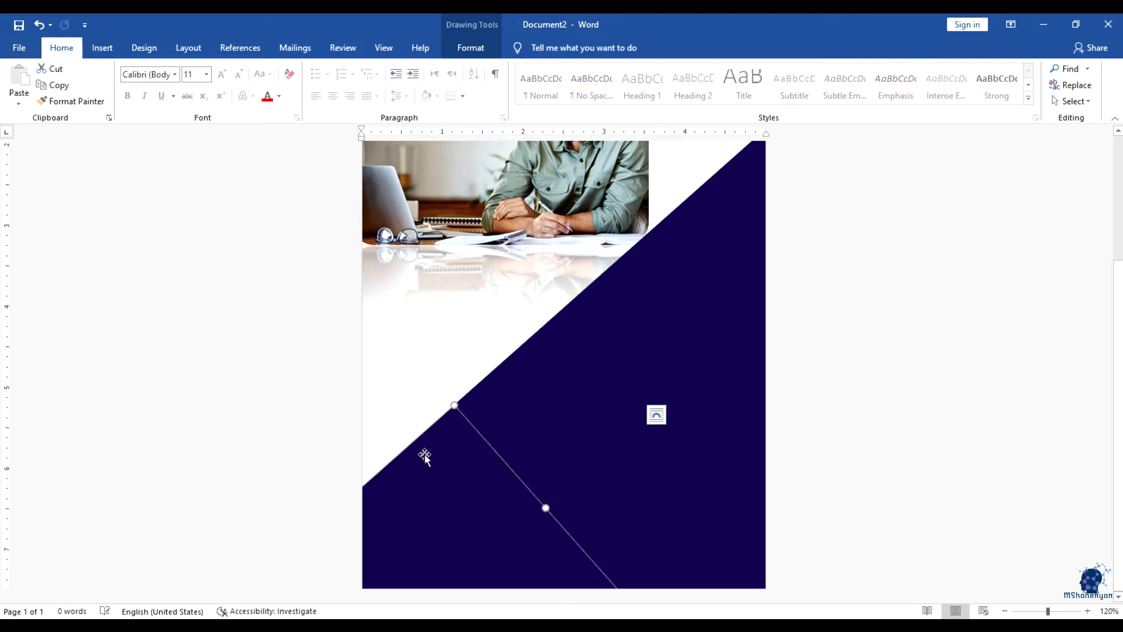
{"action": "left_click", "coordinate": [349, 403]}
{"action": "left_click", "coordinate": [457, 509]}
{"action": "left_click", "coordinate": [431, 308]}
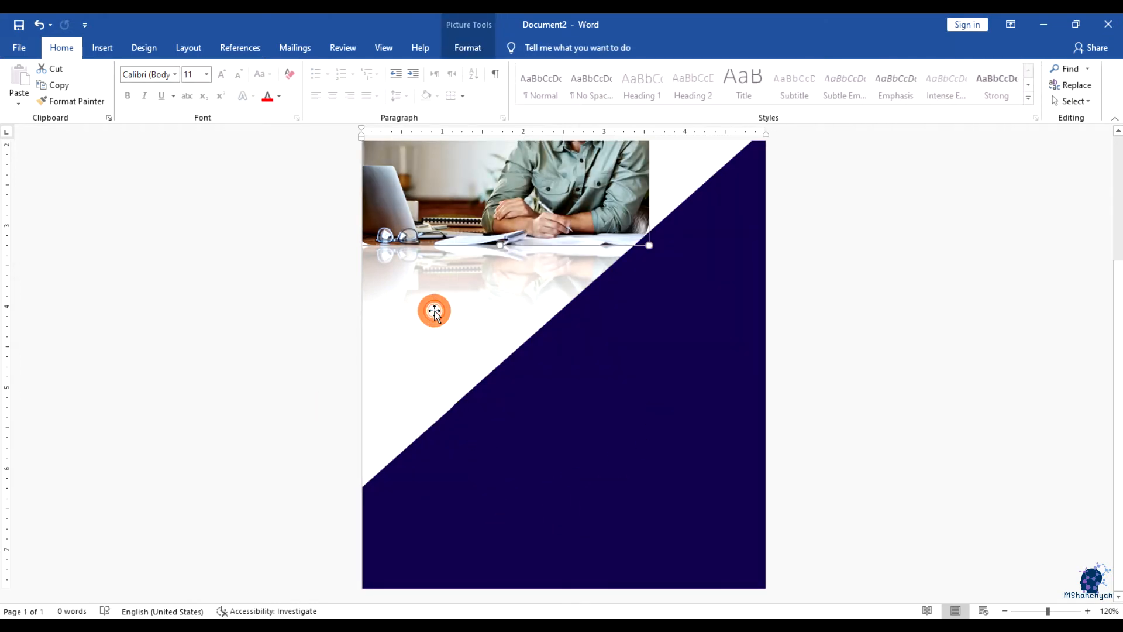
Try shifting the small indigo shape along the large shape's edge and return it to its place
{"action": "left_click", "coordinate": [486, 498]}
{"action": "left_click_drag", "start_coordinate": [461, 481], "coordinate": [468, 491]}
{"action": "key", "text": "ctrl+z"}
{"action": "key", "text": "Left"}
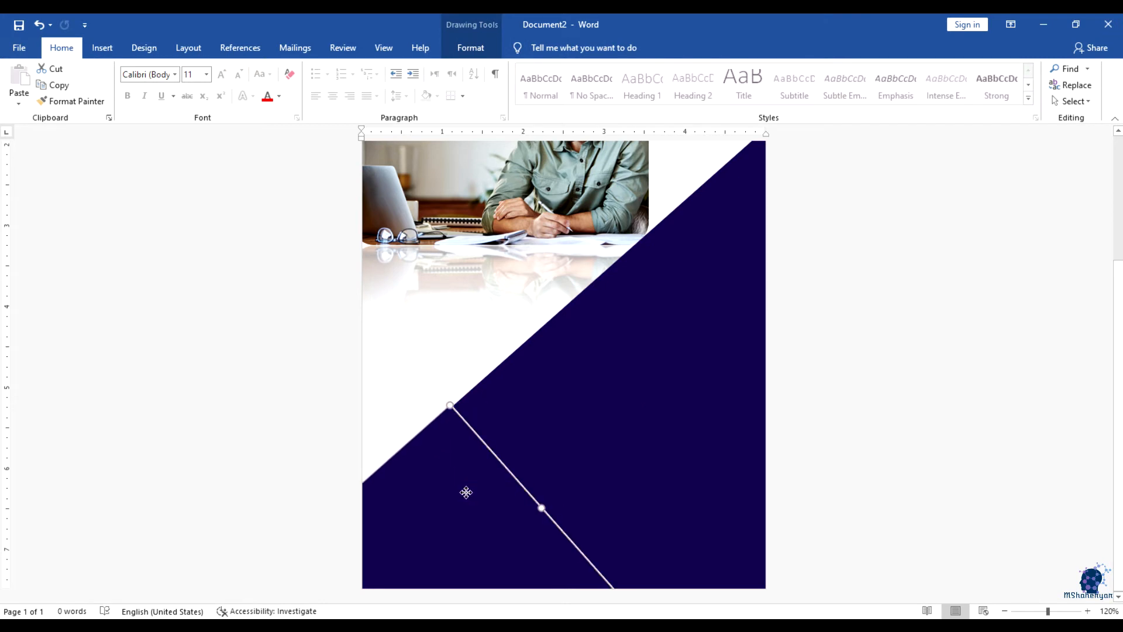
{"action": "key", "text": "Right"}
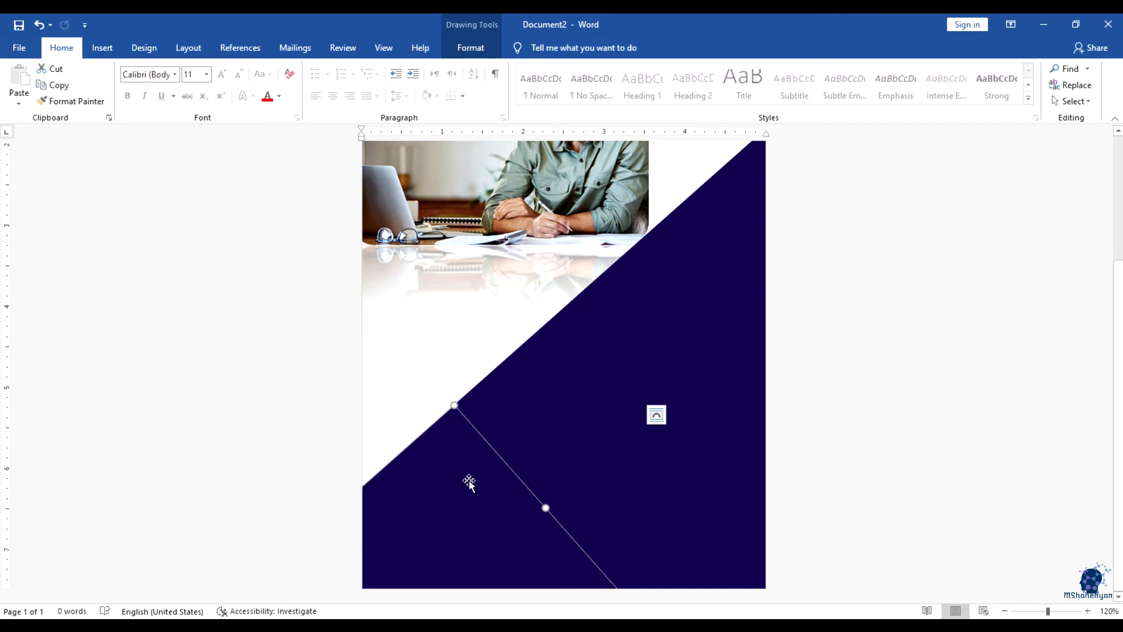
Slide the small indigo shape up and left along the shared edge and resize it to about 3.73" high and 3.21" wide
{"action": "left_click_drag", "start_coordinate": [464, 464], "coordinate": [433, 422]}
{"action": "left_click_drag", "start_coordinate": [602, 572], "coordinate": [622, 587]}
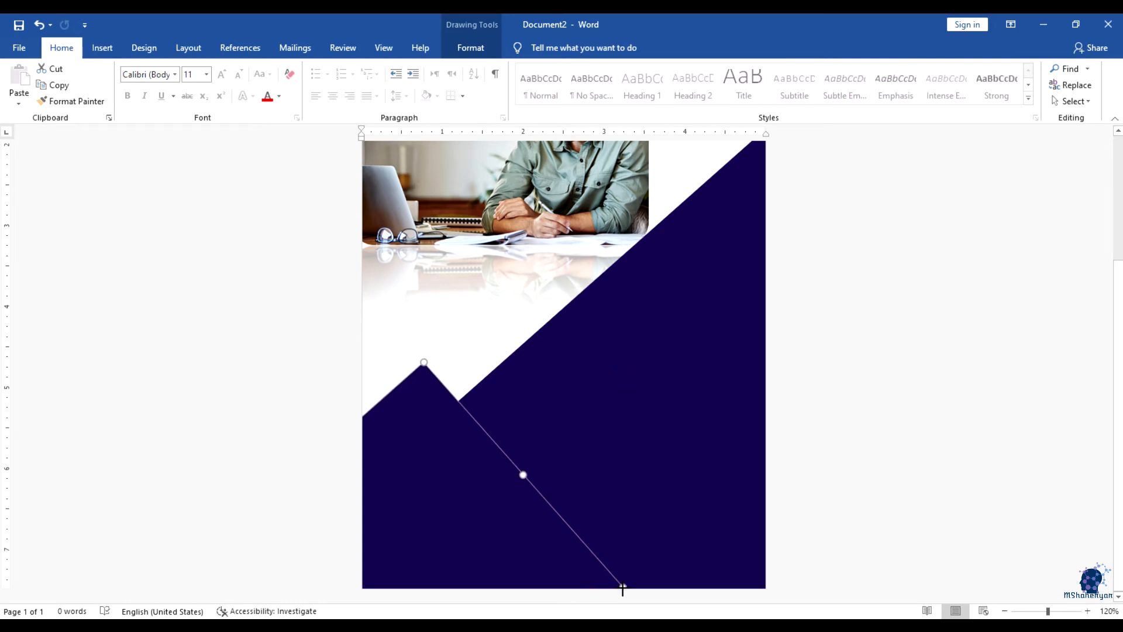
{"action": "mouse_move", "coordinate": [519, 560]}
{"action": "left_mouse_down"}
{"action": "mouse_move", "coordinate": [509, 559]}
{"action": "mouse_move", "coordinate": [518, 556]}
{"action": "left_mouse_up"}
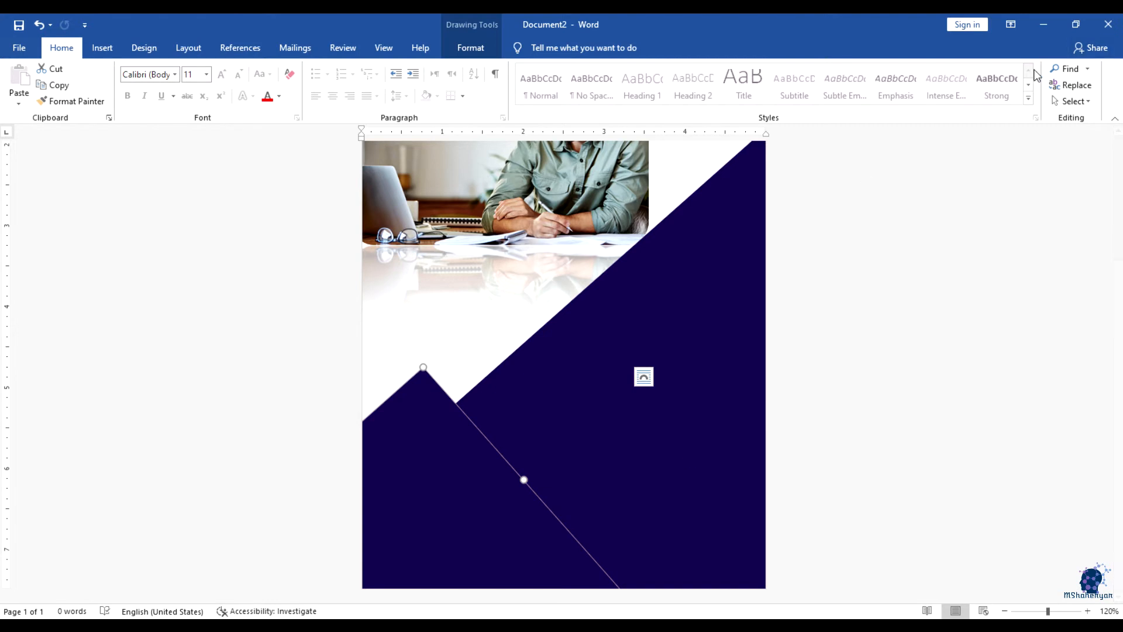
Check the height and width of the small and the large indigo shapes
{"action": "left_click", "coordinate": [104, 47]}
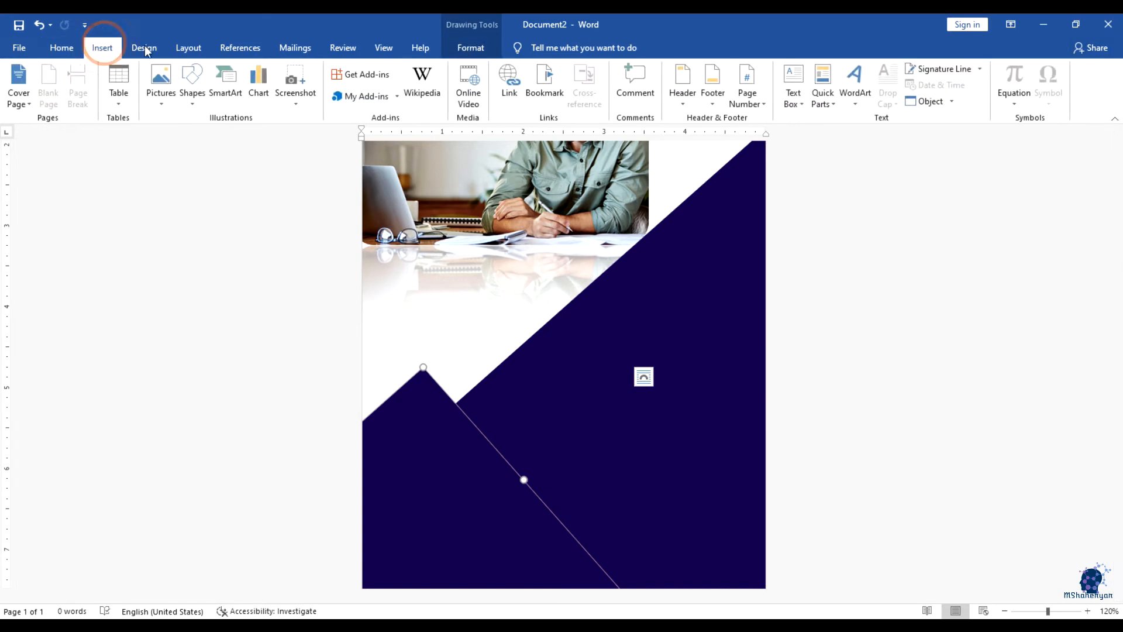
{"action": "left_click", "coordinate": [468, 48]}
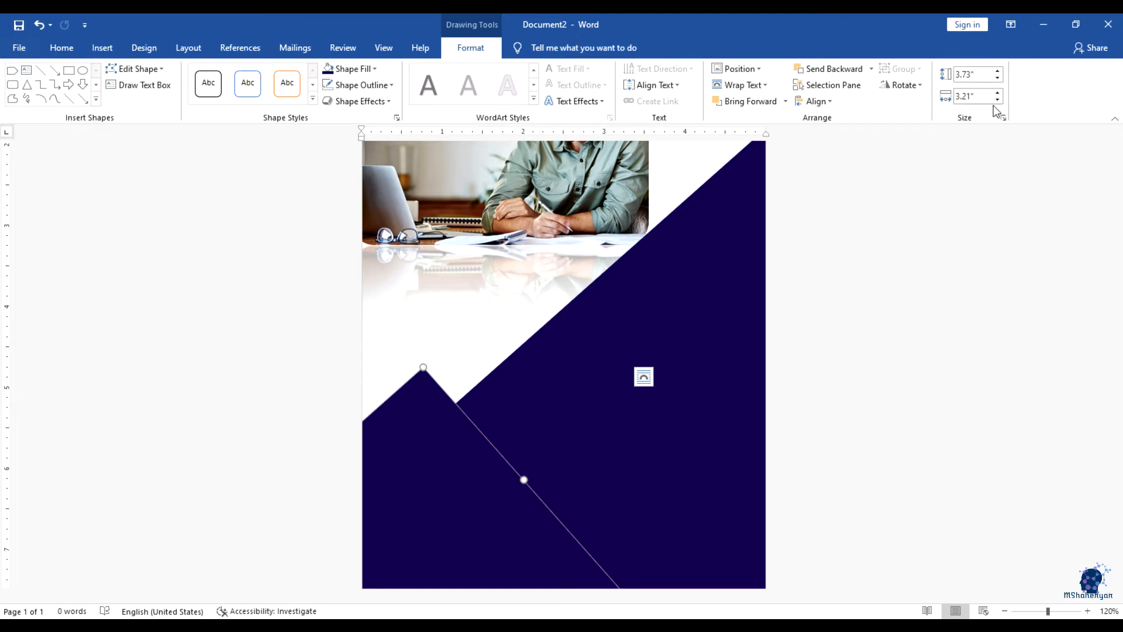
{"action": "left_click", "coordinate": [984, 75]}
{"action": "double_click", "coordinate": [968, 75]}
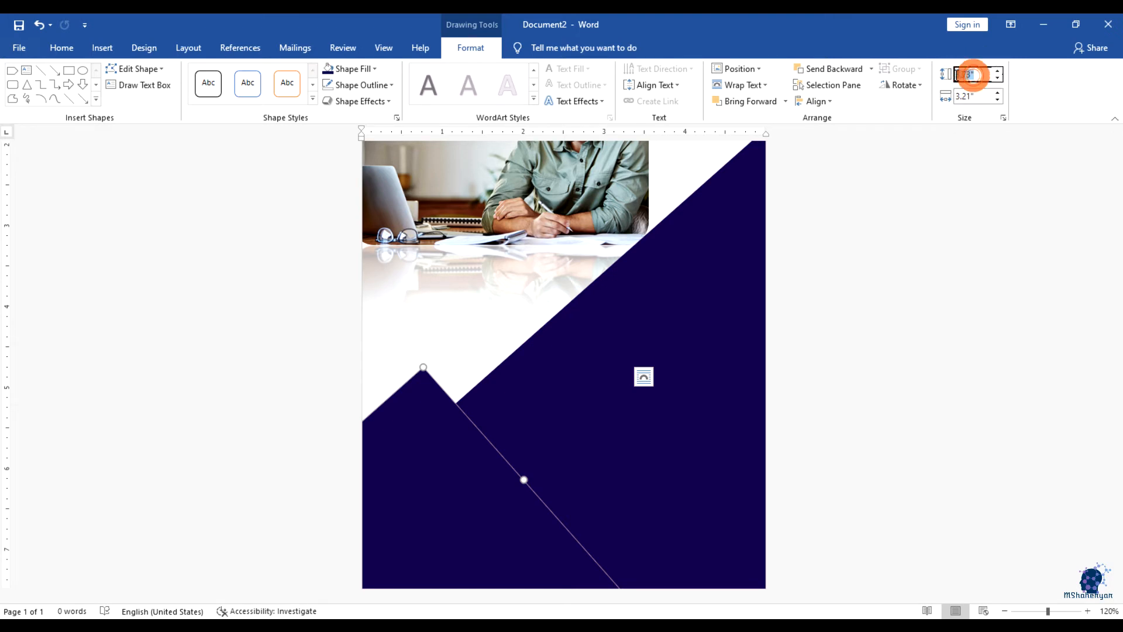
{"action": "type", "text": "4.28"}
{"action": "key", "text": "Tab"}
{"action": "type", "text": "6.3"}
{"action": "left_click", "coordinate": [967, 220]}
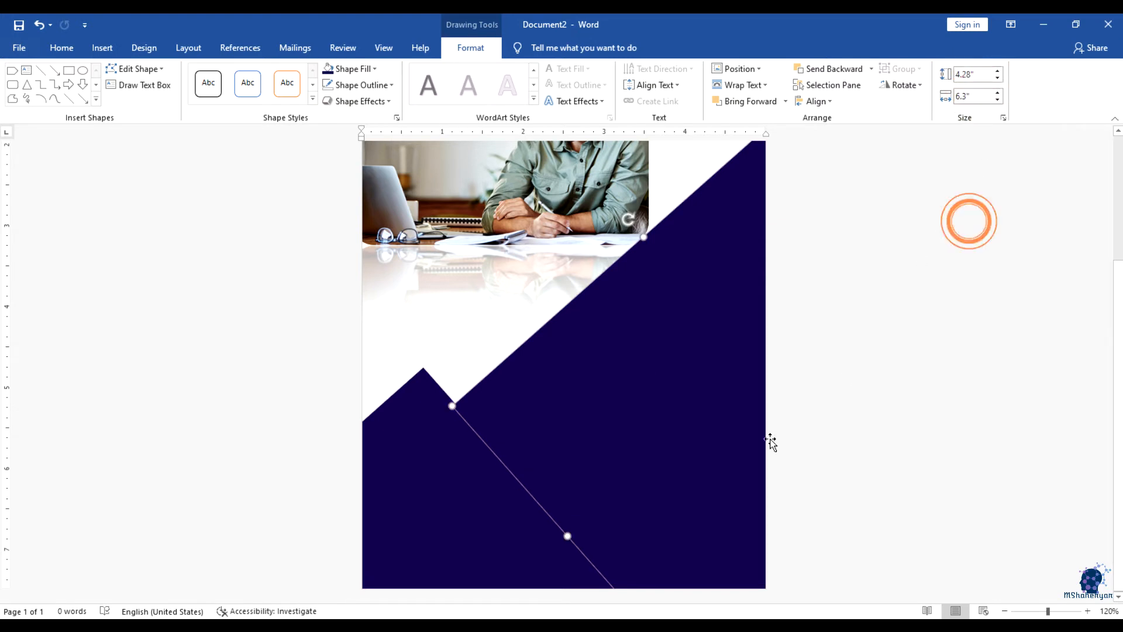
Try placing a duplicate of the small indigo shape slightly above and left of it, and undo the duplicate
{"action": "left_click", "coordinate": [443, 492]}
{"action": "left_click_drag", "start_coordinate": [500, 505], "coordinate": [468, 489]}
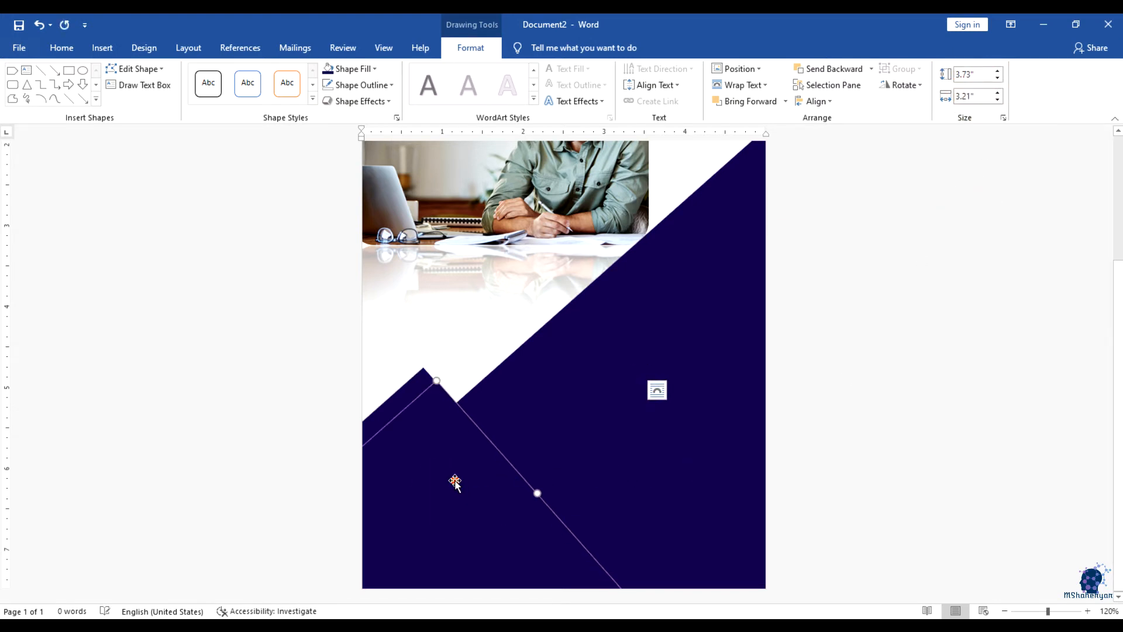
{"action": "left_click_drag", "start_coordinate": [412, 452], "coordinate": [414, 454]}
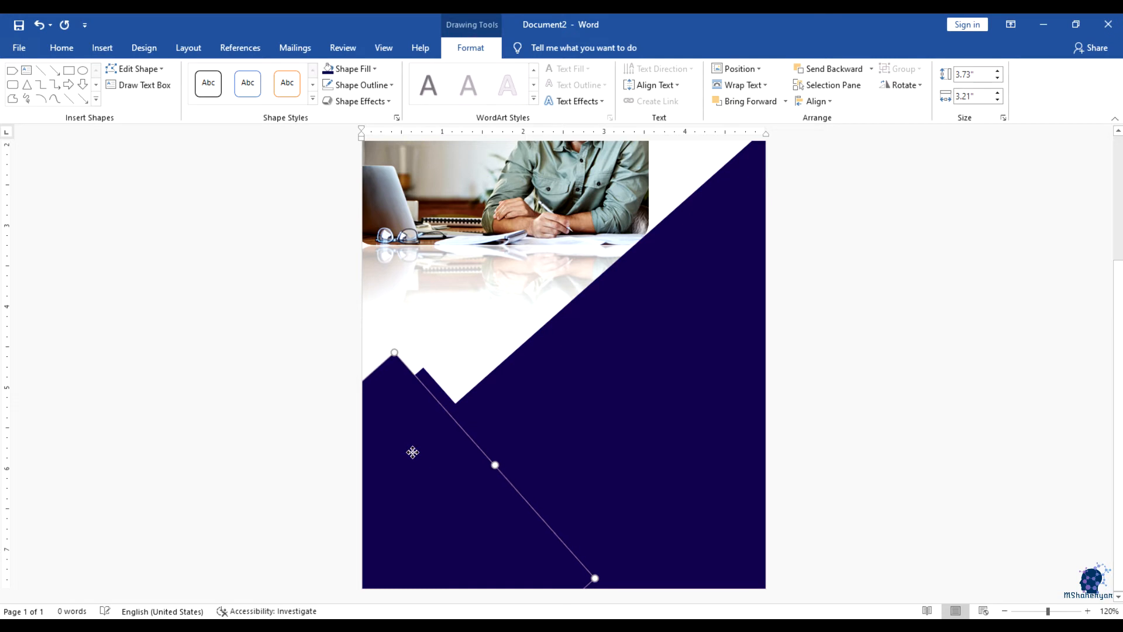
{"action": "left_click", "coordinate": [438, 394]}
{"action": "left_click", "coordinate": [433, 446]}
{"action": "left_click", "coordinate": [444, 441]}
{"action": "left_click", "coordinate": [444, 394]}
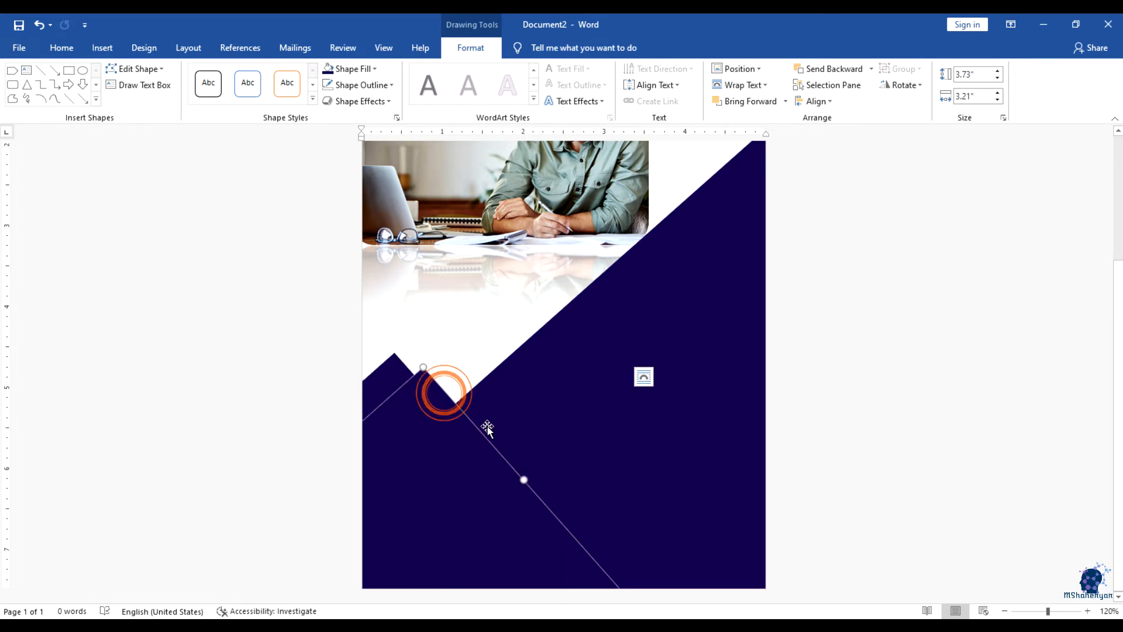
{"action": "key", "text": "ctrl+z"}
{"action": "left_click", "coordinate": [446, 451]}
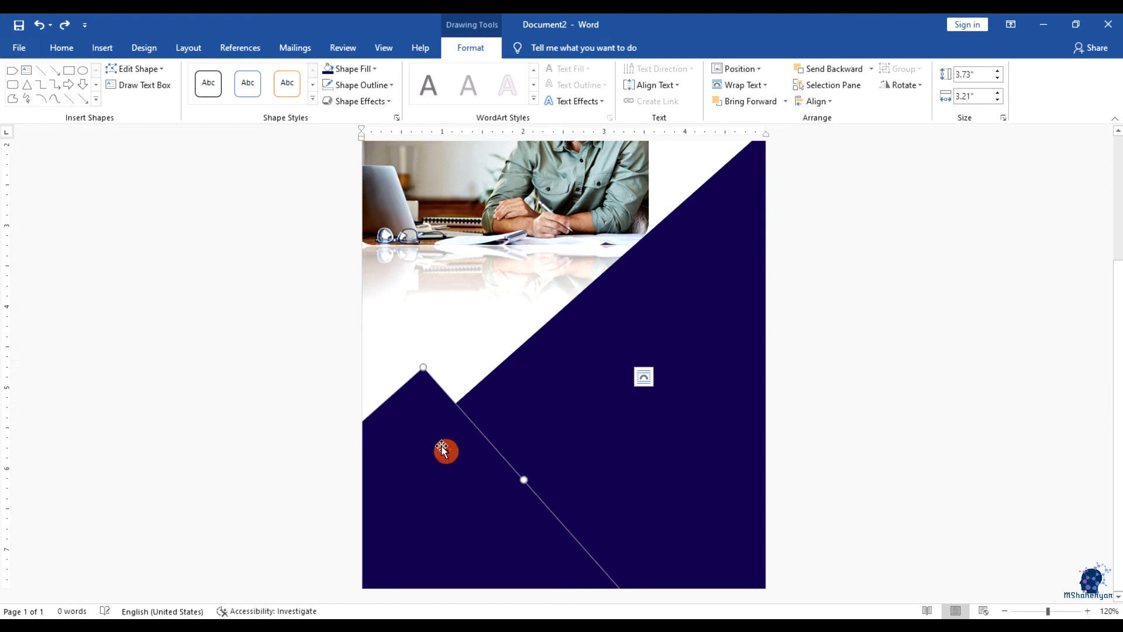
Remove the small indigo shape's outline and fill it with dark orange
{"action": "left_click", "coordinate": [388, 85]}
{"action": "left_click", "coordinate": [357, 237]}
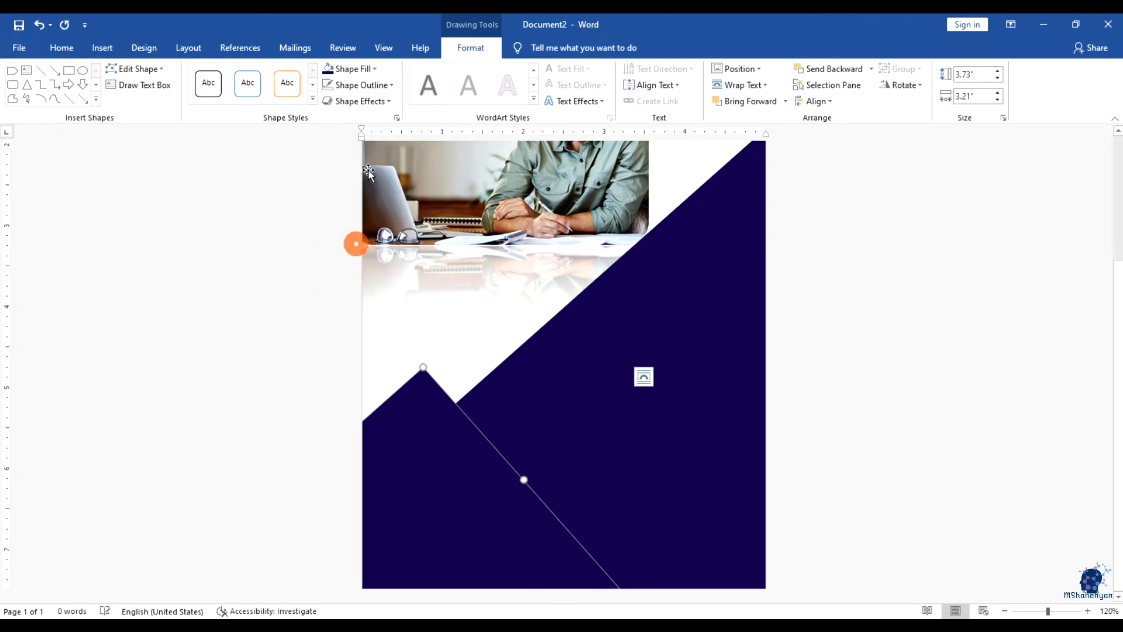
{"action": "left_click", "coordinate": [377, 69]}
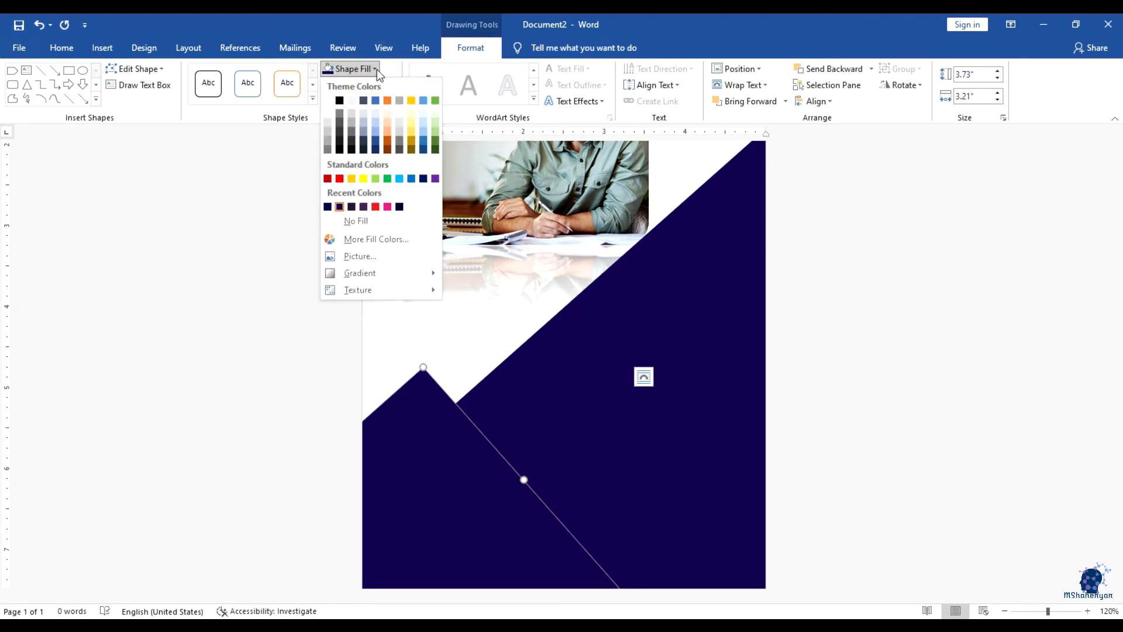
{"action": "left_click", "coordinate": [385, 141]}
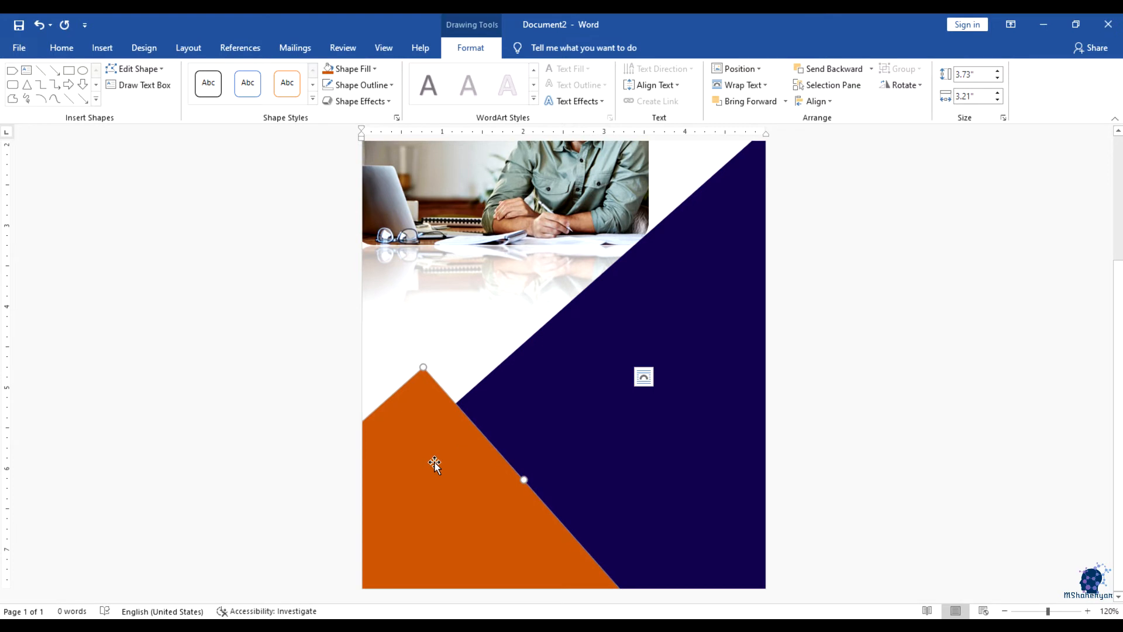
Duplicate the lower orange shape, offset the copy slightly up and left, and send it behind the original
{"action": "left_click_drag", "start_coordinate": [442, 469], "coordinate": [428, 450]}
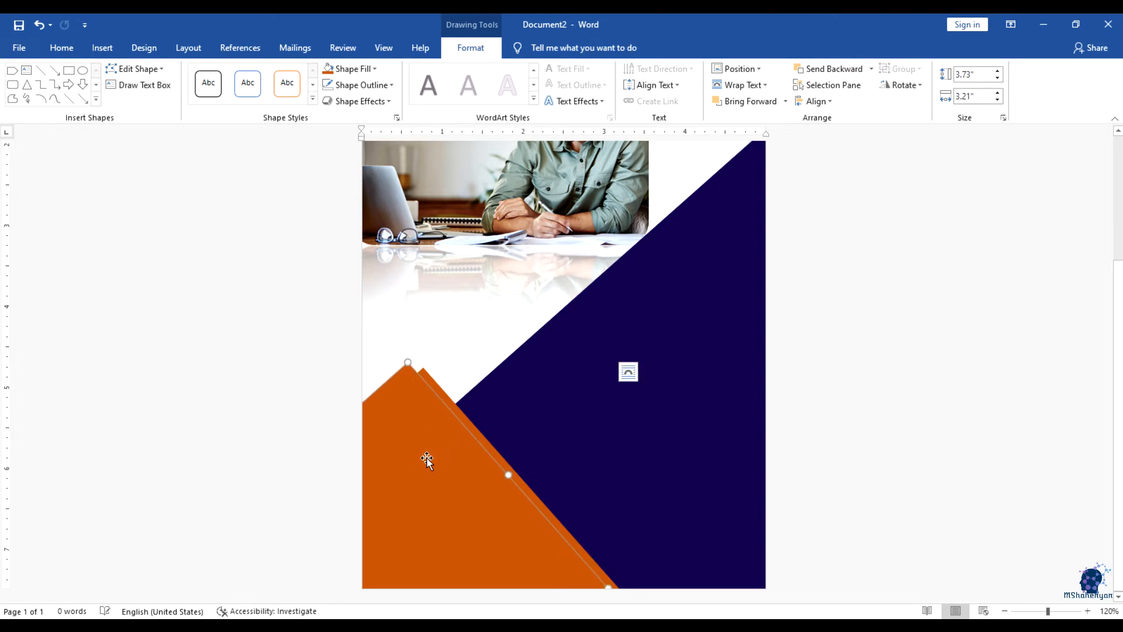
{"action": "left_click", "coordinate": [859, 69]}
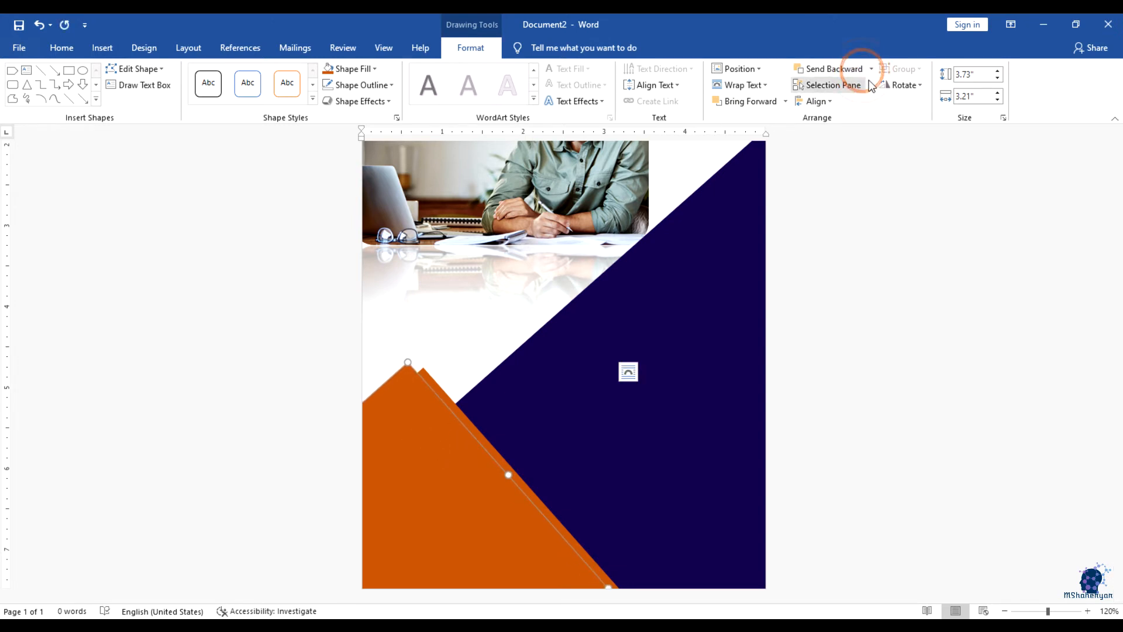
{"action": "left_click", "coordinate": [871, 68]}
{"action": "left_click", "coordinate": [856, 102]}
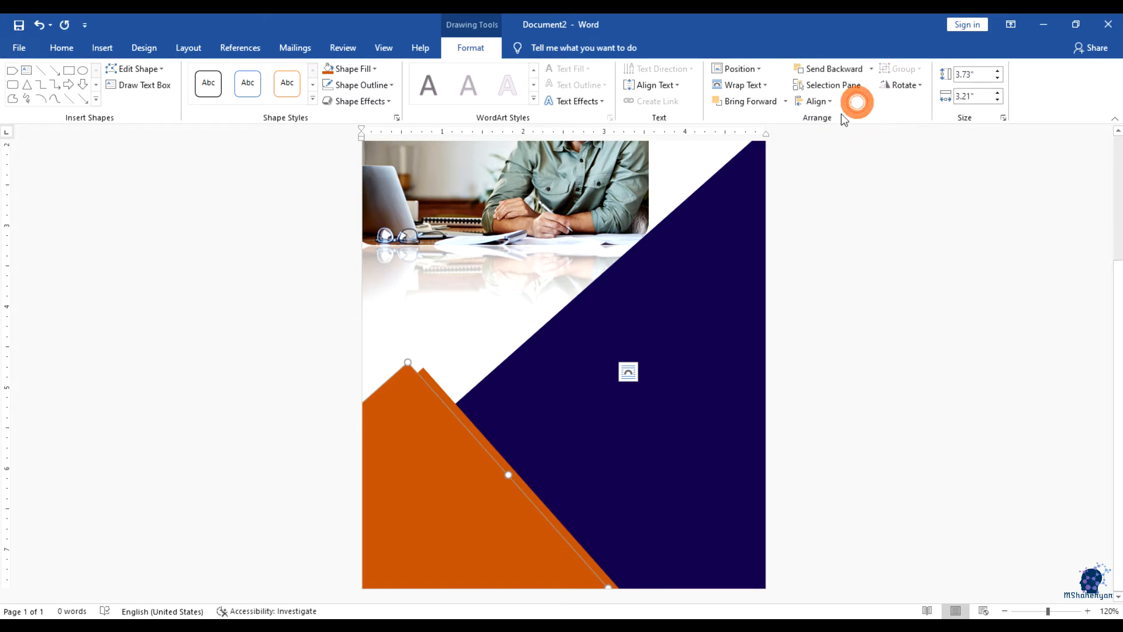
Try a black fill on the front orange shape and undo it
{"action": "left_click", "coordinate": [429, 462]}
{"action": "left_click", "coordinate": [375, 70]}
{"action": "left_click", "coordinate": [343, 99]}
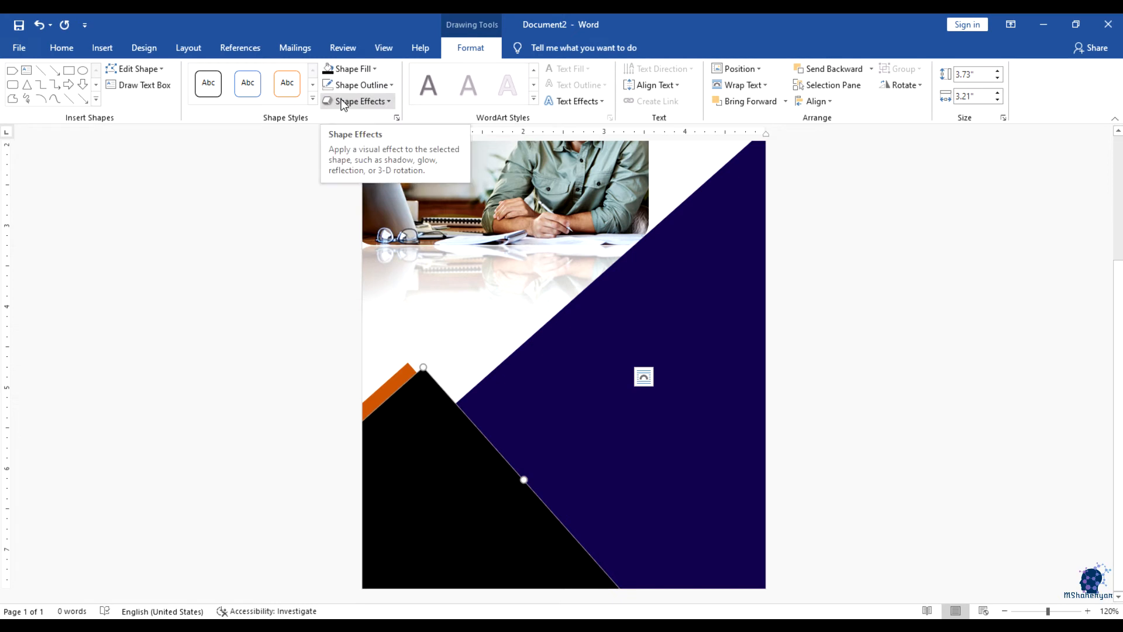
{"action": "key", "text": "ctrl+z"}
Fill the rear copy of the orange shape with black and remove its outline
{"action": "left_click", "coordinate": [386, 390]}
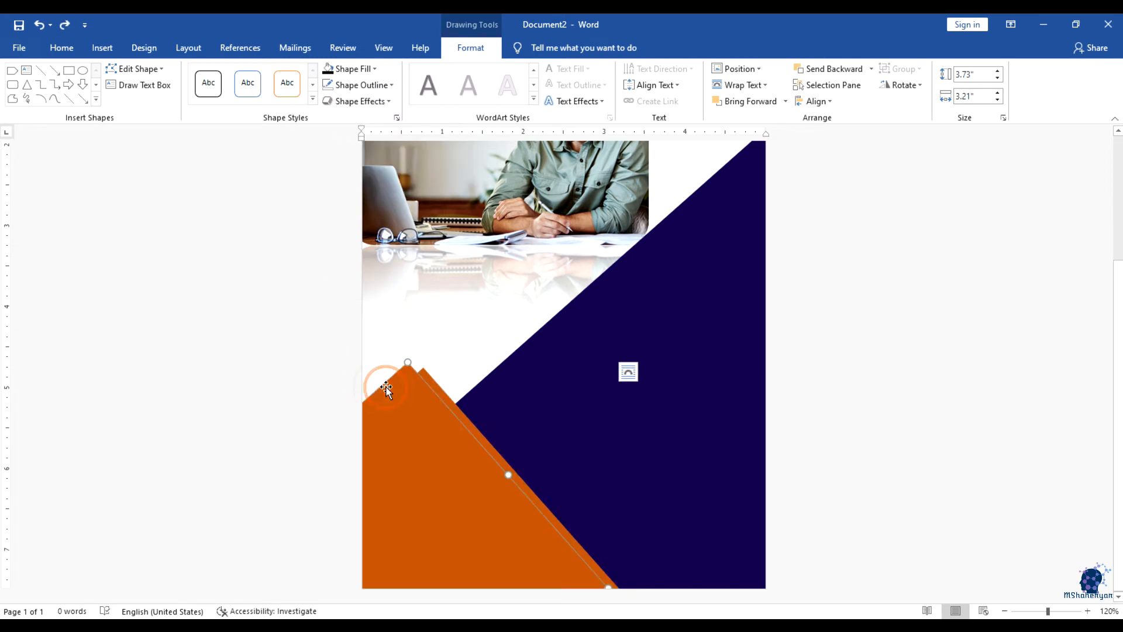
{"action": "left_click", "coordinate": [375, 69]}
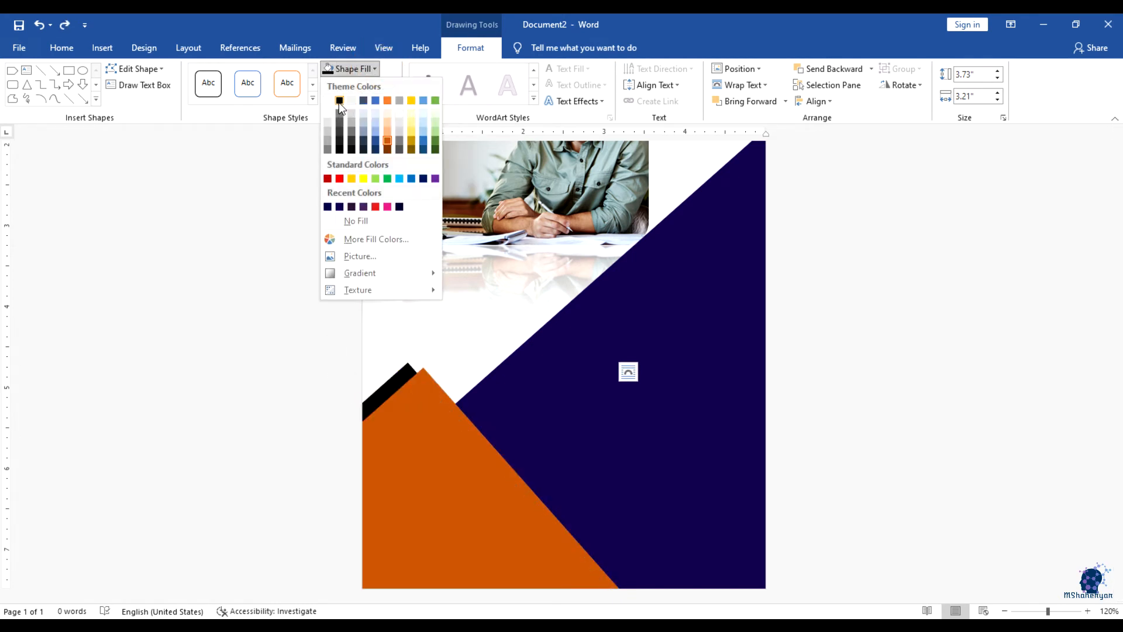
{"action": "left_click", "coordinate": [340, 101]}
{"action": "left_click", "coordinate": [392, 87]}
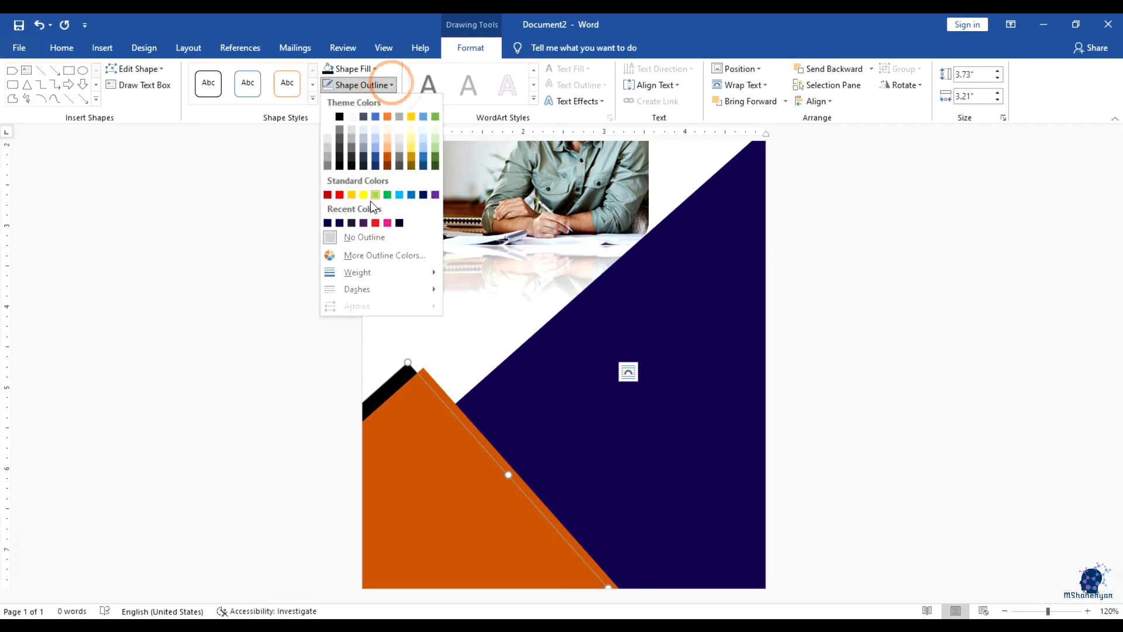
{"action": "left_click", "coordinate": [366, 237]}
Remove the outline of the front orange shape in the page's lower corner
{"action": "left_click", "coordinate": [240, 436]}
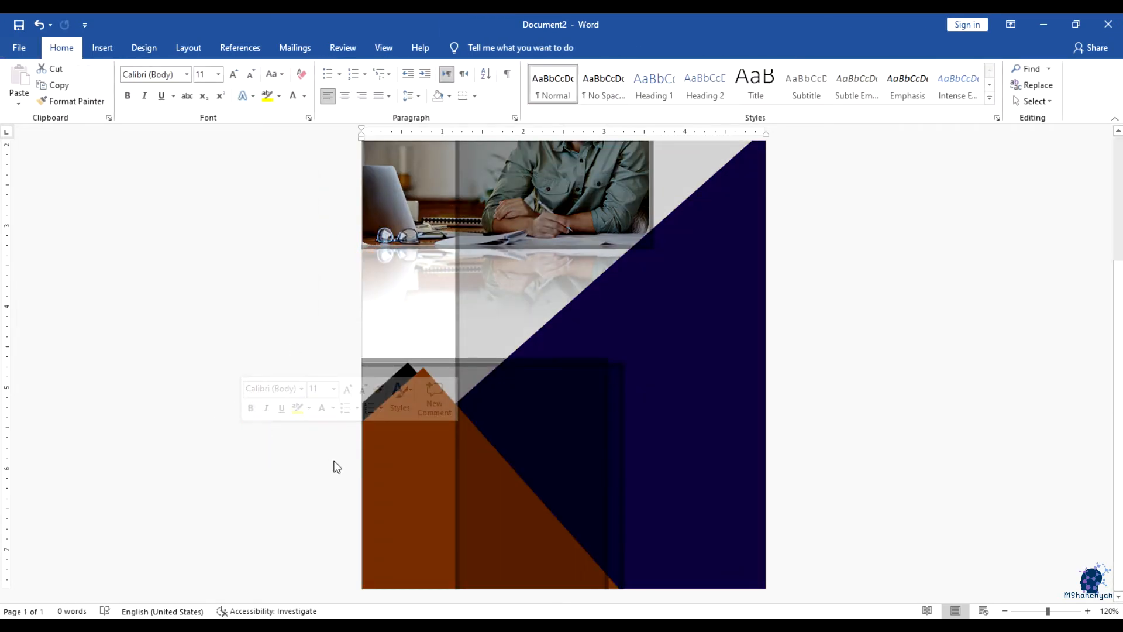
{"action": "left_click", "coordinate": [1025, 338]}
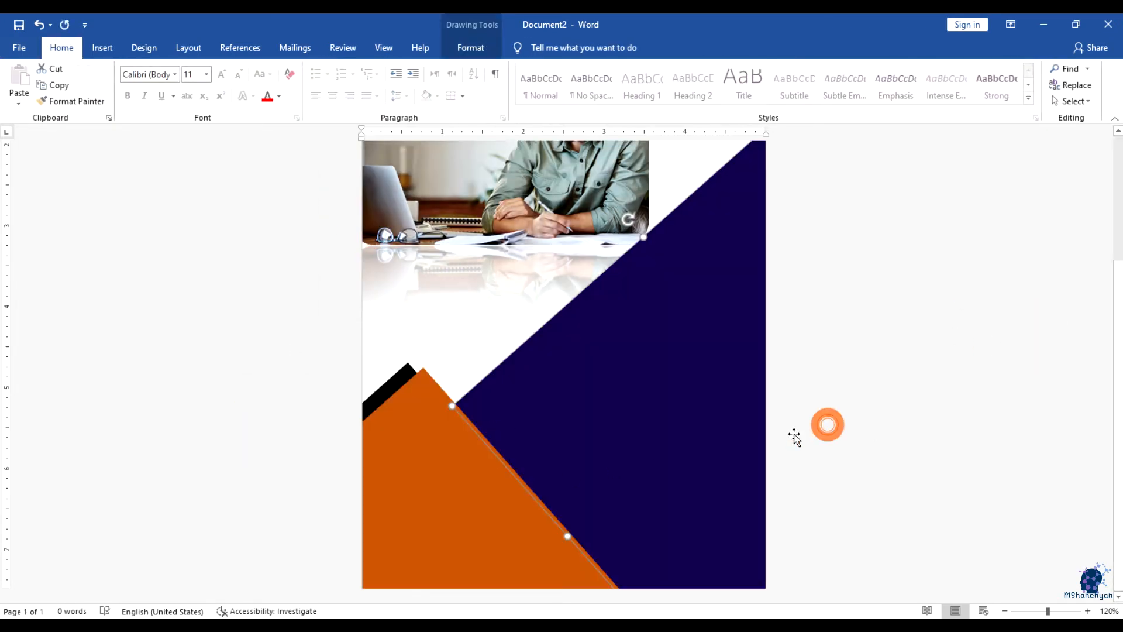
{"action": "left_click", "coordinate": [457, 462]}
{"action": "left_click", "coordinate": [576, 440]}
{"action": "left_click", "coordinate": [486, 473]}
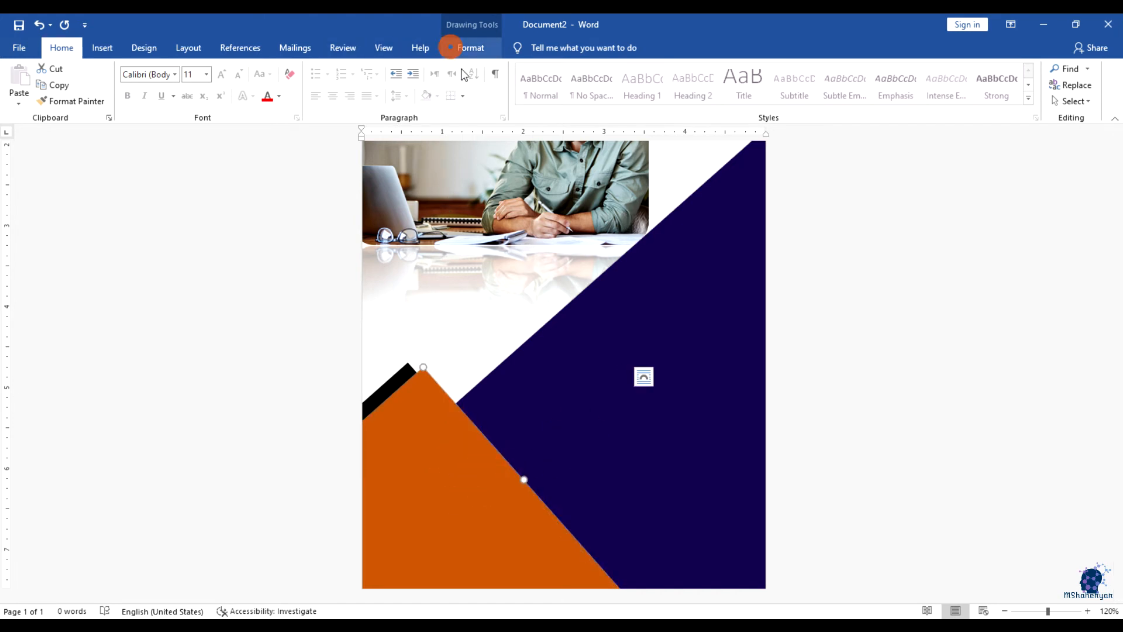
{"action": "left_click", "coordinate": [471, 48]}
{"action": "left_click", "coordinate": [386, 84]}
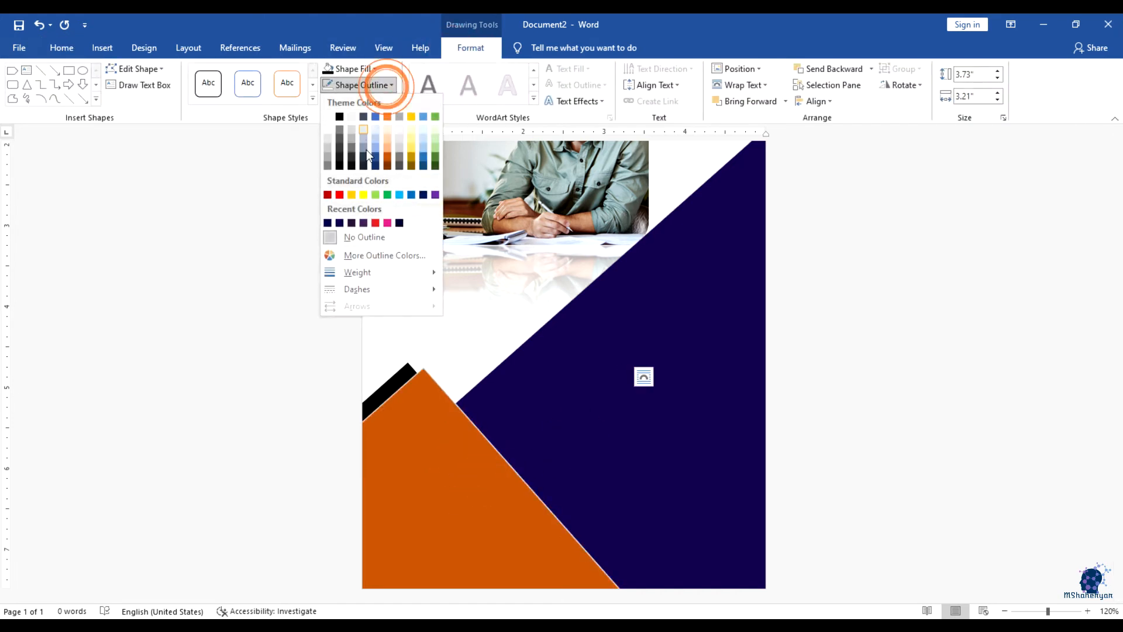
{"action": "left_click", "coordinate": [363, 236]}
{"action": "left_click", "coordinate": [917, 398]}
{"action": "left_click", "coordinate": [639, 456]}
{"action": "left_click", "coordinate": [927, 358]}
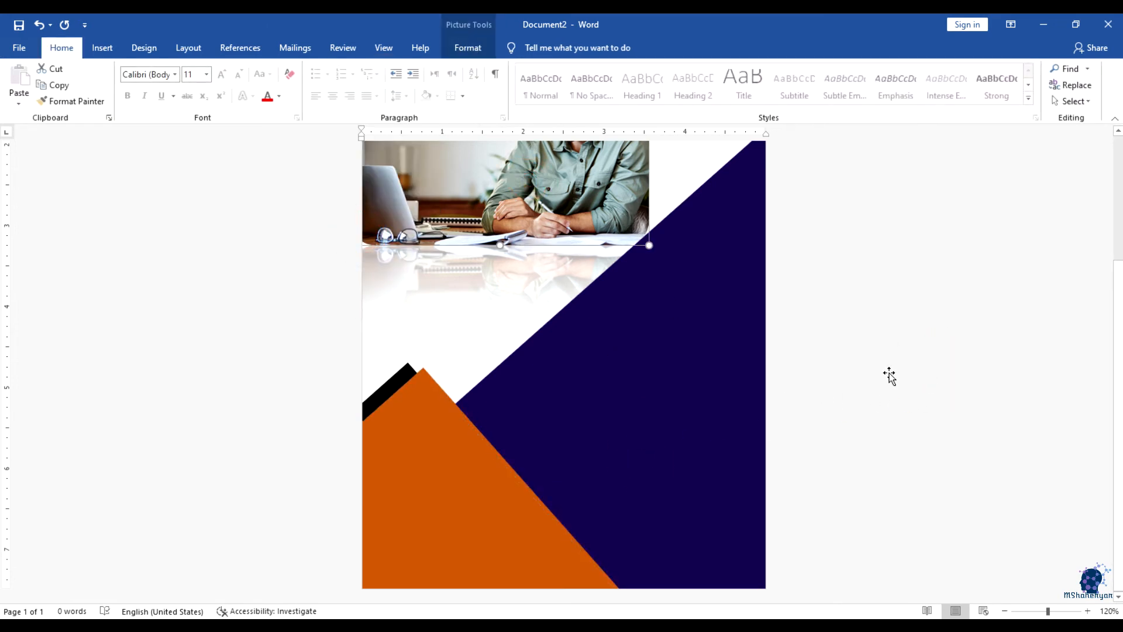
Enlarge the front orange shape slightly toward the upper right and resize the black shape behind it to leave a thinner black edge
{"action": "scroll", "coordinate": [877, 375], "scroll_direction": "down", "scroll_amount": 4, "text": "ctrl"}
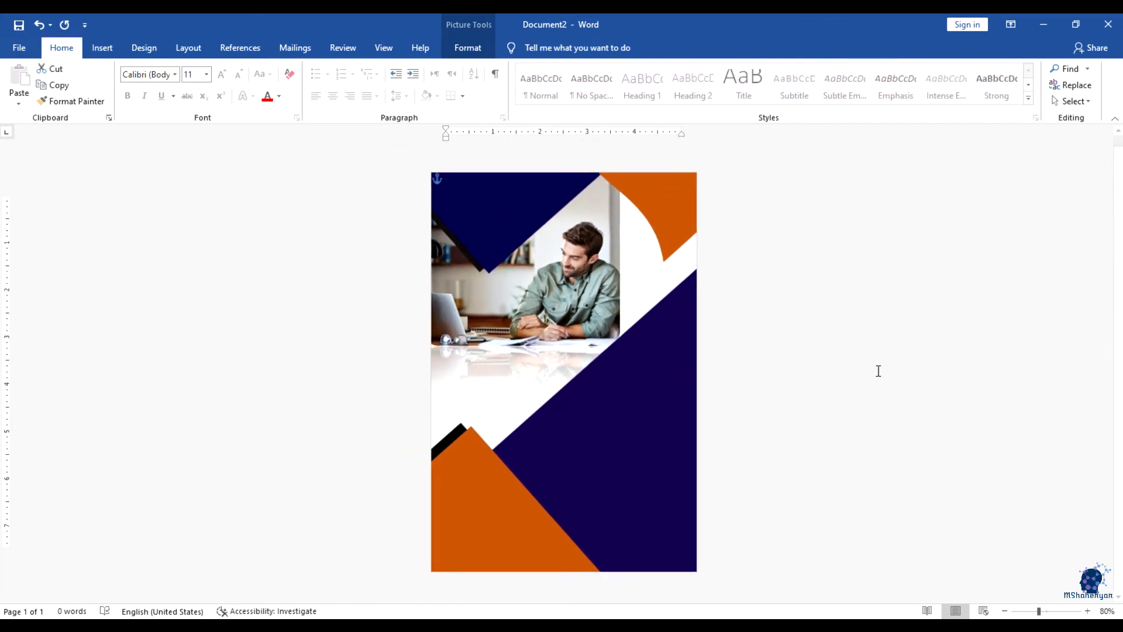
{"action": "scroll", "coordinate": [878, 370], "scroll_direction": "up", "scroll_amount": 1, "text": "ctrl"}
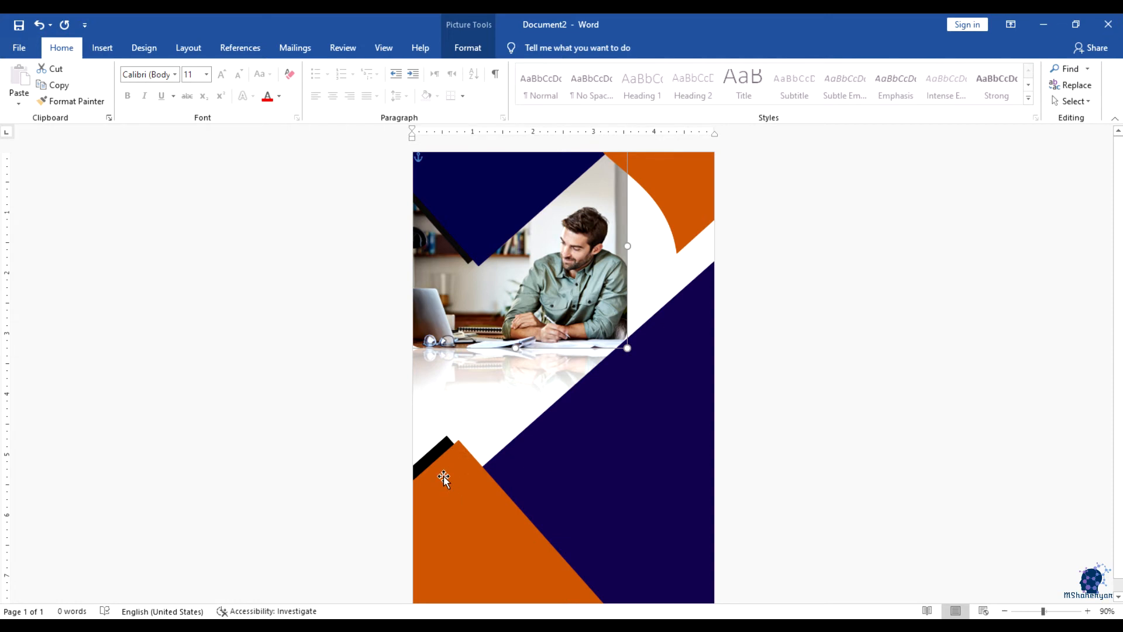
{"action": "left_click", "coordinate": [438, 452]}
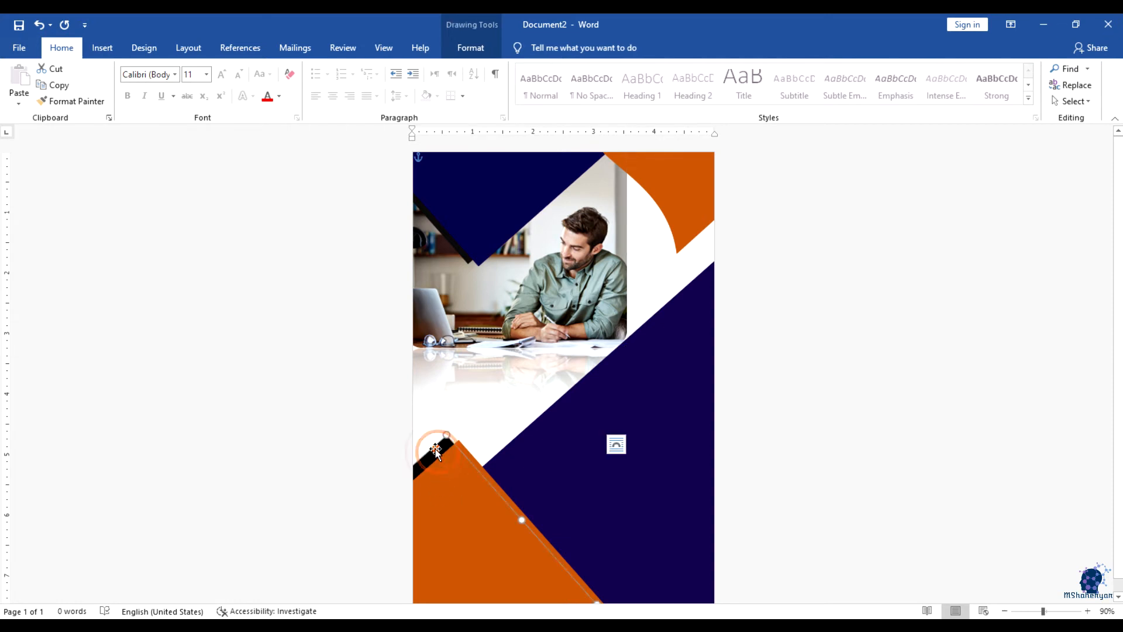
{"action": "scroll", "coordinate": [515, 506], "scroll_direction": "down", "scroll_amount": 1}
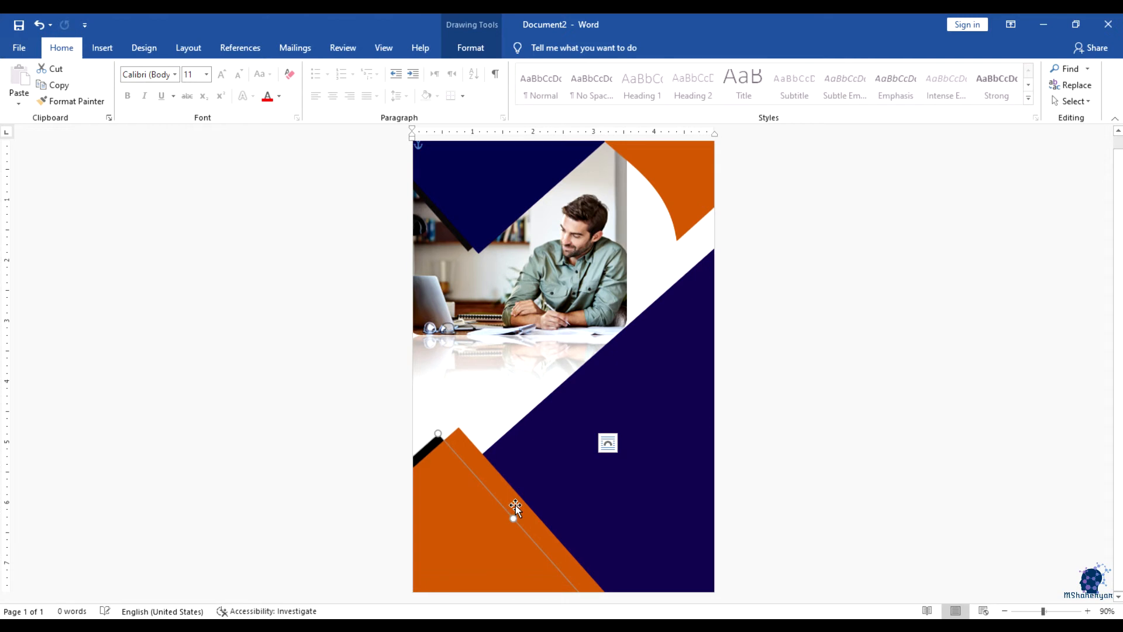
{"action": "left_click", "coordinate": [472, 456]}
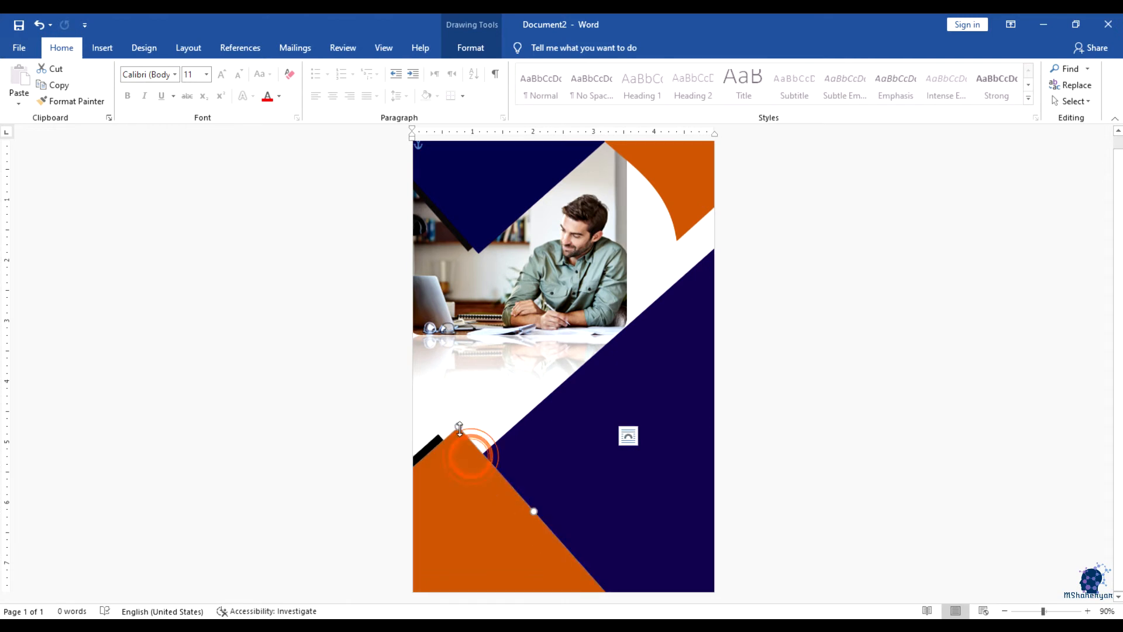
{"action": "left_click_drag", "start_coordinate": [532, 509], "coordinate": [538, 504]}
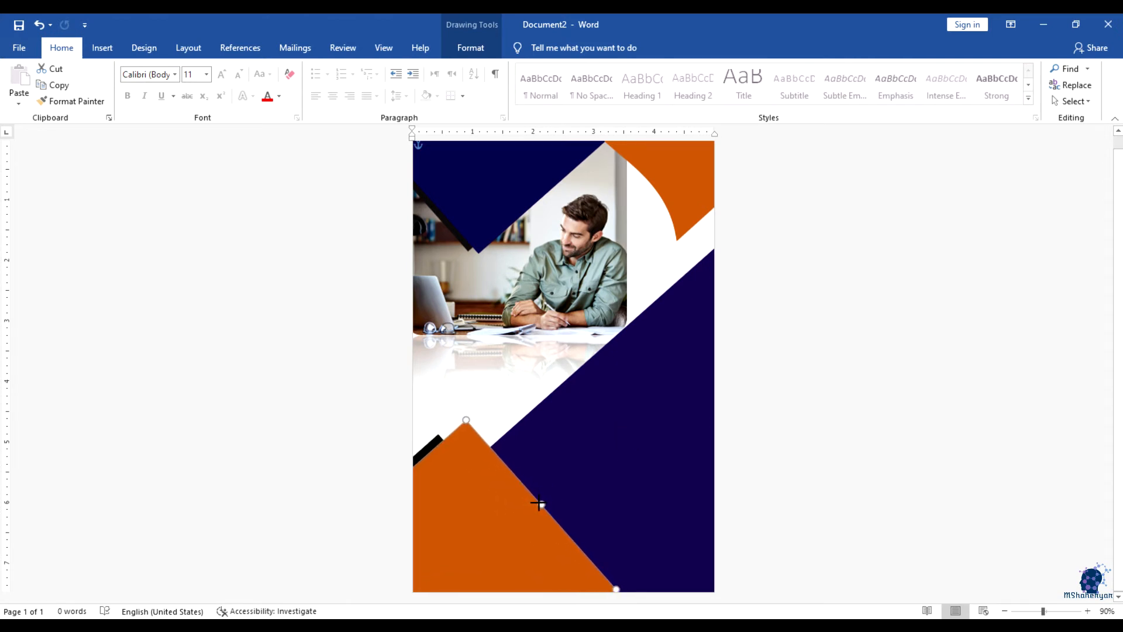
{"action": "left_click", "coordinate": [427, 445]}
{"action": "left_click_drag", "start_coordinate": [438, 434], "coordinate": [443, 430]}
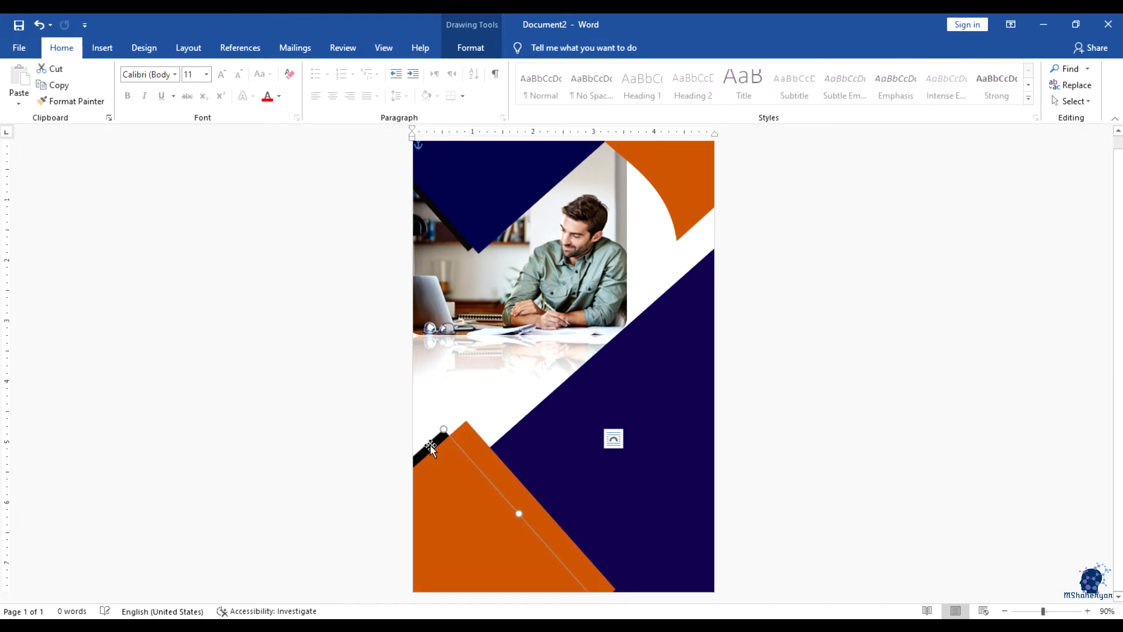
{"action": "left_click", "coordinate": [879, 481]}
Insert the QR code picture from the Desktop and shrink it to about 3.04 inches square
{"action": "left_click", "coordinate": [503, 555]}
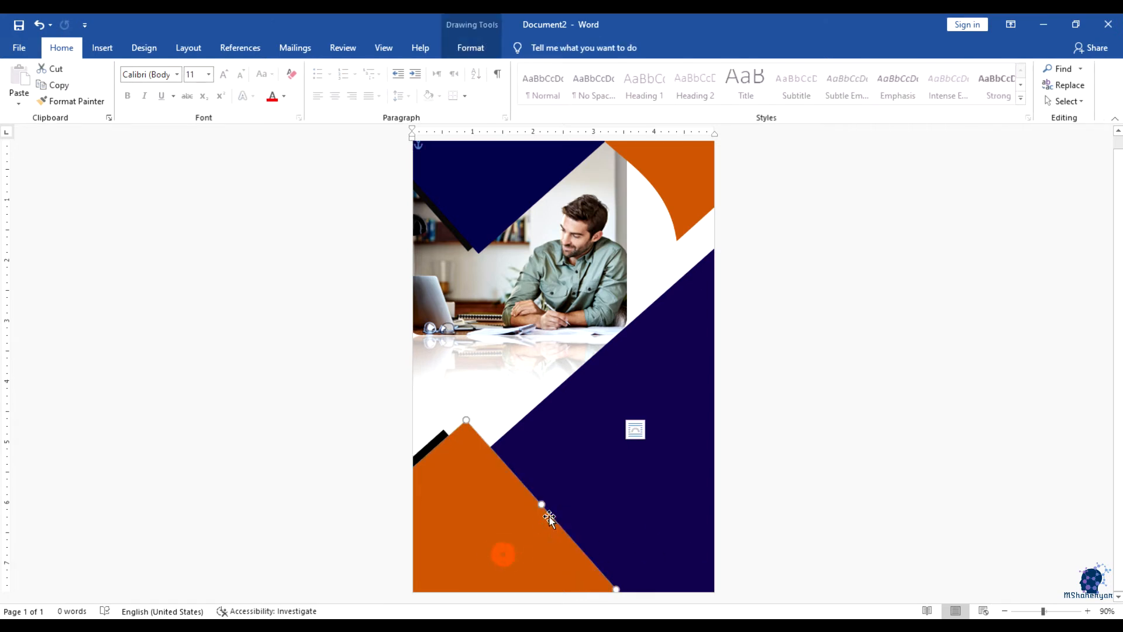
{"action": "left_click", "coordinate": [111, 46]}
{"action": "left_click", "coordinate": [160, 93]}
{"action": "left_click", "coordinate": [174, 136]}
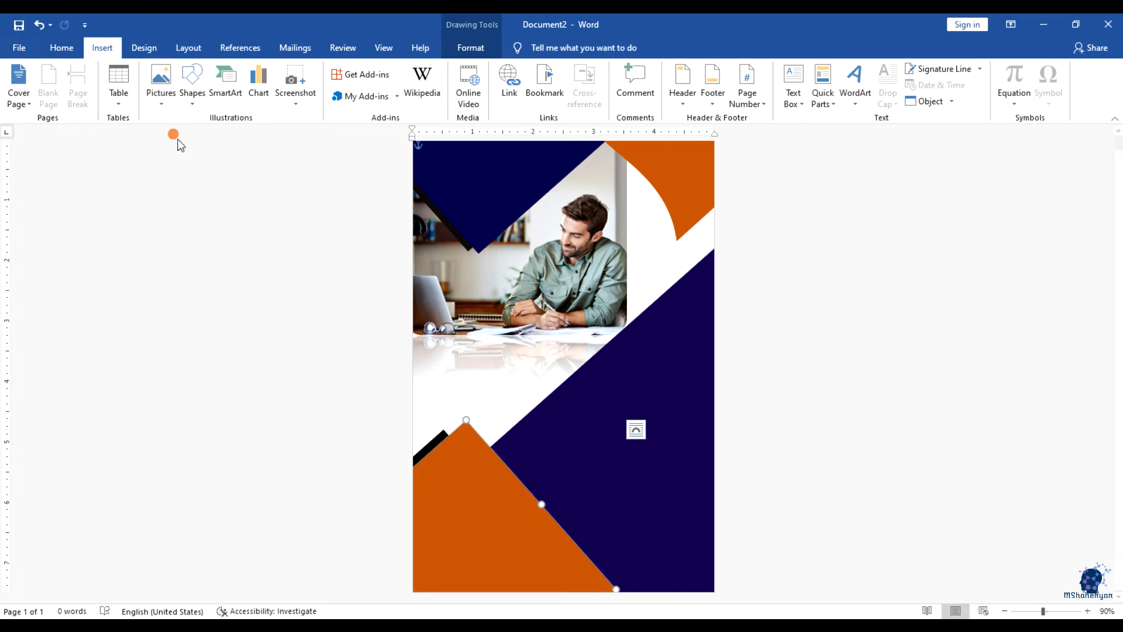
{"action": "double_click", "coordinate": [420, 110]}
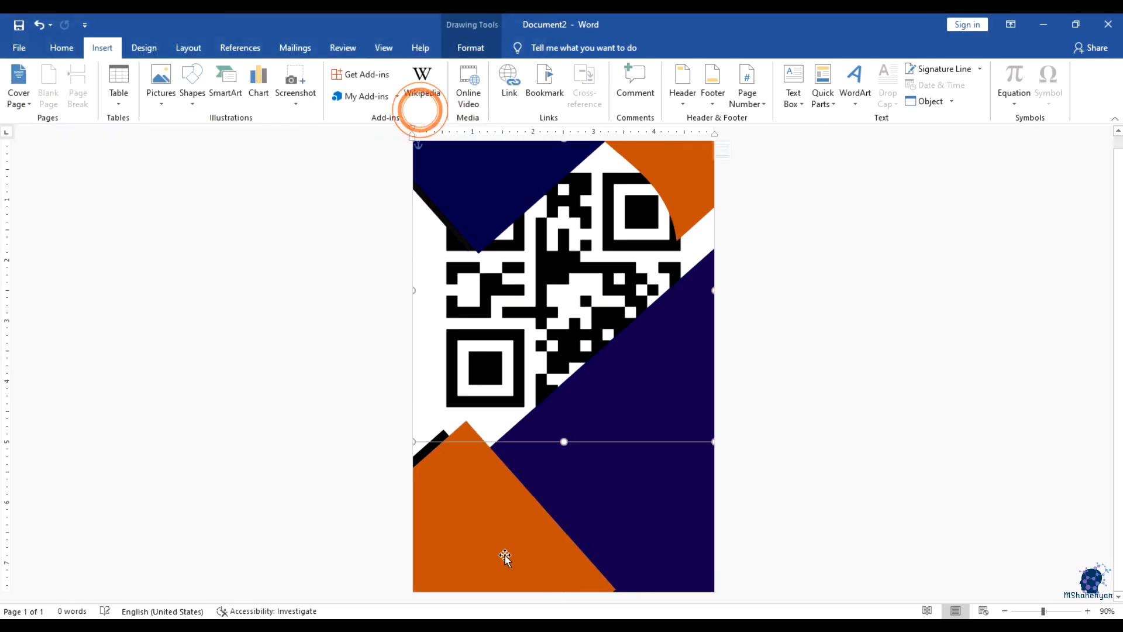
{"action": "left_click", "coordinate": [493, 349]}
{"action": "left_click_drag", "start_coordinate": [711, 441], "coordinate": [596, 323]}
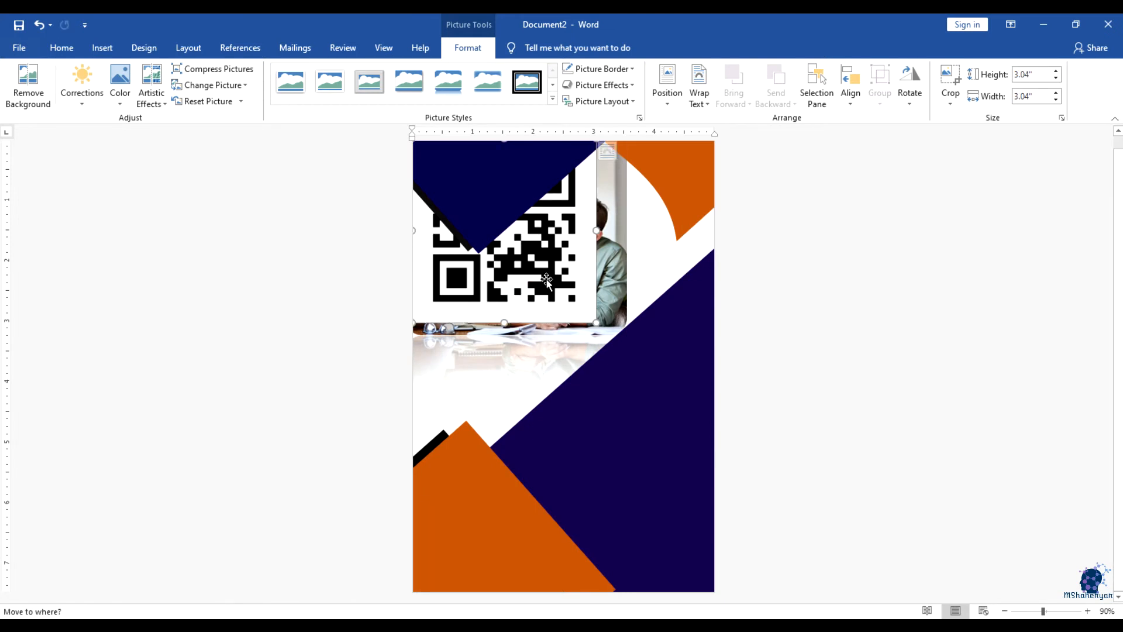
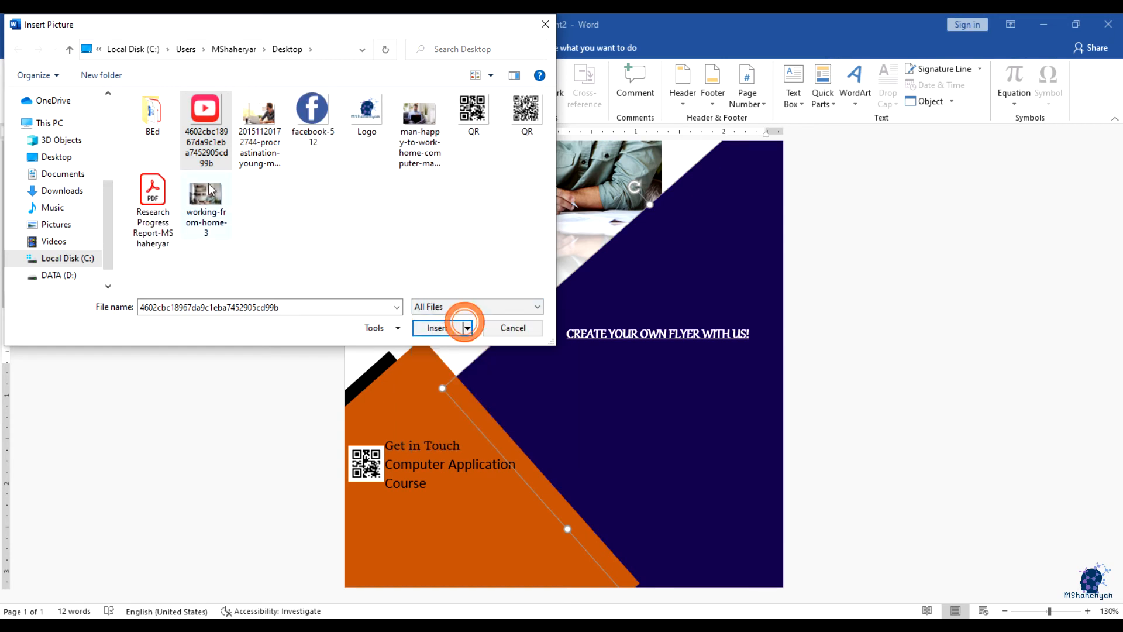
Insert the facebook-512 picture from the Desktop and shrink it to about 2.28 inches square
{"action": "left_click", "coordinate": [304, 124]}
{"action": "left_click", "coordinate": [197, 136], "text": "ctrl"}
{"action": "left_click", "coordinate": [431, 333]}
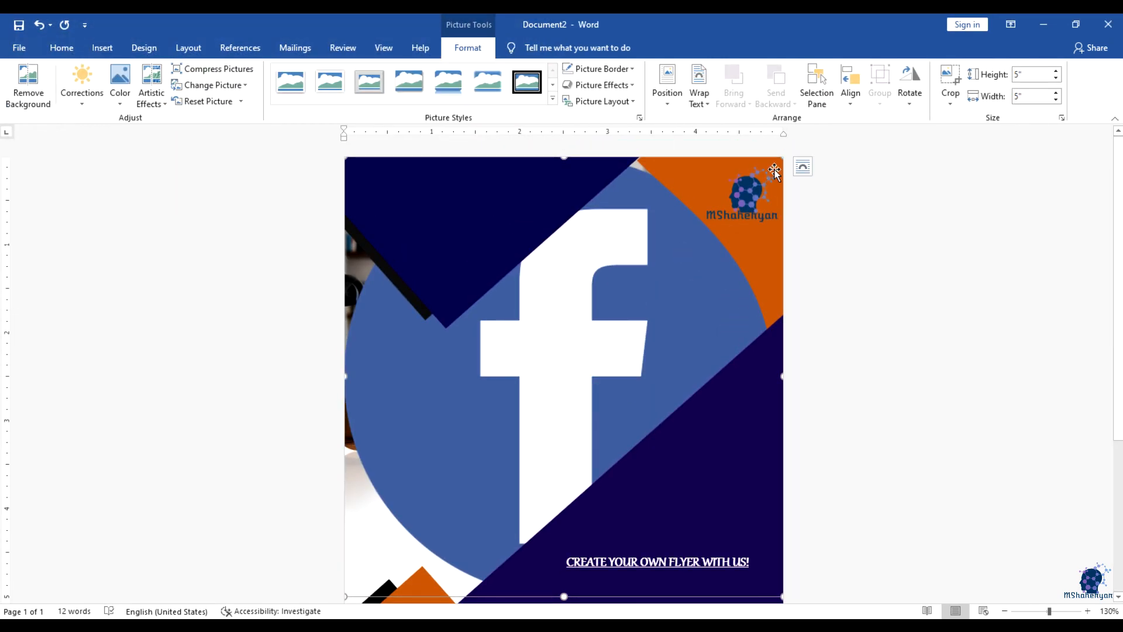
{"action": "left_click_drag", "start_coordinate": [780, 593], "coordinate": [569, 381]}
{"action": "scroll", "coordinate": [576, 316], "scroll_direction": "down", "scroll_amount": 3}
{"action": "left_click_drag", "start_coordinate": [569, 297], "coordinate": [545, 273]}
{"action": "scroll", "coordinate": [560, 176], "scroll_direction": "up", "scroll_amount": 3}
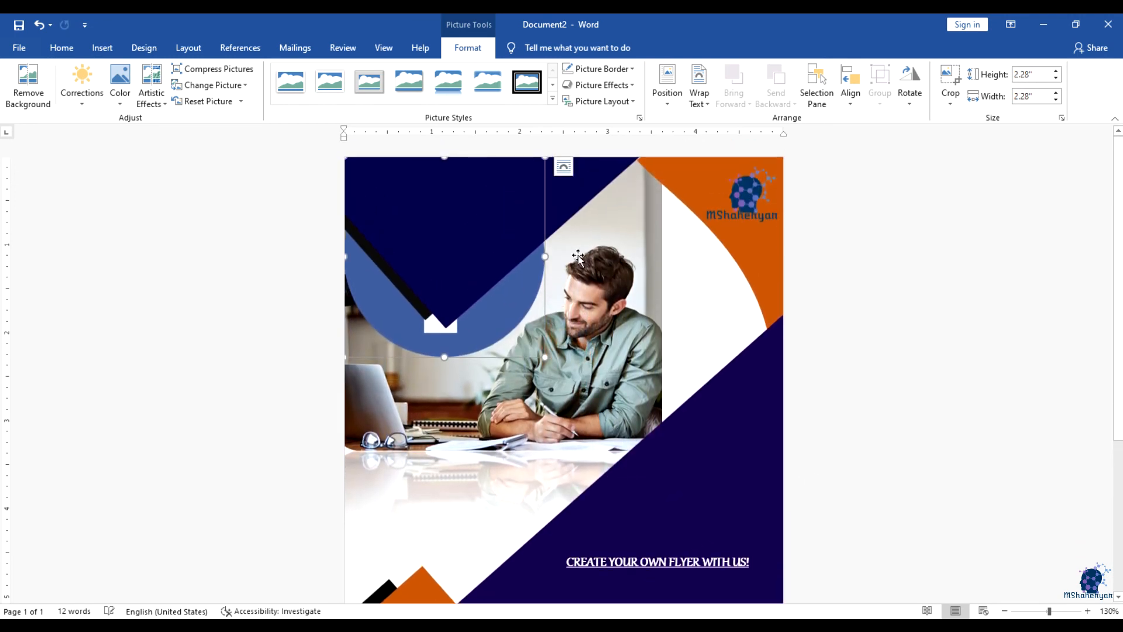
Set the Facebook logo in front of text, shrink it to about 0.29 inch, and place it on the indigo shape below the heading
{"action": "left_click", "coordinate": [562, 169]}
{"action": "left_click", "coordinate": [667, 297]}
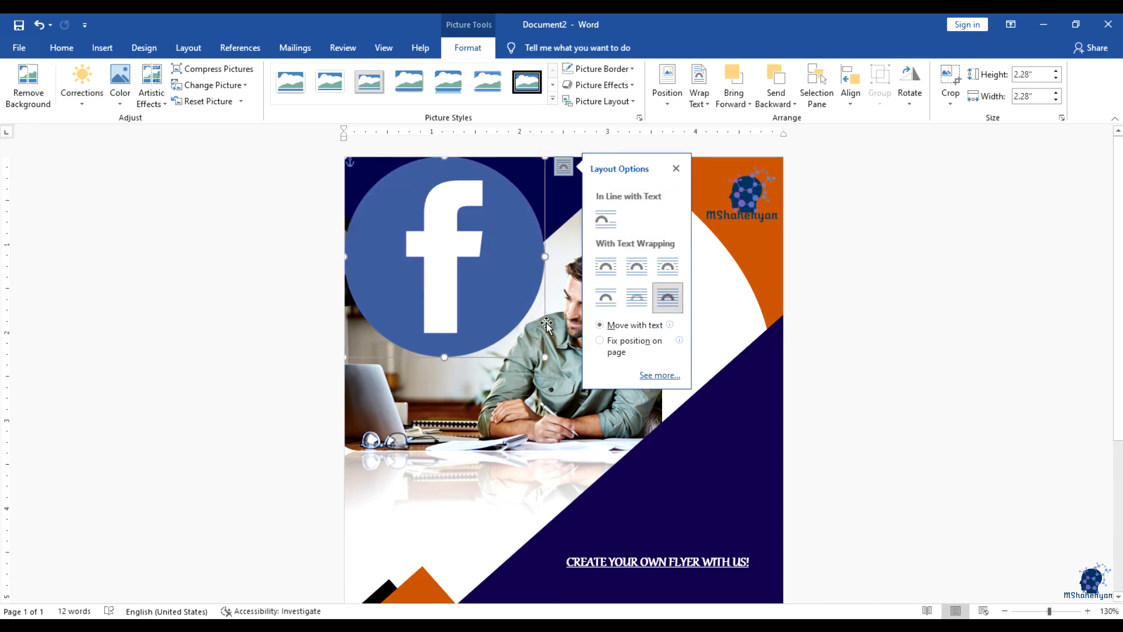
{"action": "left_click_drag", "start_coordinate": [545, 157], "coordinate": [414, 281]}
{"action": "left_click_drag", "start_coordinate": [411, 330], "coordinate": [634, 579]}
{"action": "scroll", "coordinate": [669, 469], "scroll_direction": "down", "scroll_amount": 6}
{"action": "mouse_move", "coordinate": [612, 417]}
{"action": "left_mouse_down"}
{"action": "mouse_move", "coordinate": [599, 499]}
{"action": "mouse_move", "coordinate": [563, 454]}
{"action": "mouse_move", "coordinate": [568, 494]}
{"action": "left_mouse_up"}
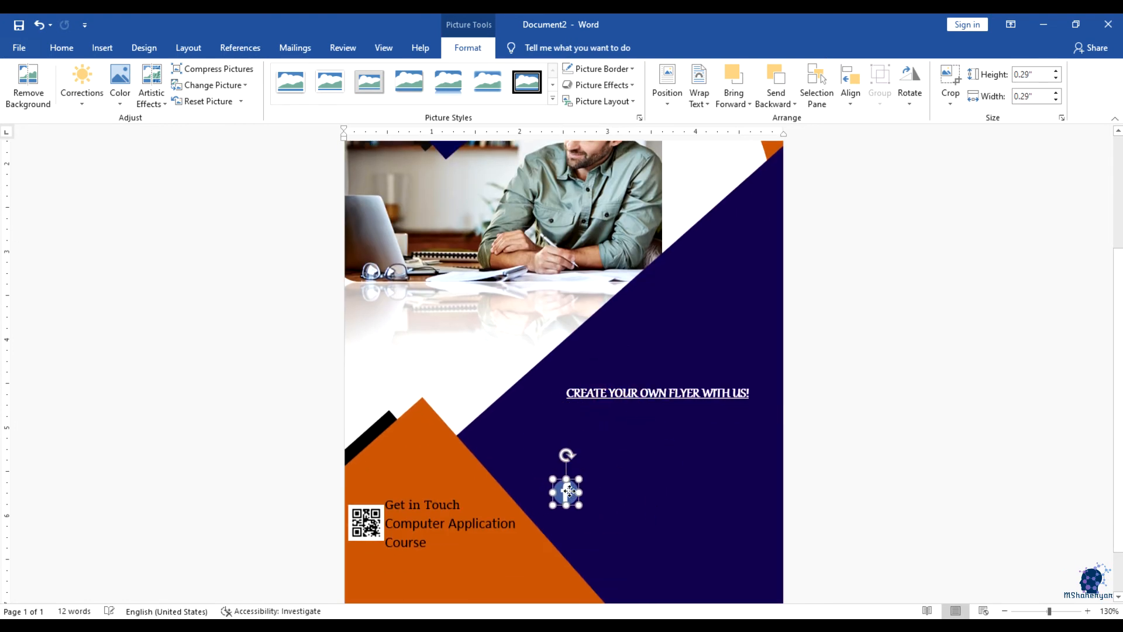
Insert the YouTube logo picture from the Desktop folder
{"action": "left_click", "coordinate": [565, 434]}
{"action": "left_click", "coordinate": [102, 48]}
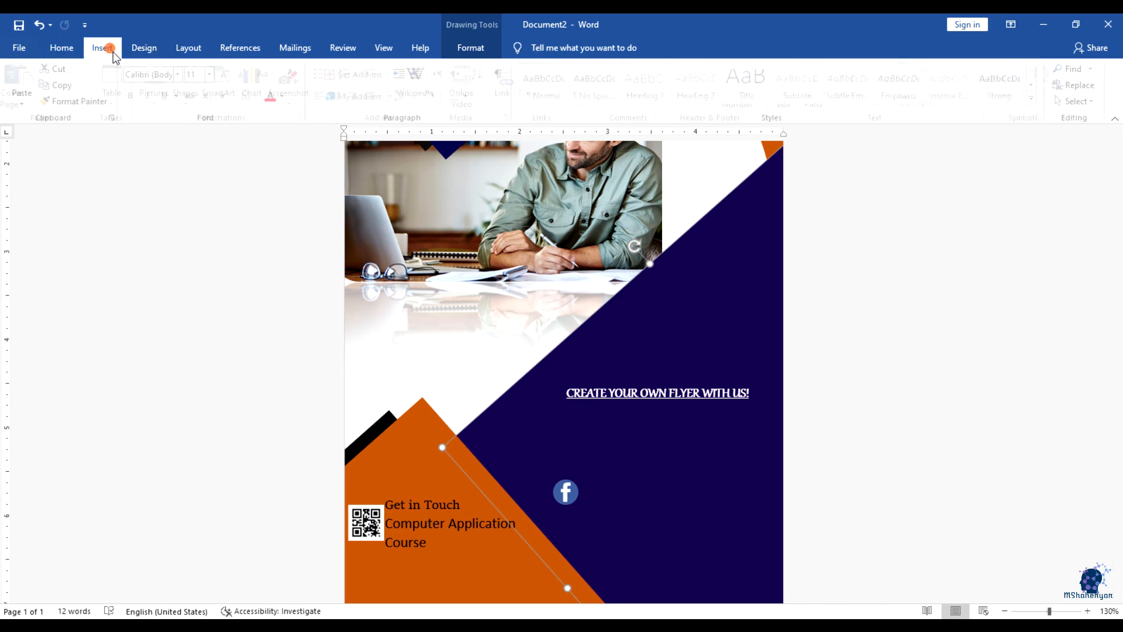
{"action": "left_click", "coordinate": [159, 88]}
{"action": "left_click", "coordinate": [177, 139]}
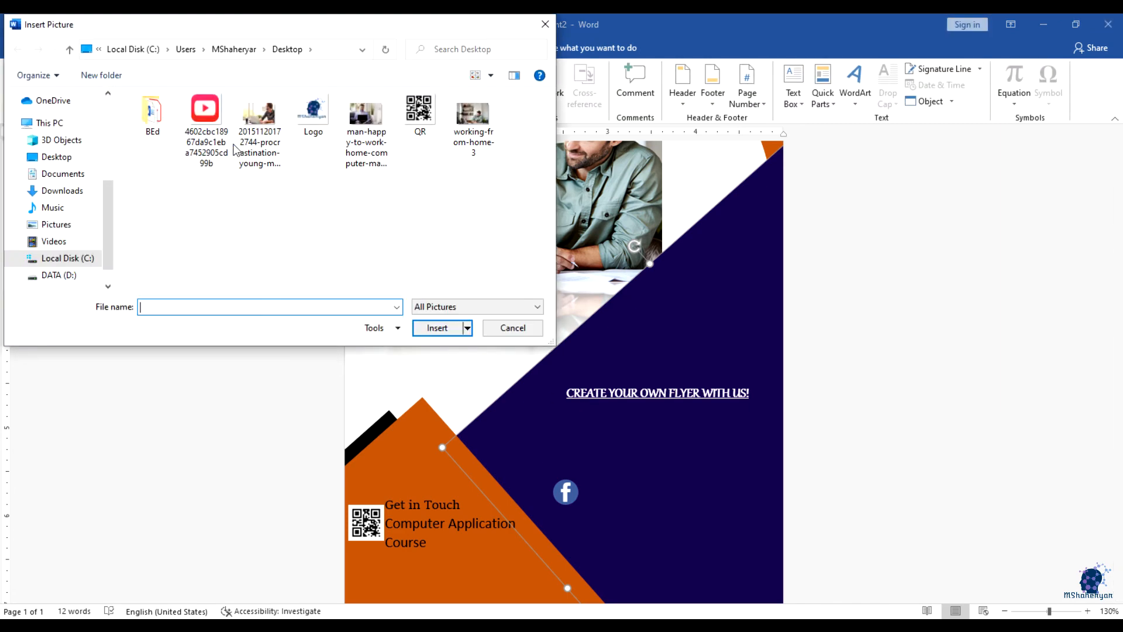
{"action": "left_click", "coordinate": [220, 131]}
{"action": "left_click", "coordinate": [468, 316]}
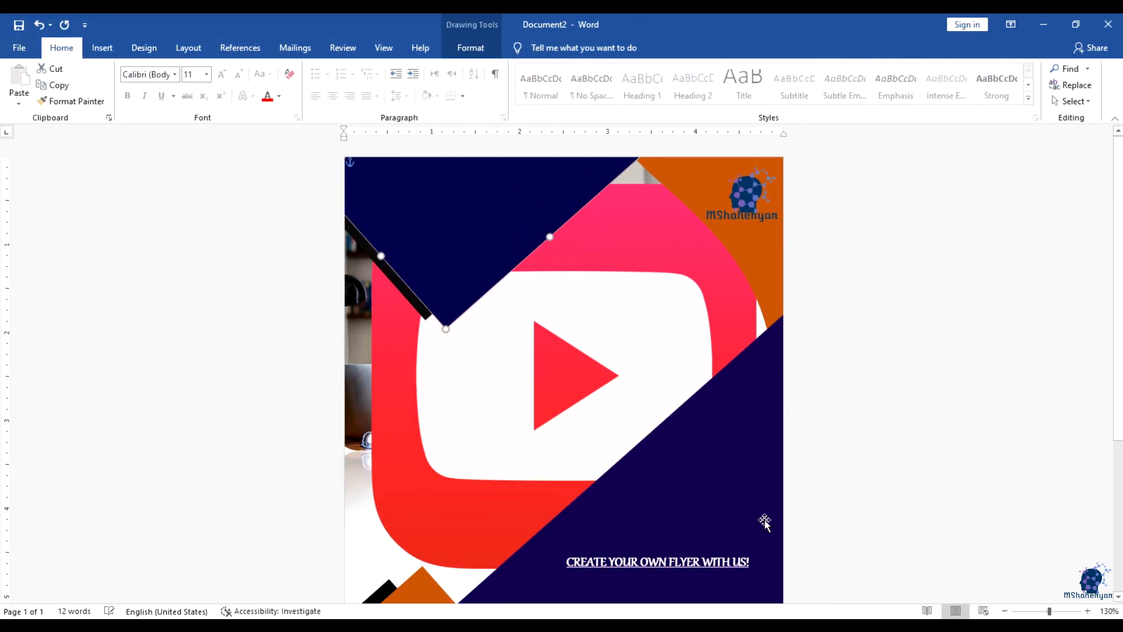
Shrink the YouTube picture proportionally to about half the page width
{"action": "scroll", "coordinate": [541, 424], "scroll_direction": "down", "scroll_amount": 2}
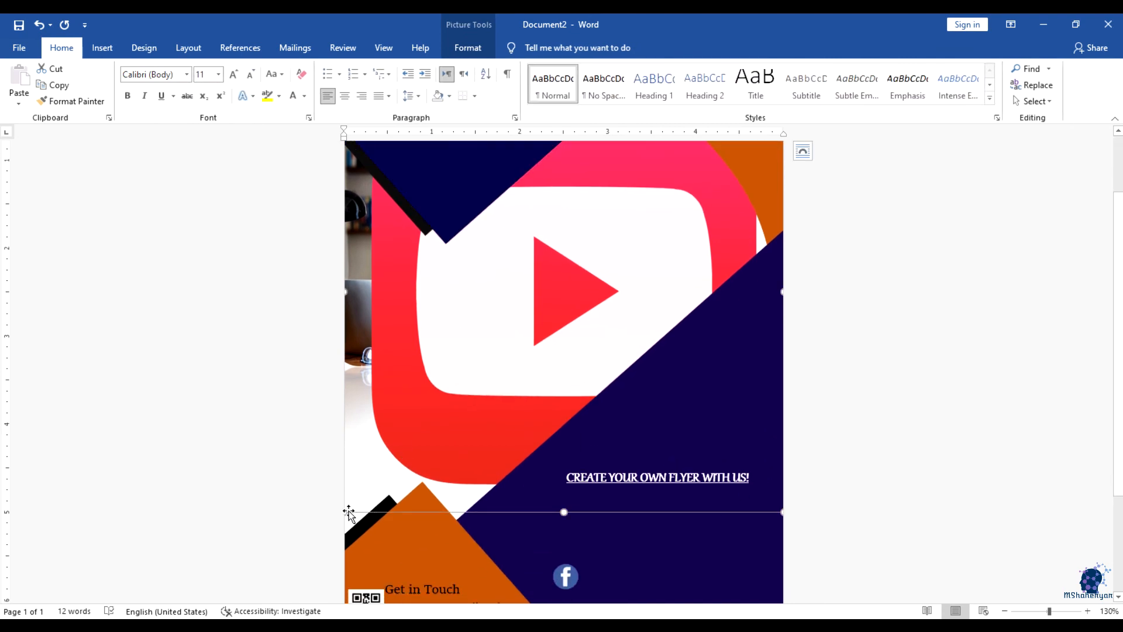
{"action": "left_click_drag", "start_coordinate": [347, 513], "coordinate": [492, 384]}
{"action": "left_click", "coordinate": [499, 310]}
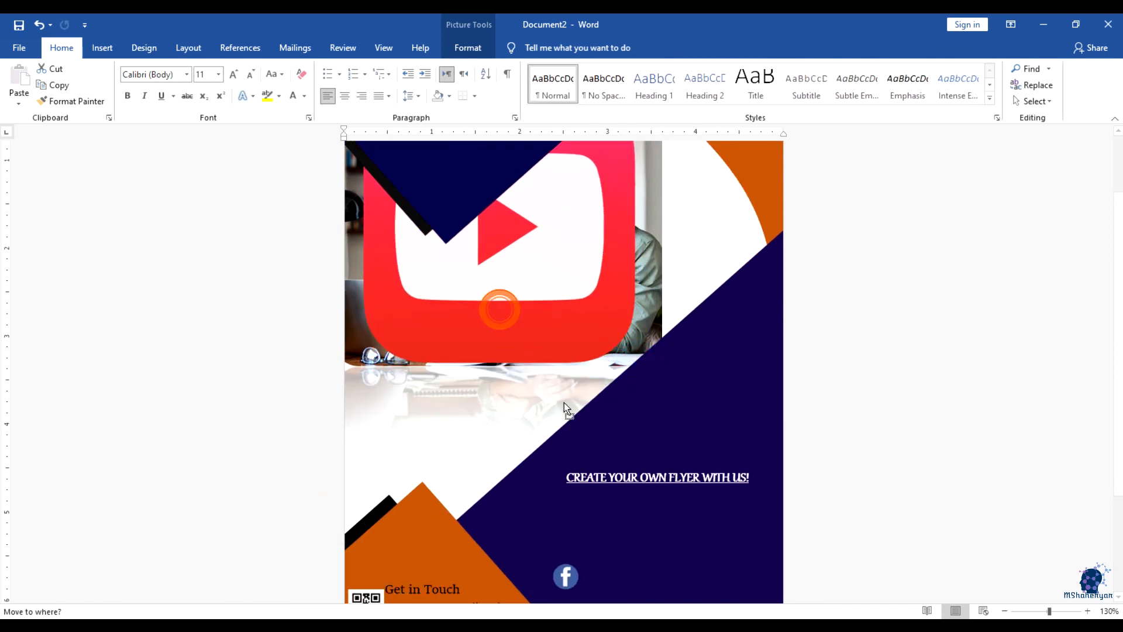
{"action": "left_click", "coordinate": [654, 386]}
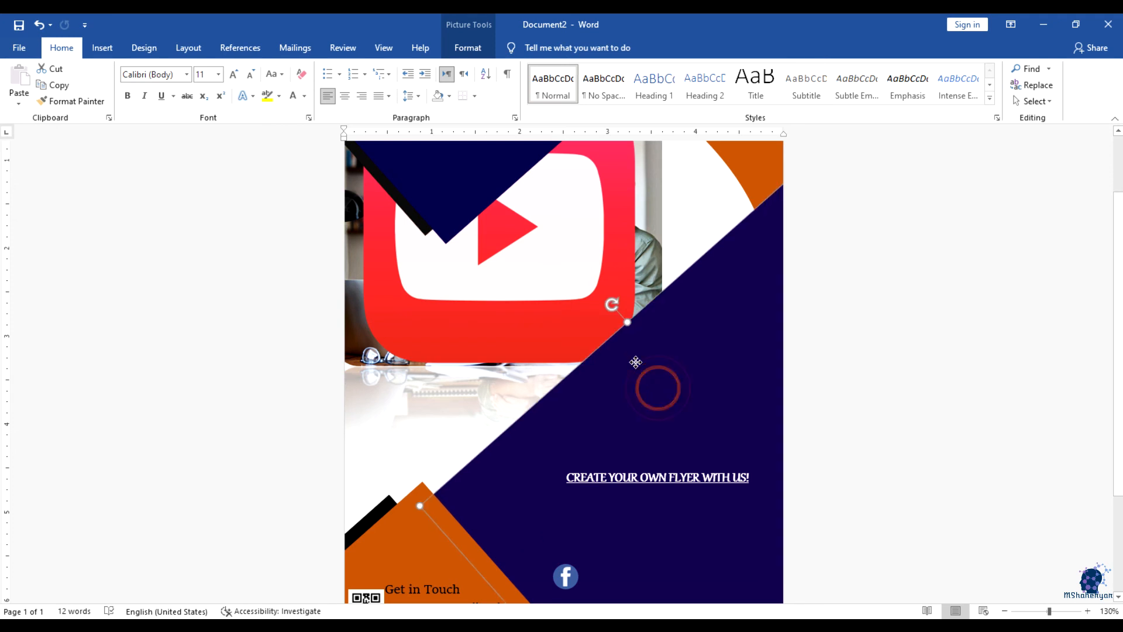
{"action": "left_click", "coordinate": [580, 262]}
{"action": "left_click_drag", "start_coordinate": [656, 383], "coordinate": [564, 292]}
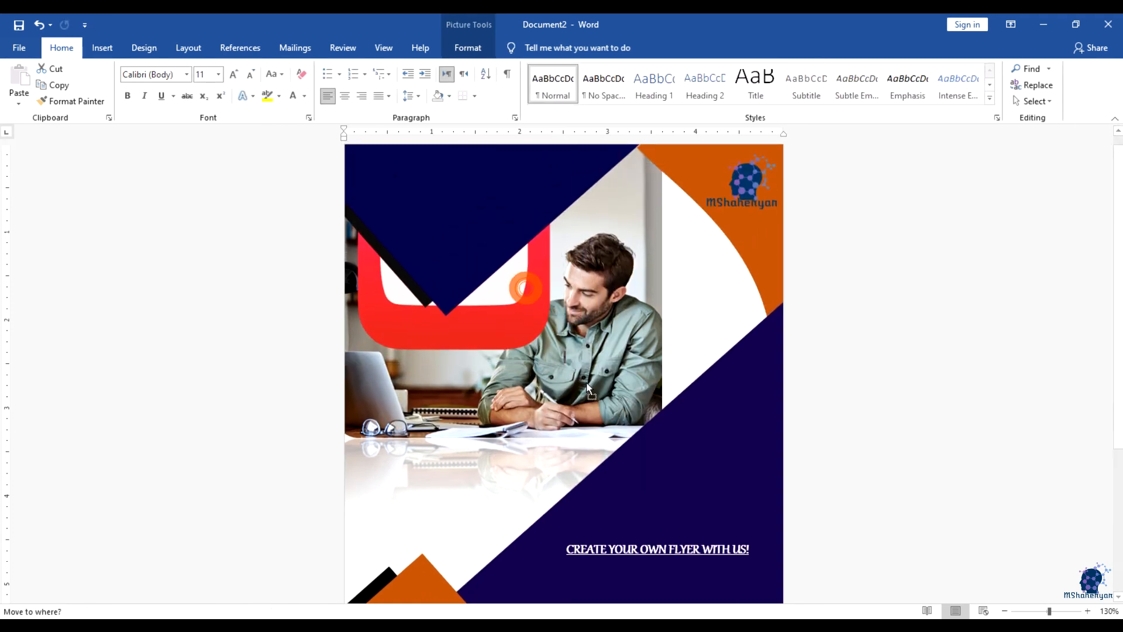
Set the YouTube logo in front of text and shrink it to about the size of the Facebook icon
{"action": "left_click_drag", "start_coordinate": [530, 294], "coordinate": [589, 153]}
{"action": "left_click", "coordinate": [587, 153]}
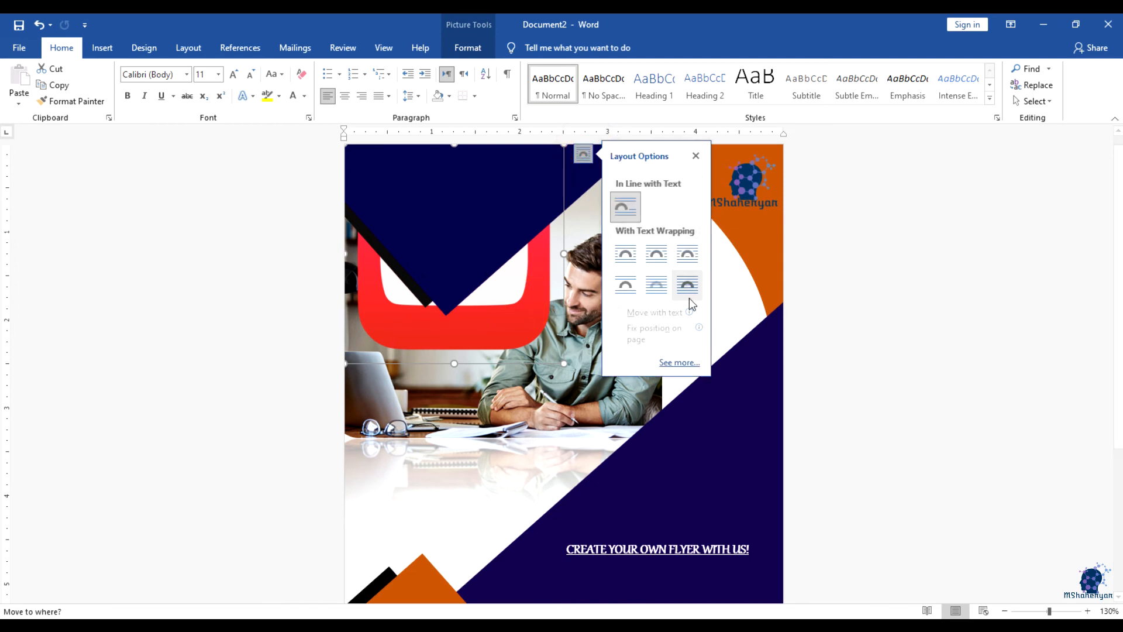
{"action": "left_click", "coordinate": [682, 283]}
{"action": "left_click_drag", "start_coordinate": [514, 281], "coordinate": [617, 420]}
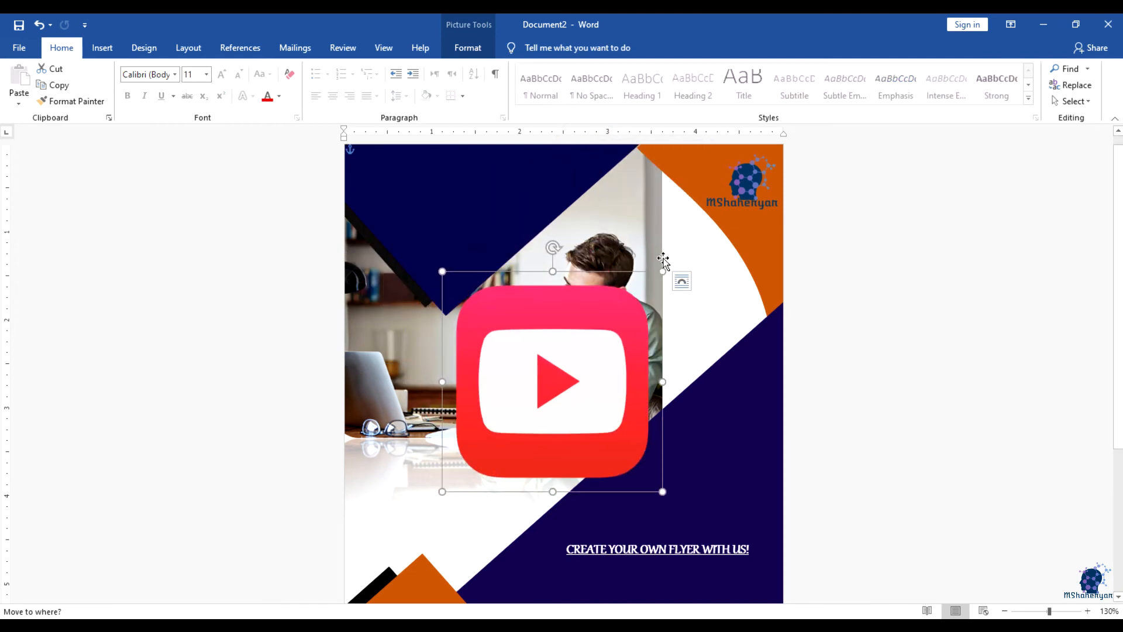
{"action": "left_click_drag", "start_coordinate": [628, 290], "coordinate": [486, 448]}
Place the YouTube icon on the indigo shape just below the heading and align the Facebook icon directly beneath it
{"action": "scroll", "coordinate": [486, 448], "scroll_direction": "down", "scroll_amount": 3}
{"action": "scroll", "coordinate": [495, 289], "scroll_direction": "down", "scroll_amount": 2}
{"action": "left_click_drag", "start_coordinate": [472, 263], "coordinate": [551, 376]}
{"action": "left_click", "coordinate": [568, 444]}
{"action": "left_click_drag", "start_coordinate": [568, 444], "coordinate": [553, 416]}
{"action": "left_click", "coordinate": [588, 383]}
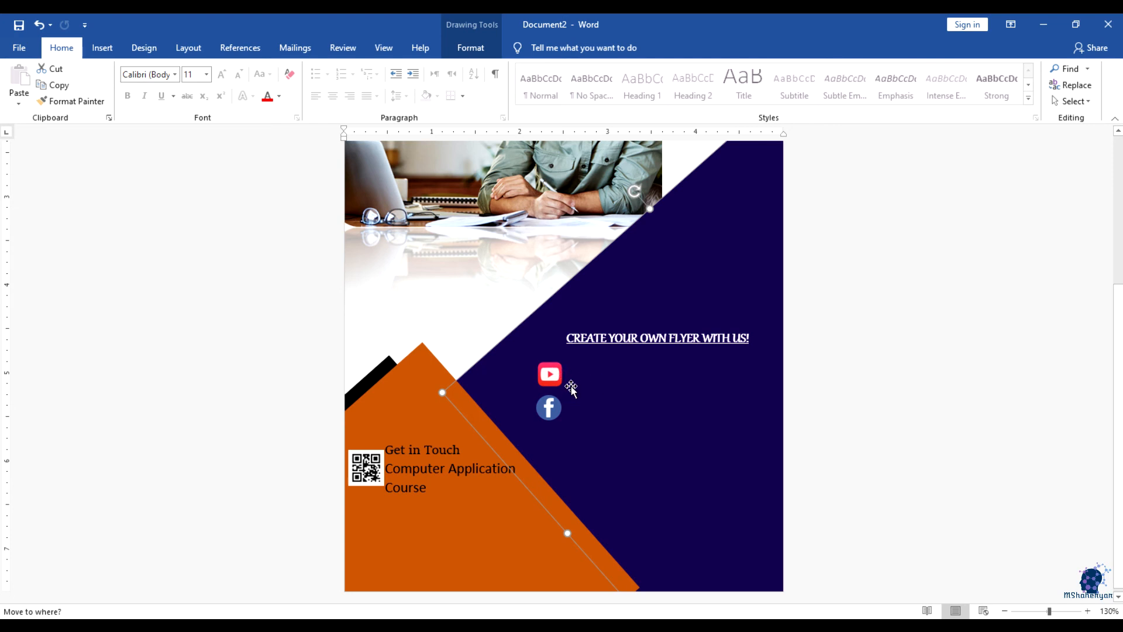
Duplicate the "CREATE YOUR OWN FLYER WITH US!" text box and place the copy below the heading, beside the YouTube icon
{"action": "left_click", "coordinate": [542, 378]}
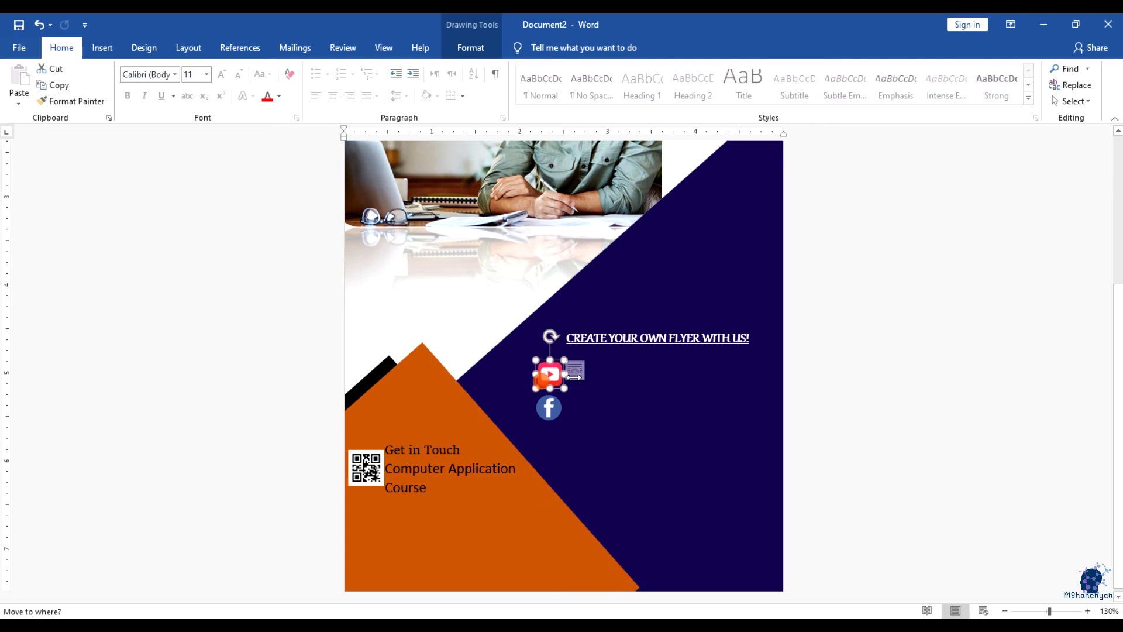
{"action": "left_click", "coordinate": [595, 369]}
{"action": "key", "text": "ctrl+z"}
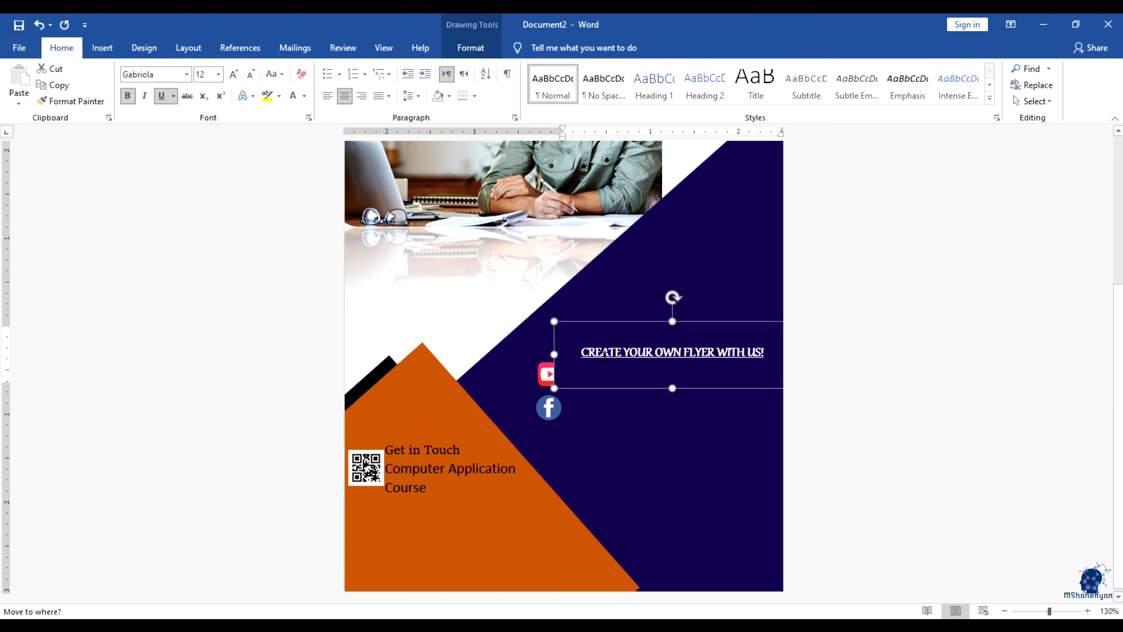
{"action": "left_click_drag", "start_coordinate": [628, 323], "coordinate": [634, 348]}
Replace the copied text box's text with the channel owner's full name and shrink the box to fit beside the YouTube icon
{"action": "left_click", "coordinate": [604, 377]}
{"action": "left_click_drag", "start_coordinate": [587, 376], "coordinate": [774, 386]}
{"action": "type", "text": "Muhammad Shaheryar"}
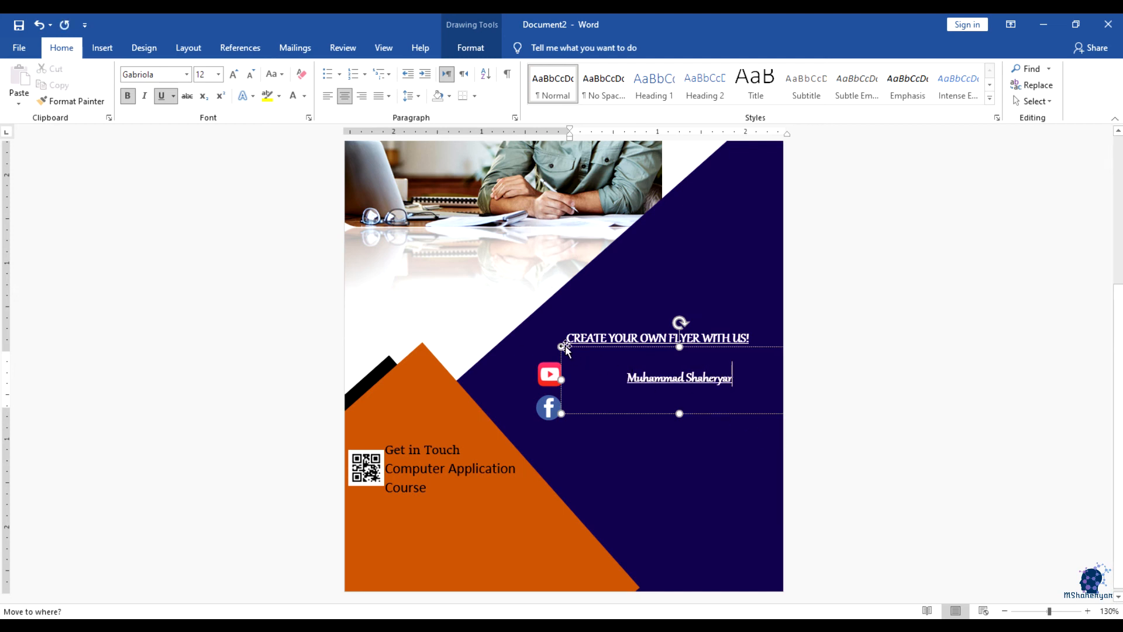
{"action": "left_click_drag", "start_coordinate": [611, 354], "coordinate": [582, 374]}
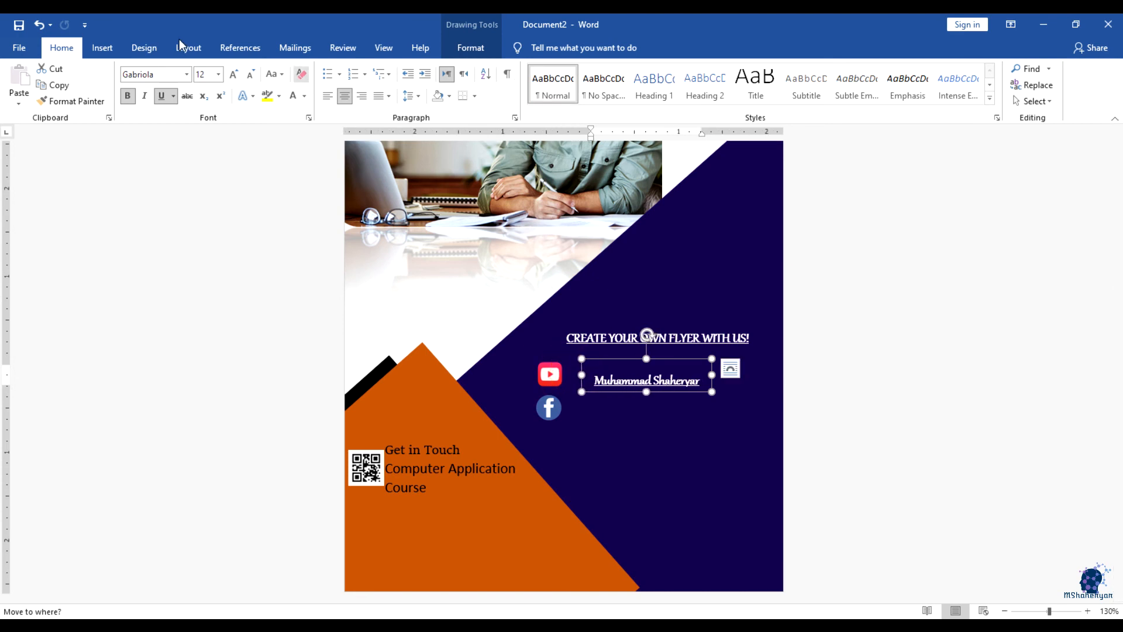
Remove the underline and bold from the name label, set it to Times New Roman at size 11, and widen its text box
{"action": "left_click", "coordinate": [219, 75]}
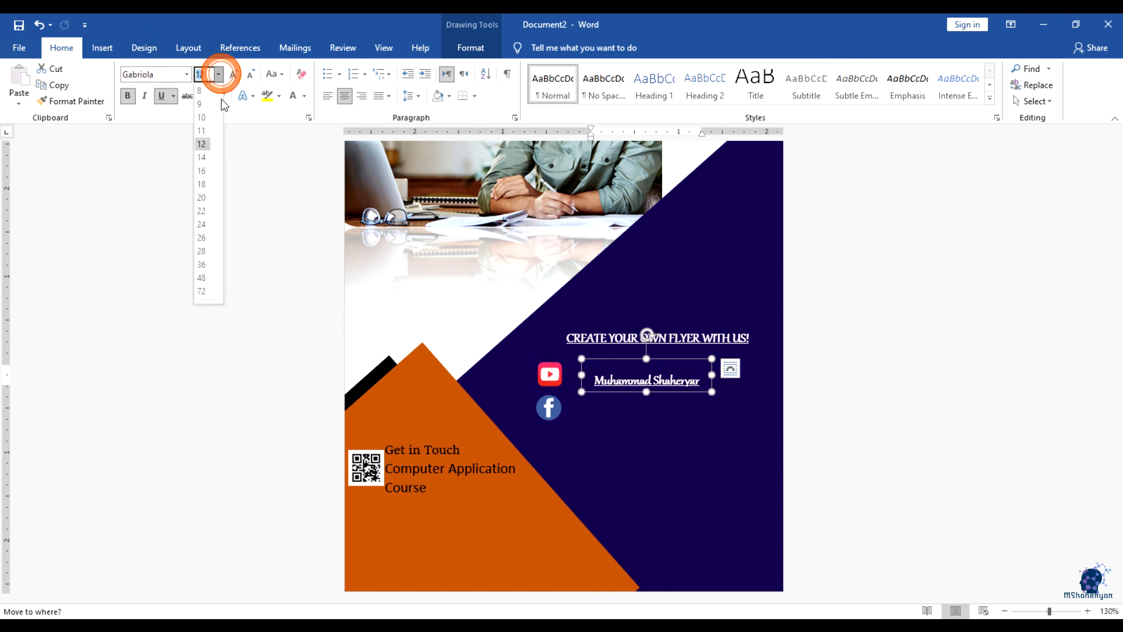
{"action": "left_click", "coordinate": [166, 97]}
{"action": "left_click", "coordinate": [127, 95]}
{"action": "left_click", "coordinate": [186, 75]}
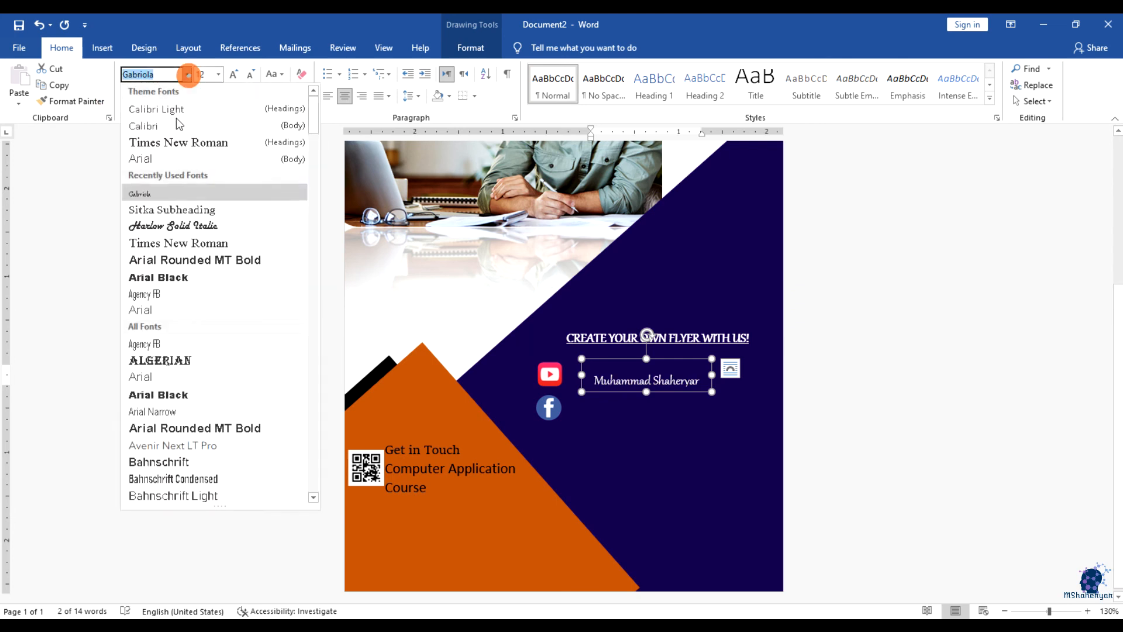
{"action": "left_click", "coordinate": [173, 144]}
{"action": "left_click", "coordinate": [711, 375]}
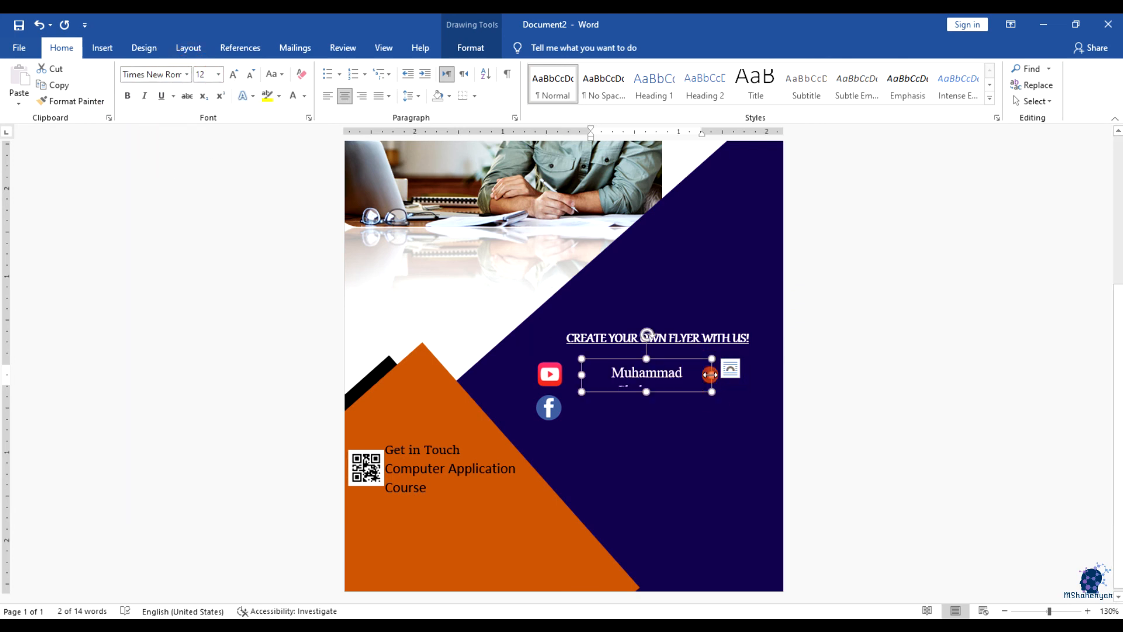
{"action": "left_click_drag", "start_coordinate": [712, 374], "coordinate": [755, 372]}
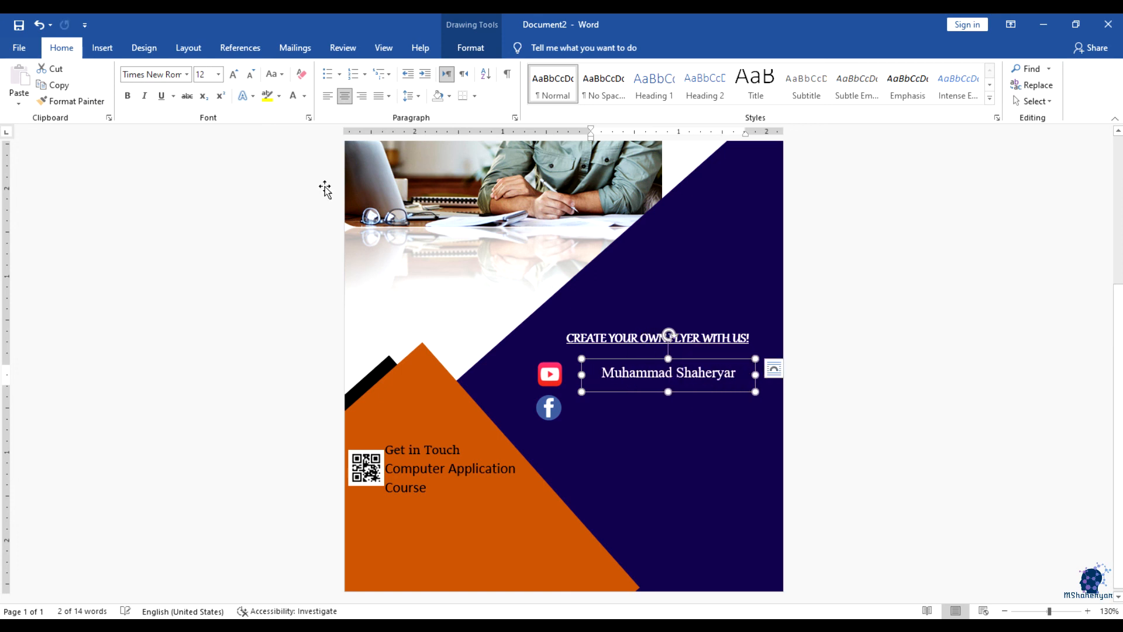
{"action": "left_click", "coordinate": [251, 73]}
Reposition the name label so its text sits directly beside the YouTube icon
{"action": "mouse_move", "coordinate": [619, 361]}
{"action": "left_mouse_down"}
{"action": "mouse_move", "coordinate": [585, 360]}
{"action": "mouse_move", "coordinate": [601, 360]}
{"action": "left_mouse_up"}
{"action": "left_click", "coordinate": [755, 380]}
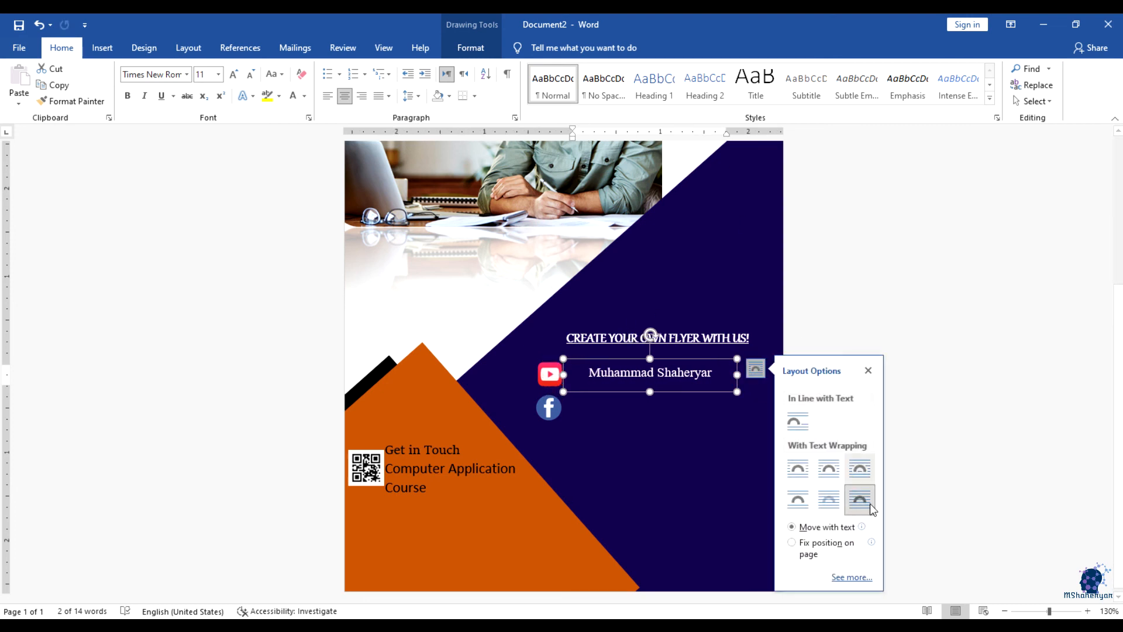
{"action": "left_click", "coordinate": [812, 507]}
{"action": "left_click_drag", "start_coordinate": [599, 361], "coordinate": [596, 359]}
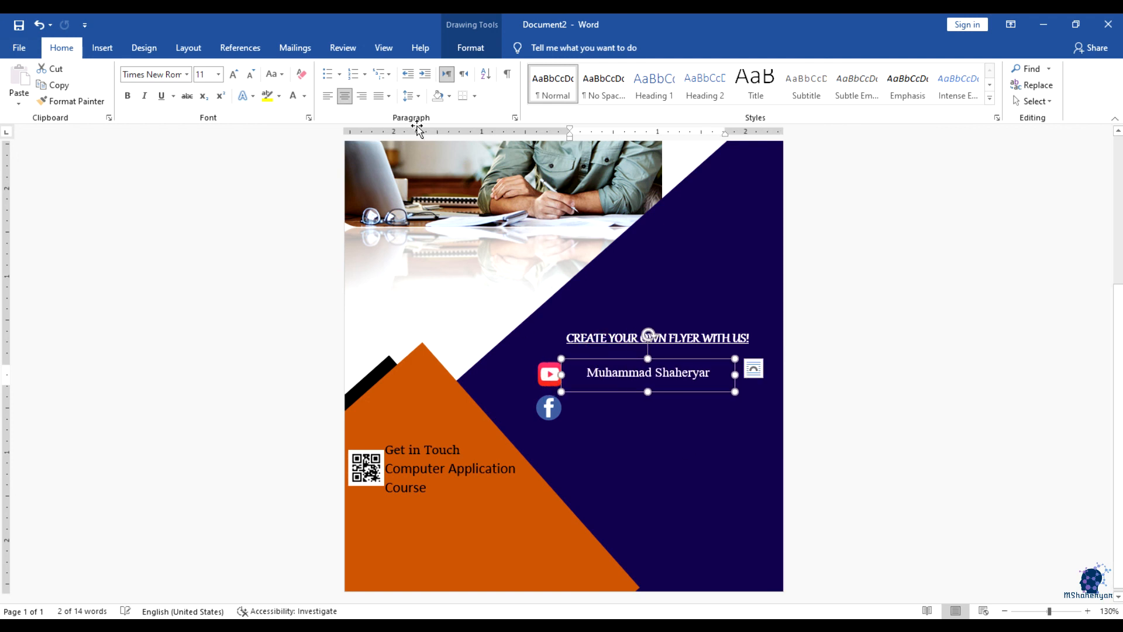
{"action": "left_click", "coordinate": [470, 47]}
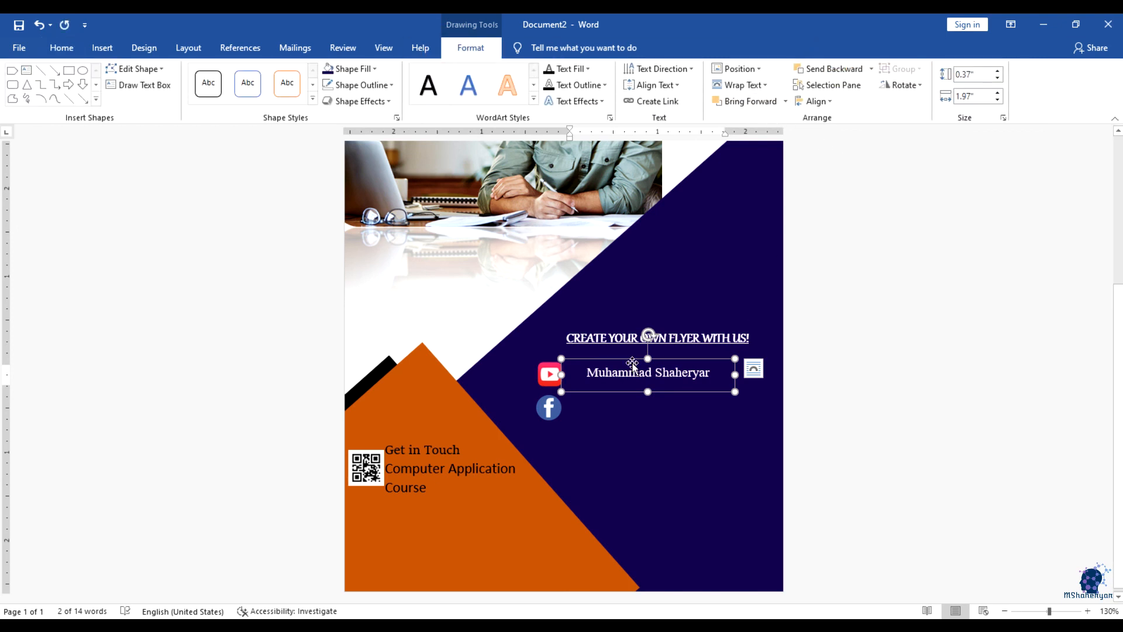
{"action": "left_click_drag", "start_coordinate": [621, 360], "coordinate": [611, 361]}
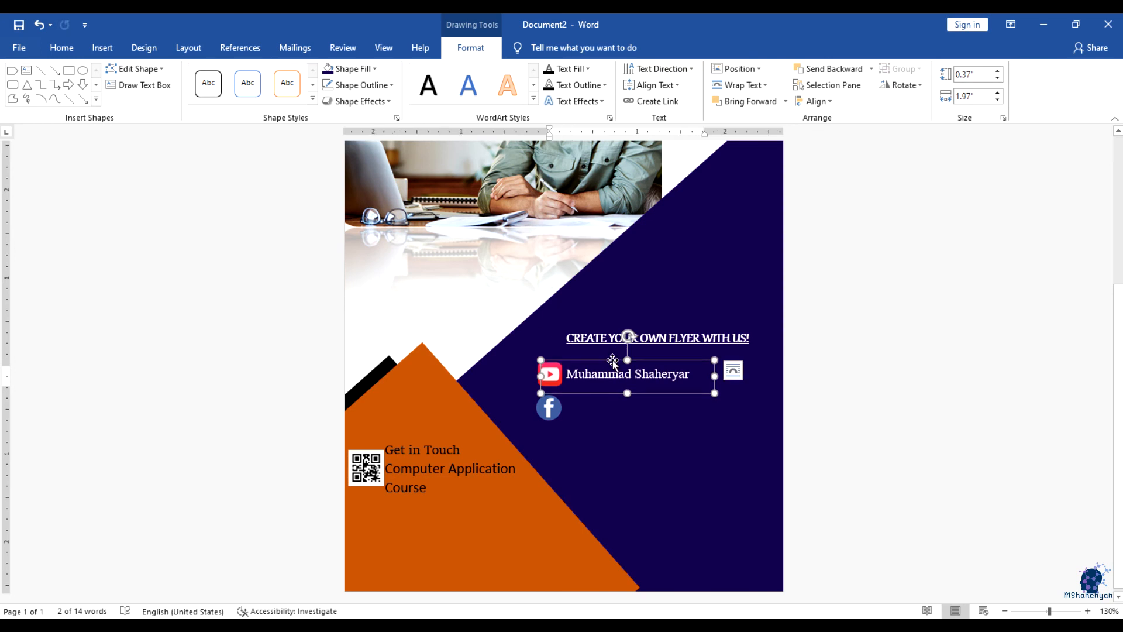
{"action": "left_click_drag", "start_coordinate": [612, 361], "coordinate": [613, 360]}
Duplicate the name label, narrow the copy to about 1.66" and place it beside the Facebook icon
{"action": "key", "text": "ctrl+d"}
{"action": "left_click_drag", "start_coordinate": [614, 377], "coordinate": [599, 396]}
{"action": "left_click", "coordinate": [831, 69]}
{"action": "left_click_drag", "start_coordinate": [541, 410], "coordinate": [584, 396]}
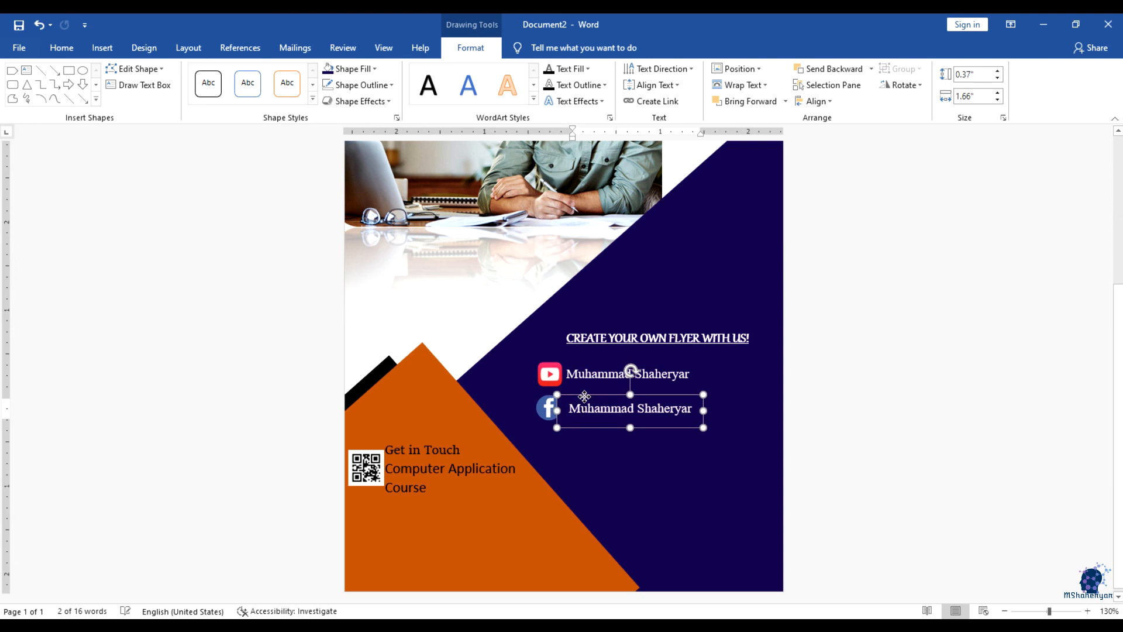
{"action": "left_click", "coordinate": [591, 454]}
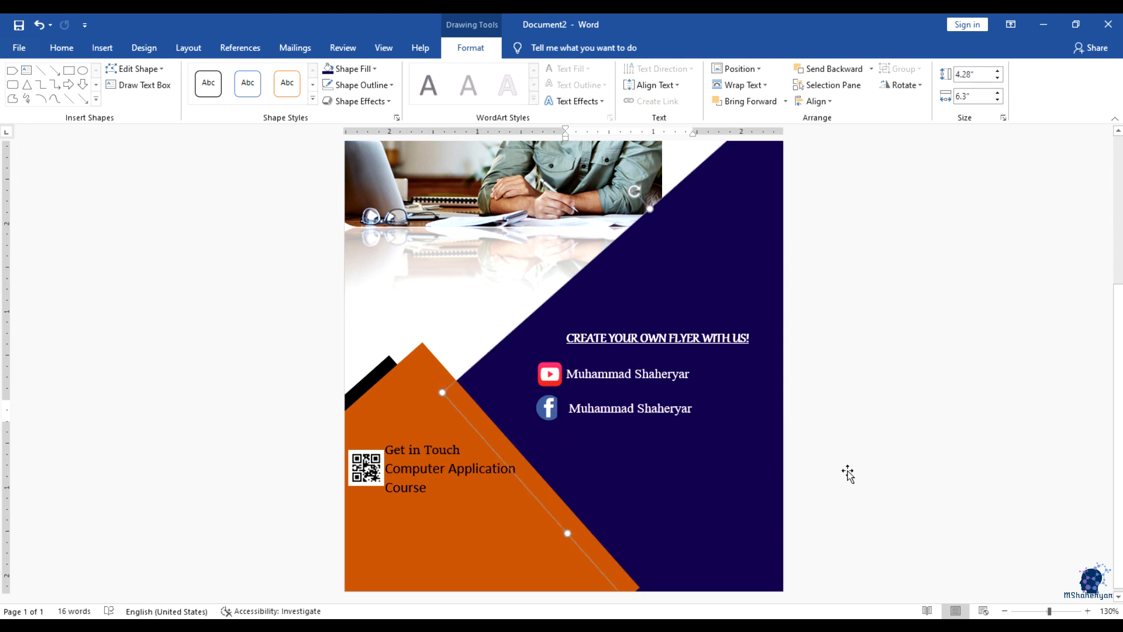
Widen the main photo to reach under the orange corner shape and slightly reduce its height
{"action": "scroll", "coordinate": [857, 444], "scroll_direction": "up", "scroll_amount": 6}
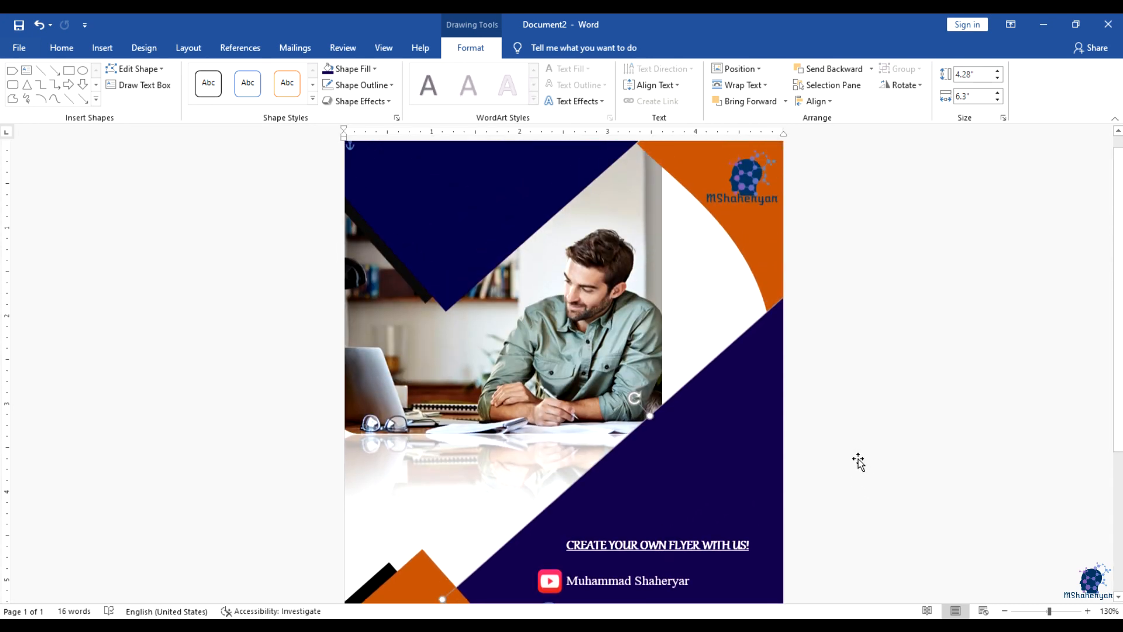
{"action": "left_click", "coordinate": [580, 324]}
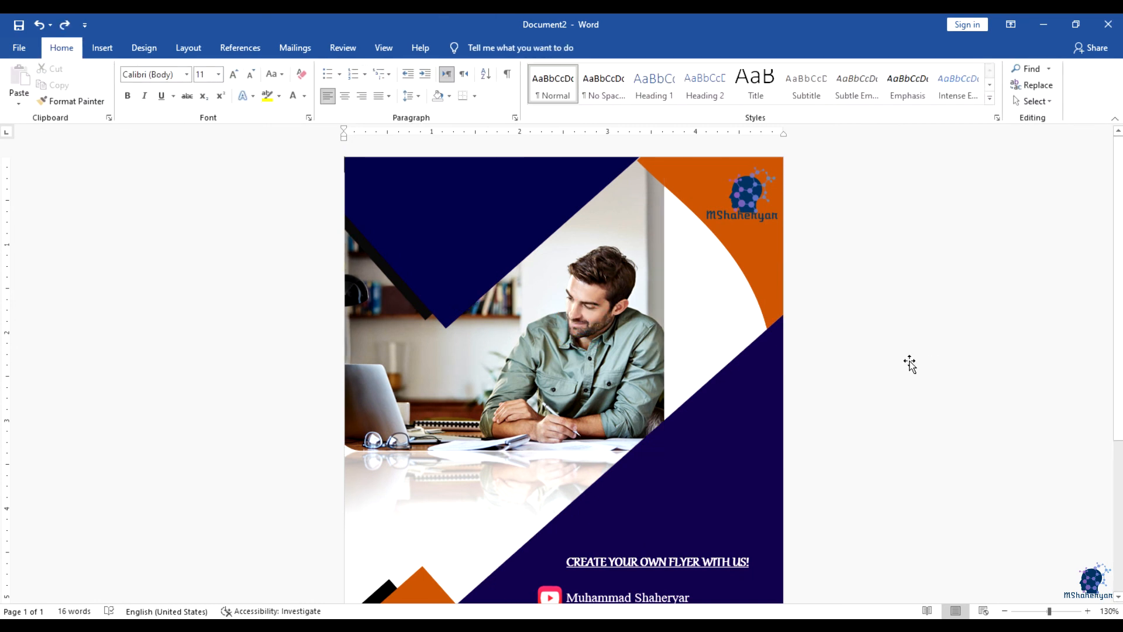
{"action": "left_click", "coordinate": [536, 290]}
{"action": "left_click_drag", "start_coordinate": [664, 304], "coordinate": [766, 317]}
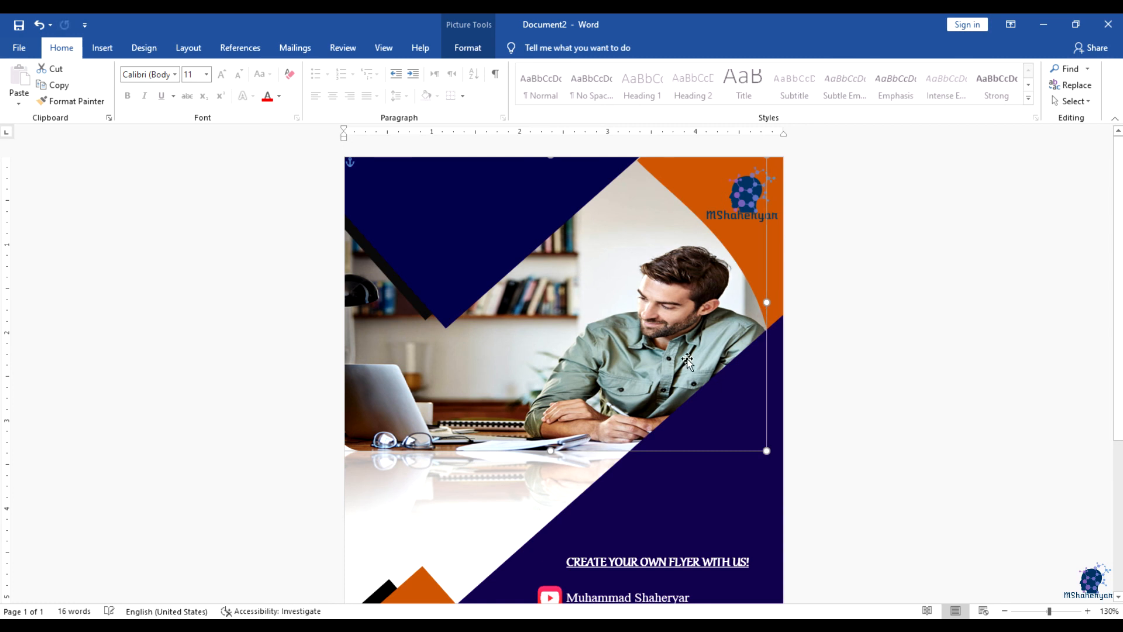
{"action": "left_click_drag", "start_coordinate": [553, 450], "coordinate": [552, 426]}
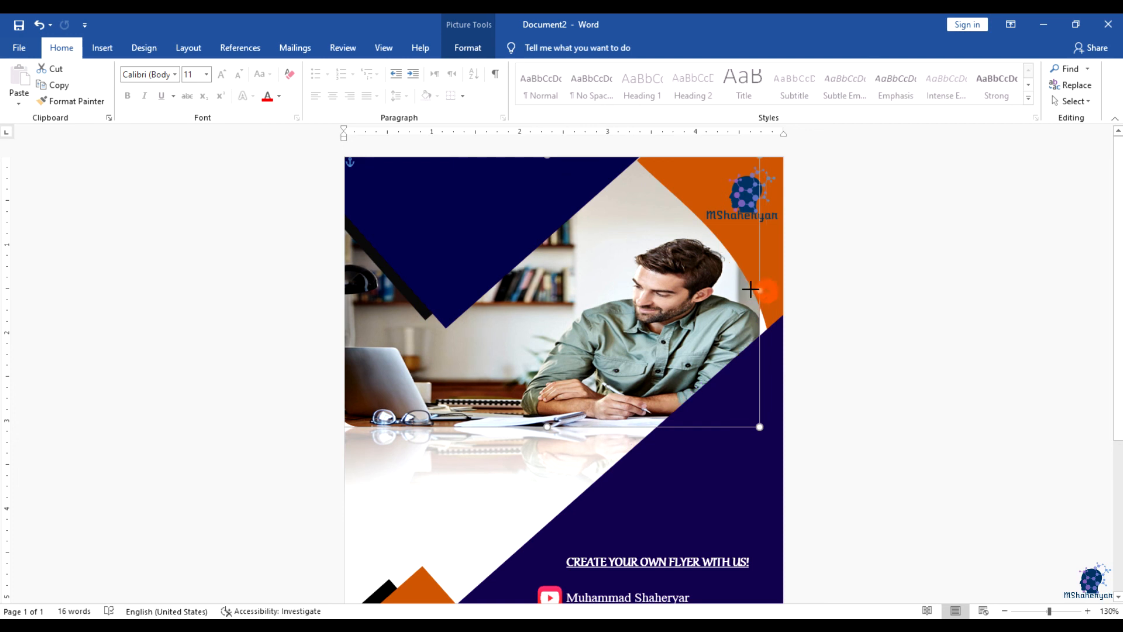
Shift the lower indigo, orange and black shapes slightly to the right, leaving a thin black band along the orange shape's upper edge
{"action": "left_click", "coordinate": [748, 420]}
{"action": "mouse_move", "coordinate": [712, 484]}
{"action": "left_mouse_down"}
{"action": "mouse_move", "coordinate": [739, 494]}
{"action": "mouse_move", "coordinate": [743, 455]}
{"action": "left_mouse_up"}
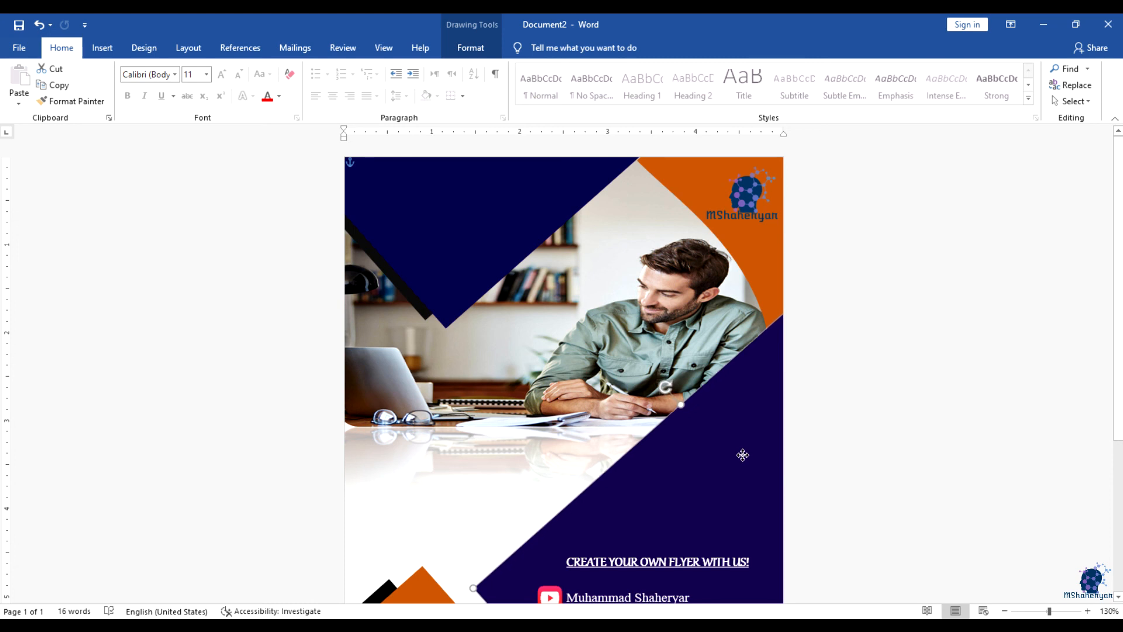
{"action": "scroll", "coordinate": [855, 420], "scroll_direction": "down", "scroll_amount": 5}
{"action": "left_click", "coordinate": [515, 517]}
{"action": "left_click_drag", "start_coordinate": [516, 508], "coordinate": [551, 510]}
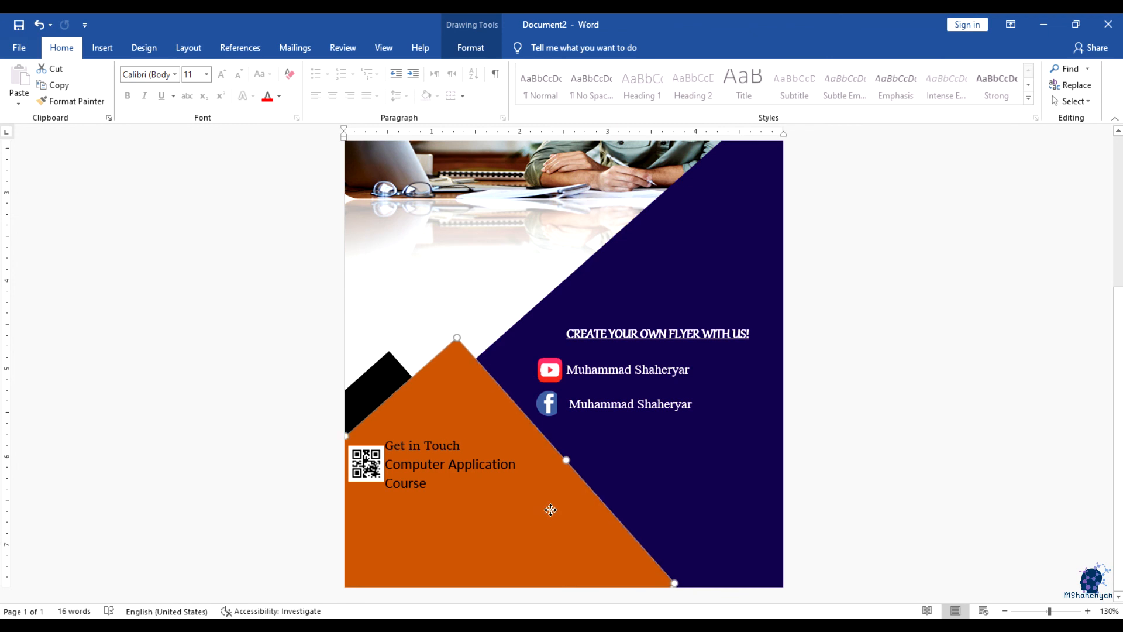
{"action": "left_click_drag", "start_coordinate": [382, 384], "coordinate": [416, 386]}
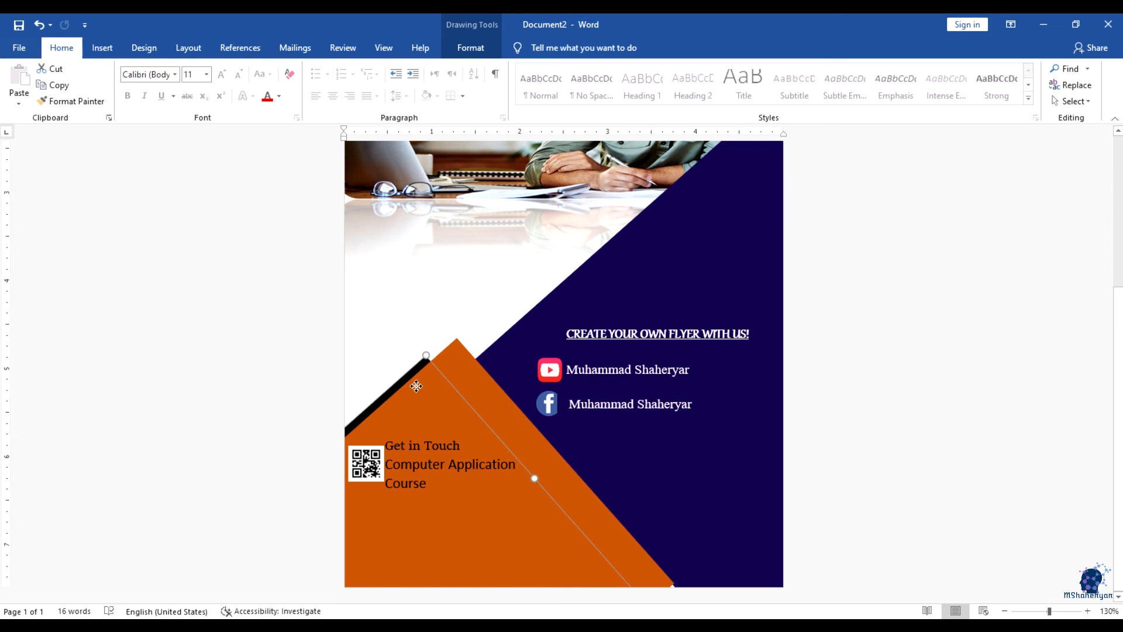
{"action": "left_click", "coordinate": [1023, 370]}
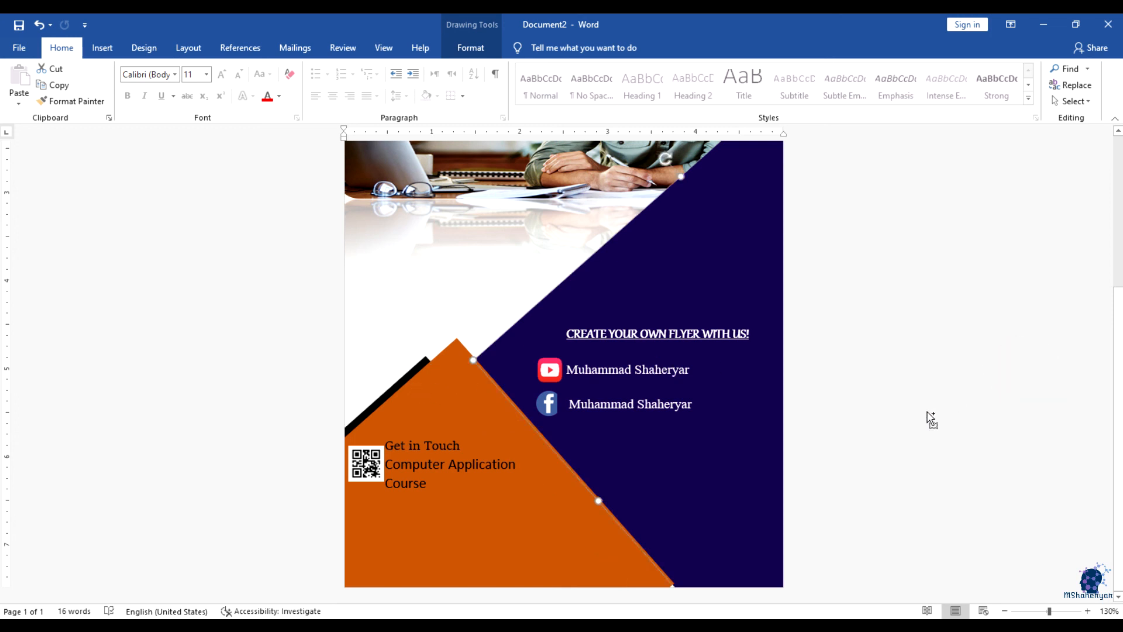
Check the flyer's full-page layout in the print preview
{"action": "key", "text": "ctrl+p"}
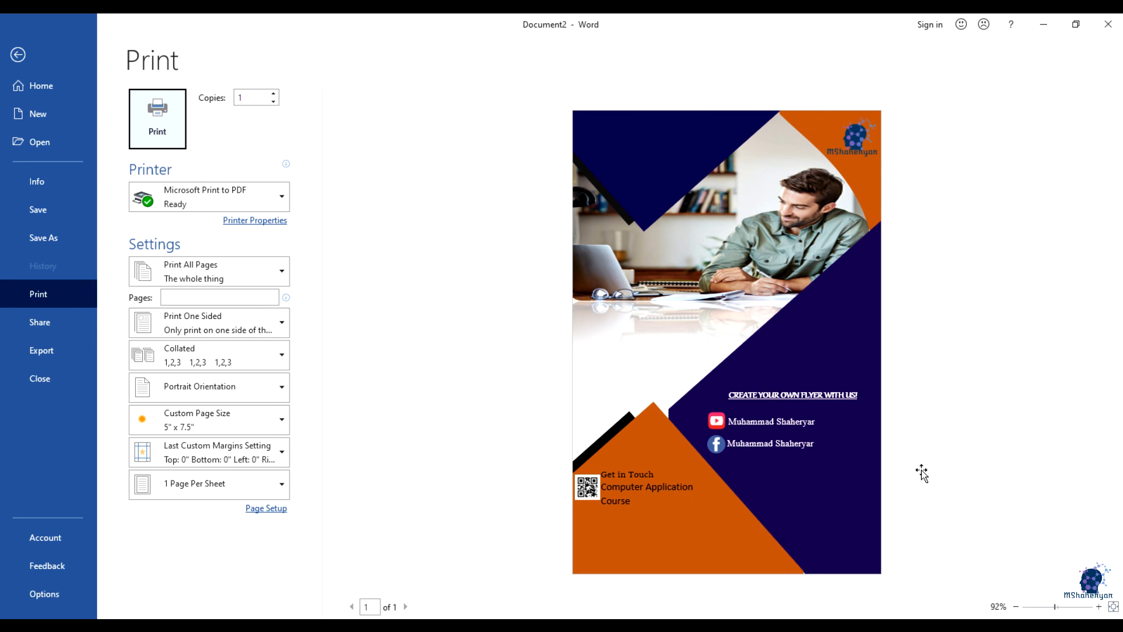
{"action": "key", "text": "Escape"}
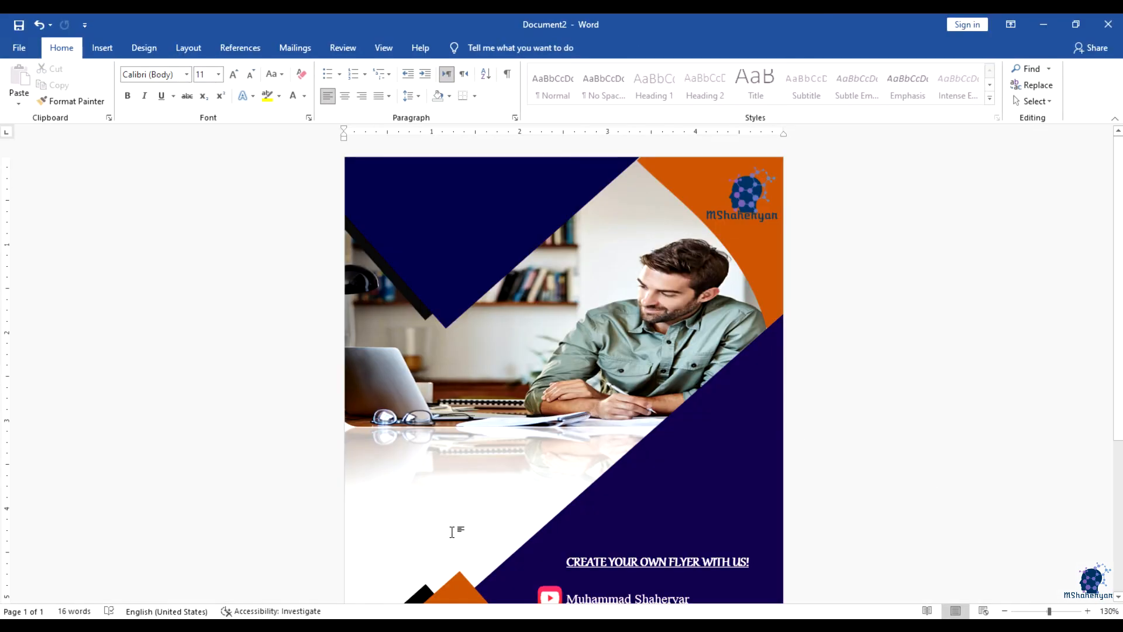
{"action": "scroll", "coordinate": [450, 394], "scroll_direction": "down", "scroll_amount": 2}
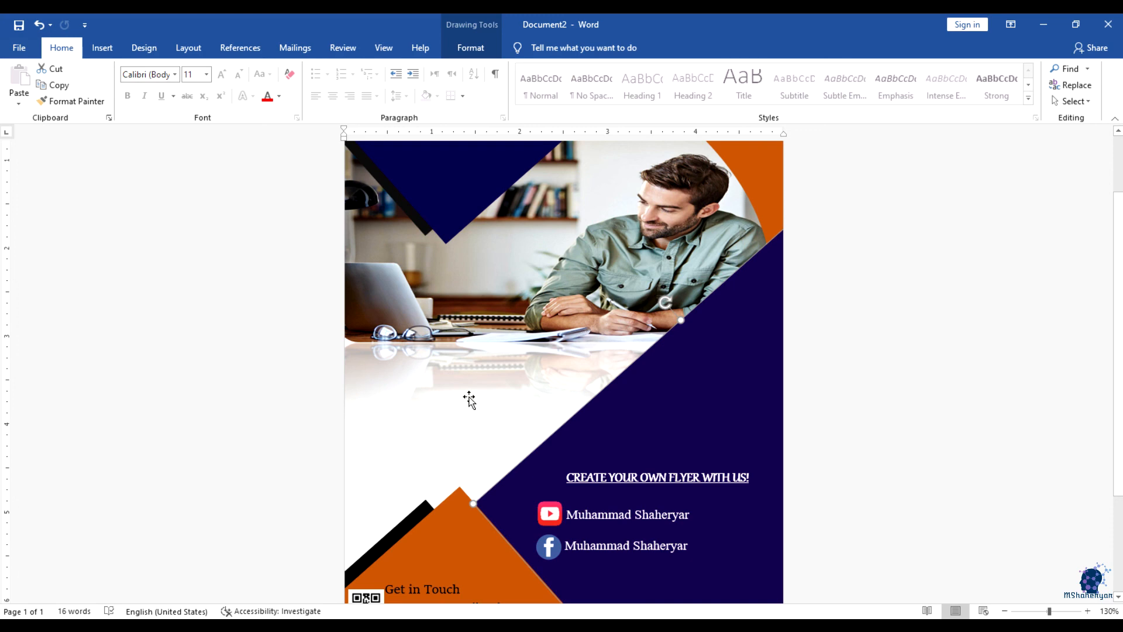
Insert the desktop picture of the young man at a home office laptop and crop it to an oval shape
{"action": "left_click", "coordinate": [102, 47]}
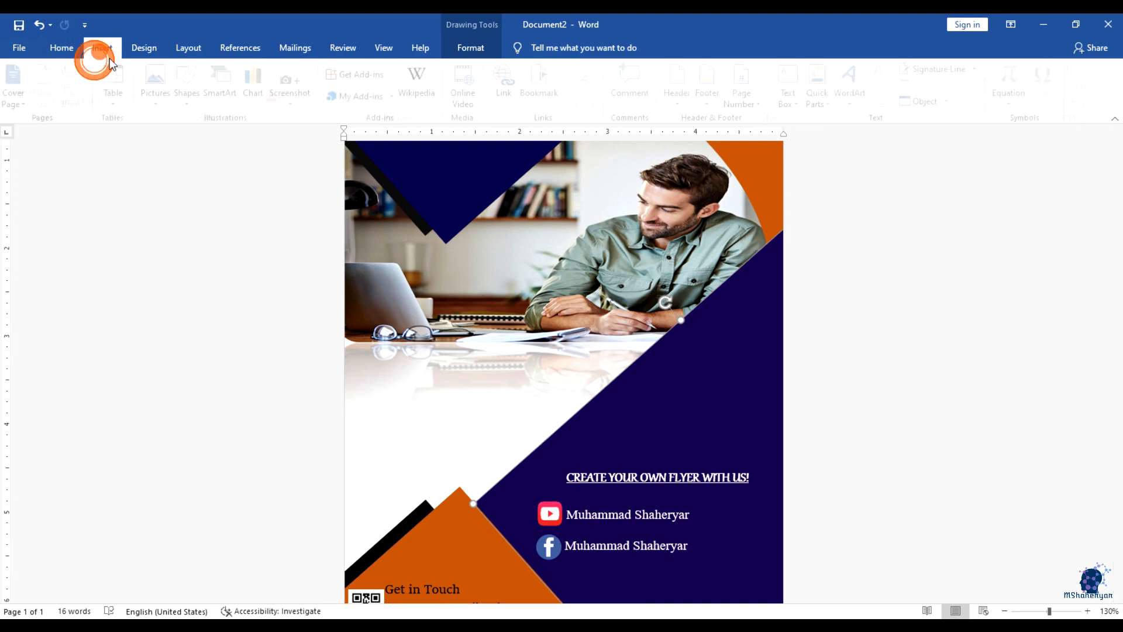
{"action": "left_click", "coordinate": [160, 104]}
{"action": "left_click", "coordinate": [182, 134]}
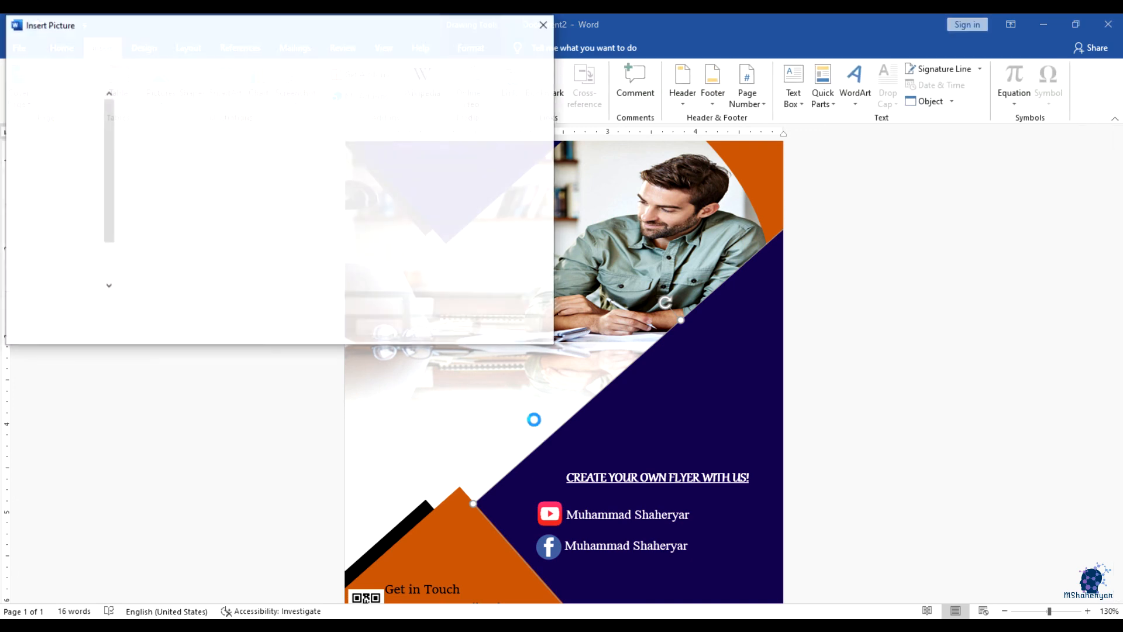
{"action": "double_click", "coordinate": [253, 140]}
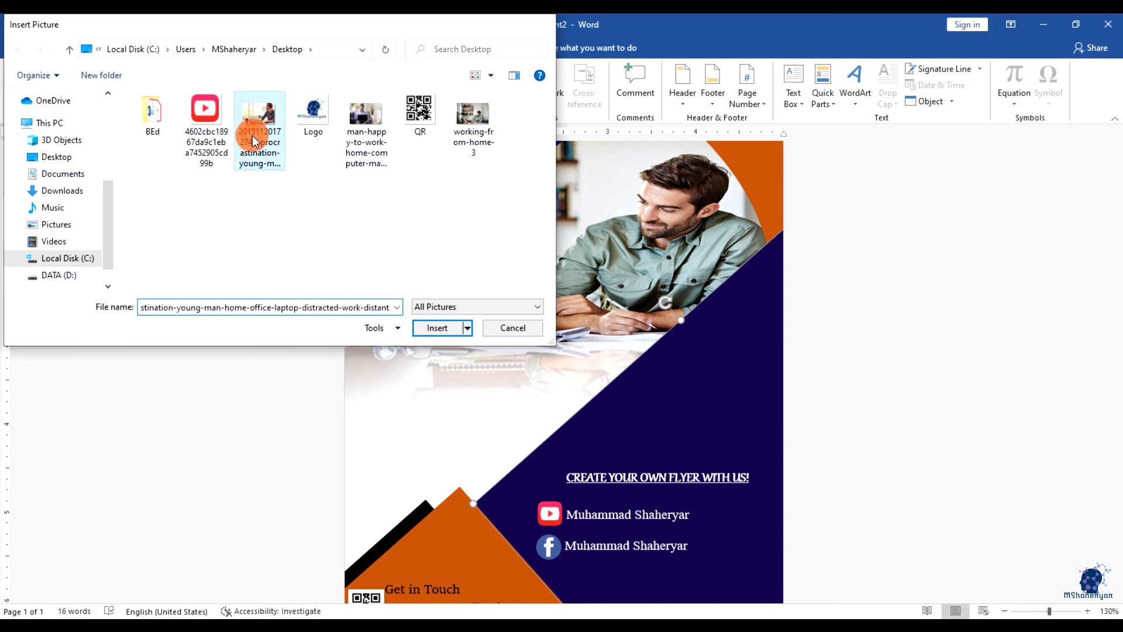
{"action": "left_click", "coordinate": [522, 287]}
{"action": "left_click", "coordinate": [949, 95]}
{"action": "left_click", "coordinate": [959, 136]}
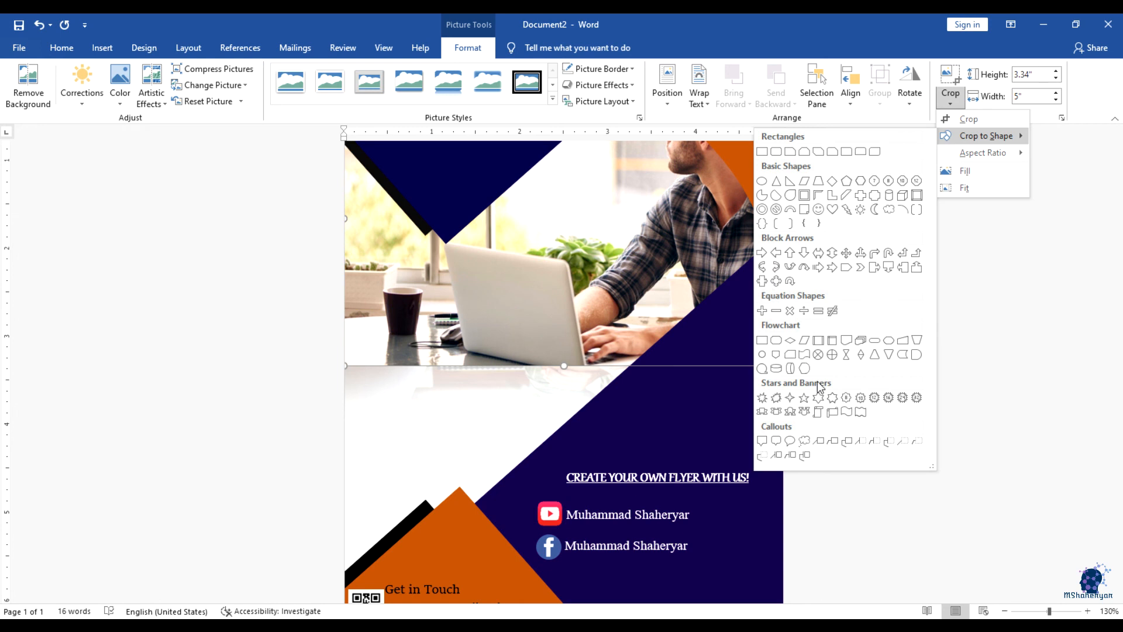
{"action": "left_click", "coordinate": [804, 196]}
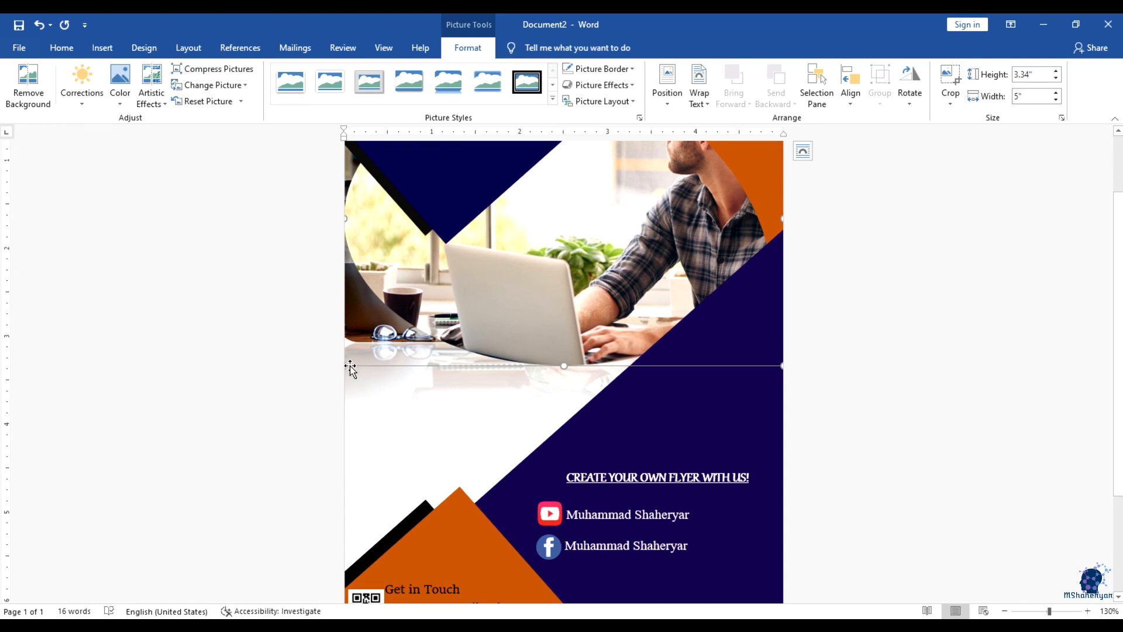
Reduce the oval picture's size and set its text wrapping to In Front of Text
{"action": "left_click_drag", "start_coordinate": [444, 344], "coordinate": [484, 331]}
{"action": "scroll", "coordinate": [526, 292], "scroll_direction": "up", "scroll_amount": 2}
{"action": "left_click_drag", "start_coordinate": [569, 247], "coordinate": [568, 308]}
{"action": "left_click", "coordinate": [755, 152]}
{"action": "left_click", "coordinate": [855, 285]}
Shrink the oval picture to about 1.41" by 1.05" and place it at the page's left edge, just above the black and orange shapes
{"action": "left_click_drag", "start_coordinate": [699, 206], "coordinate": [680, 294]}
{"action": "left_click_drag", "start_coordinate": [714, 234], "coordinate": [409, 498]}
{"action": "left_click_drag", "start_coordinate": [469, 471], "coordinate": [427, 446]}
{"action": "mouse_move", "coordinate": [498, 446]}
{"action": "left_mouse_down"}
{"action": "mouse_move", "coordinate": [504, 431]}
{"action": "mouse_move", "coordinate": [441, 466]}
{"action": "mouse_move", "coordinate": [511, 427]}
{"action": "mouse_move", "coordinate": [608, 322]}
{"action": "mouse_move", "coordinate": [454, 423]}
{"action": "mouse_move", "coordinate": [483, 457]}
{"action": "left_mouse_up"}
{"action": "left_click_drag", "start_coordinate": [415, 490], "coordinate": [345, 553]}
{"action": "scroll", "coordinate": [1058, 321], "scroll_direction": "down", "scroll_amount": 4}
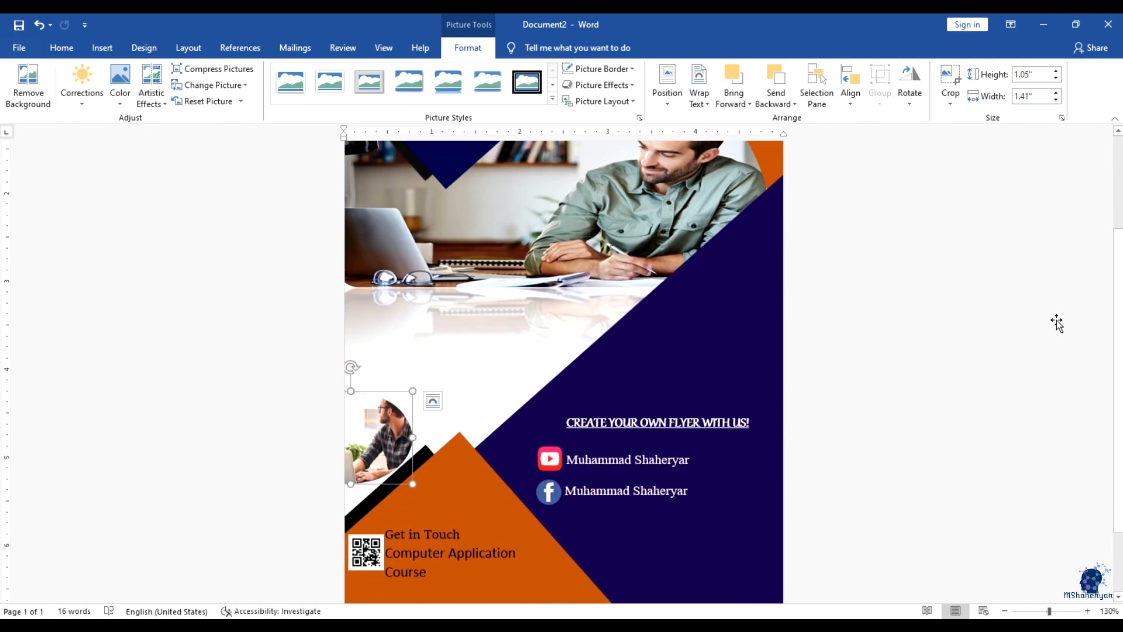
Check the flyer with the added oval picture in the print preview
{"action": "key", "text": "ctrl+p"}
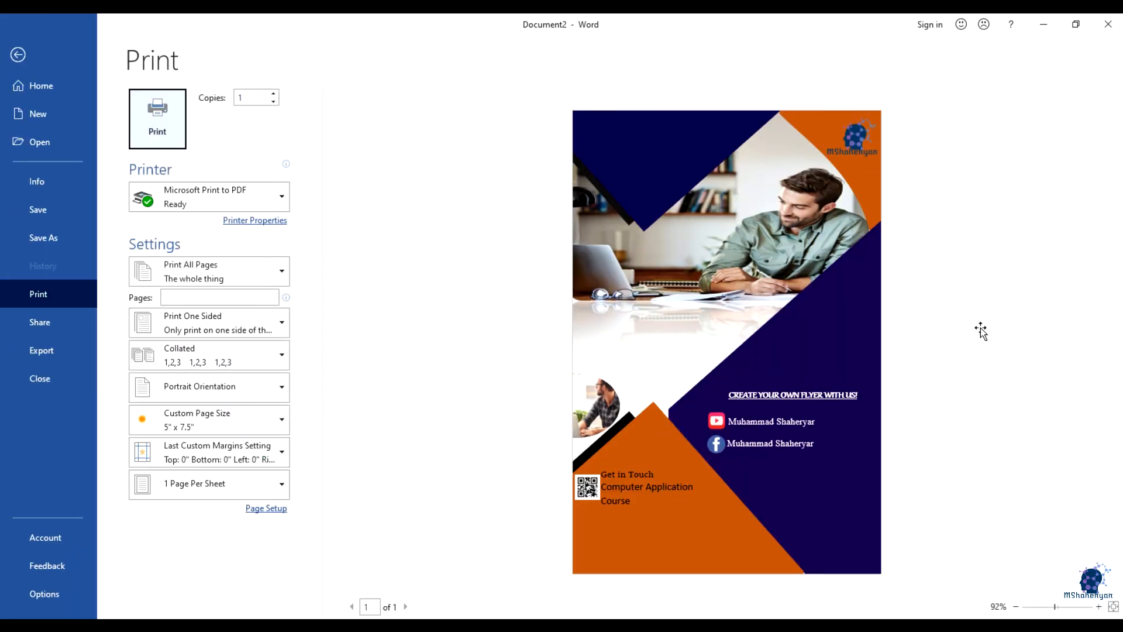
{"action": "key", "text": "Escape"}
{"action": "scroll", "coordinate": [493, 266], "scroll_direction": "up", "scroll_amount": 4}
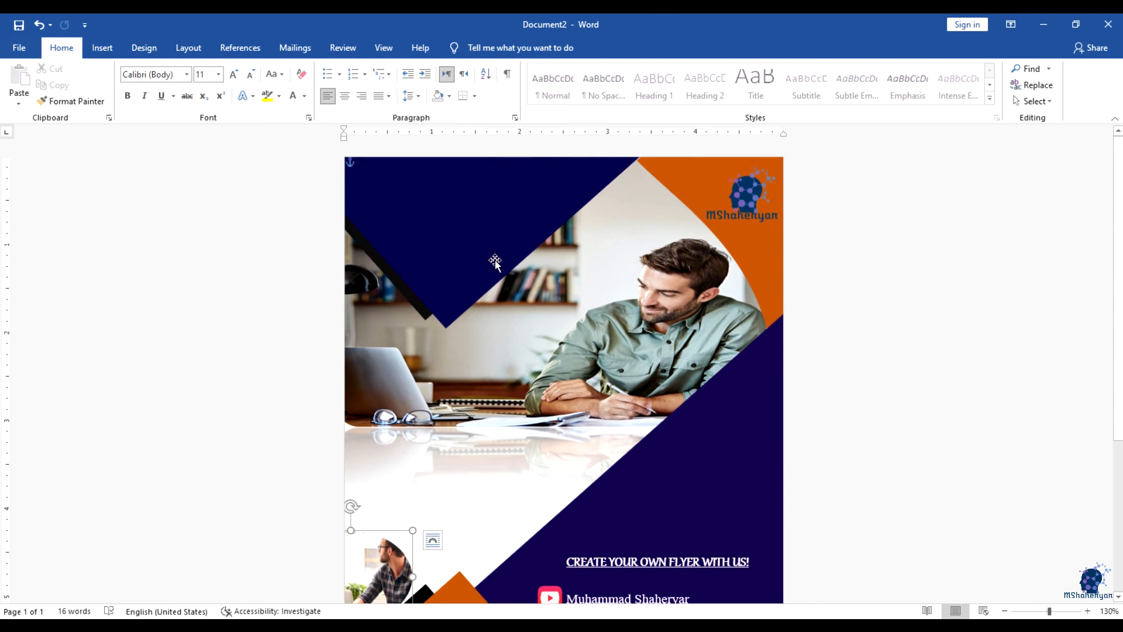
Look over the finished flyer from the upper shapes and photo down to the social media labels and QR code
{"action": "left_click", "coordinate": [490, 215]}
{"action": "scroll", "coordinate": [547, 279], "scroll_direction": "down", "scroll_amount": 1}
{"action": "scroll", "coordinate": [543, 284], "scroll_direction": "up", "scroll_amount": 1}
{"action": "scroll", "coordinate": [662, 285], "scroll_direction": "down", "scroll_amount": 2}
{"action": "scroll", "coordinate": [526, 187], "scroll_direction": "up", "scroll_amount": 2}
{"action": "scroll", "coordinate": [800, 421], "scroll_direction": "down", "scroll_amount": 2}
{"action": "scroll", "coordinate": [732, 383], "scroll_direction": "up", "scroll_amount": 2}
{"action": "scroll", "coordinate": [766, 362], "scroll_direction": "down", "scroll_amount": 3}
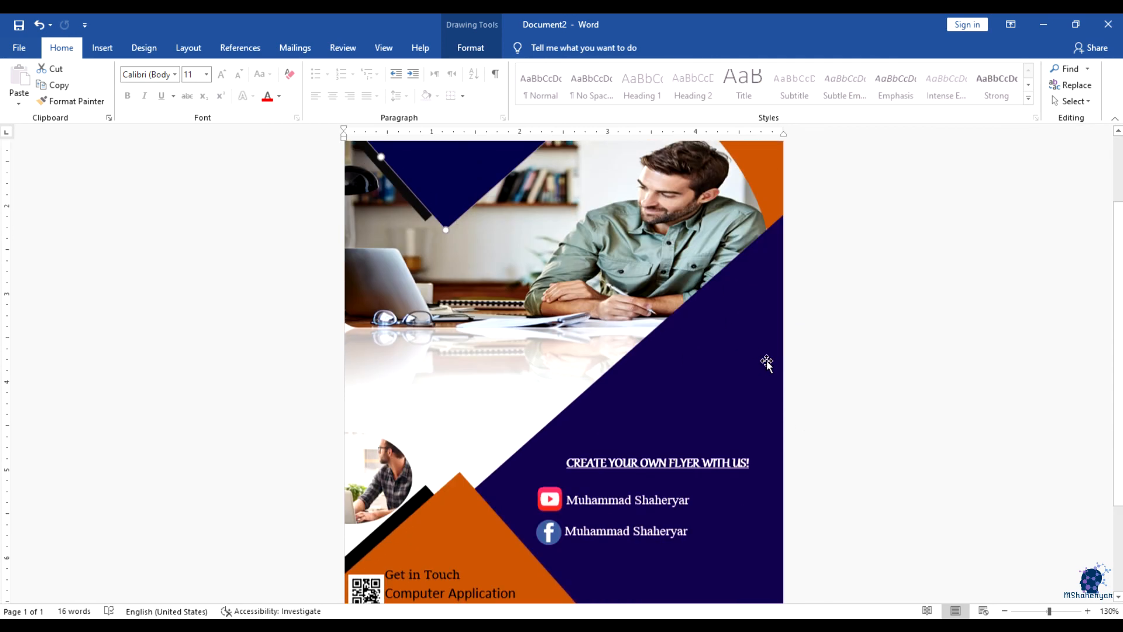
{"action": "scroll", "coordinate": [634, 440], "scroll_direction": "up", "scroll_amount": 2}
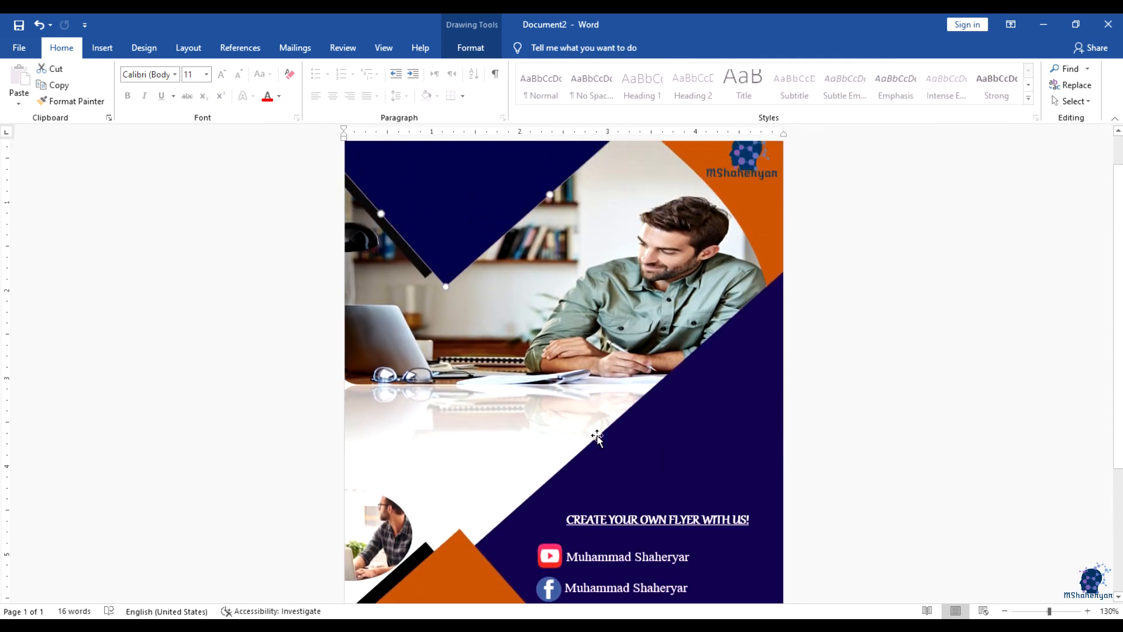
{"action": "scroll", "coordinate": [596, 436], "scroll_direction": "up", "scroll_amount": 1}
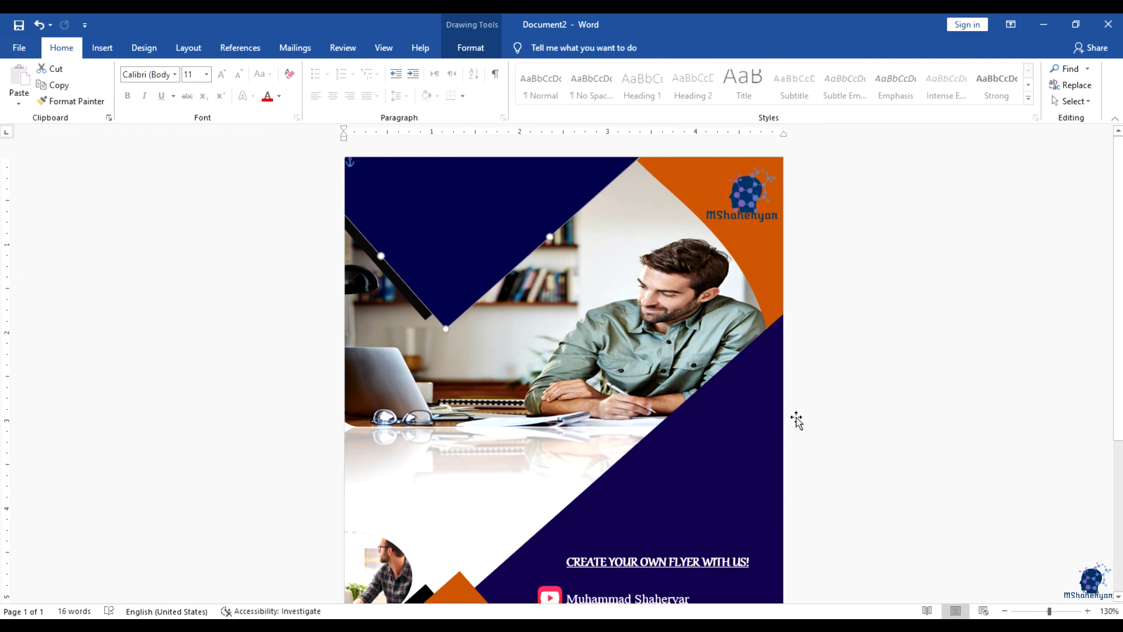
{"action": "scroll", "coordinate": [837, 448], "scroll_direction": "down", "scroll_amount": 2}
{"action": "scroll", "coordinate": [837, 449], "scroll_direction": "up", "scroll_amount": 1}
{"action": "scroll", "coordinate": [837, 448], "scroll_direction": "down", "scroll_amount": 1}
{"action": "scroll", "coordinate": [819, 449], "scroll_direction": "down", "scroll_amount": 3}
{"action": "scroll", "coordinate": [849, 454], "scroll_direction": "up", "scroll_amount": 3}
{"action": "scroll", "coordinate": [842, 459], "scroll_direction": "up", "scroll_amount": 3}
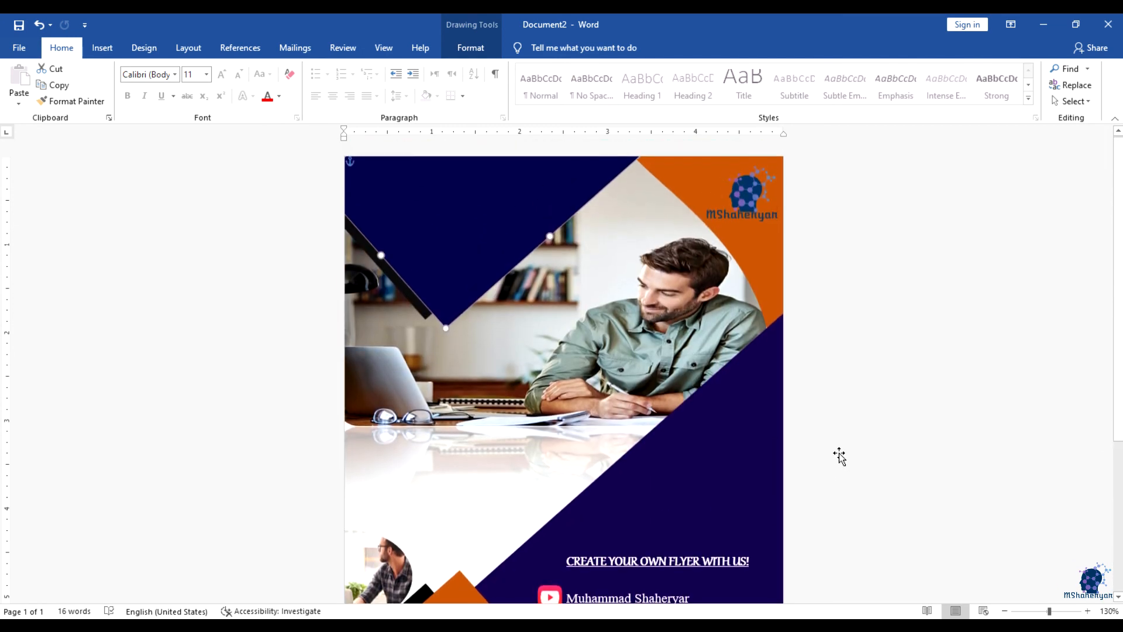